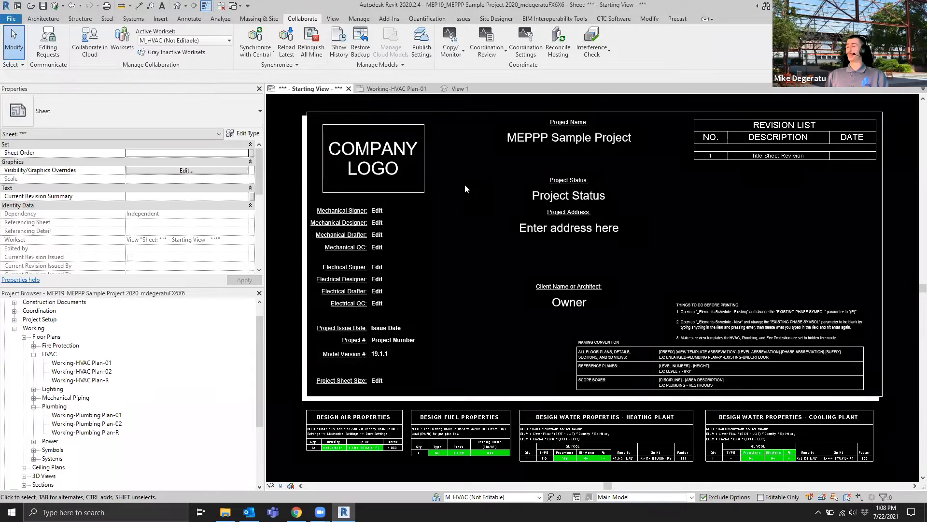
Open the Rooftop Unit - Gas Performance family's 3D view and examine its parameters in Family Types.
click(454, 89)
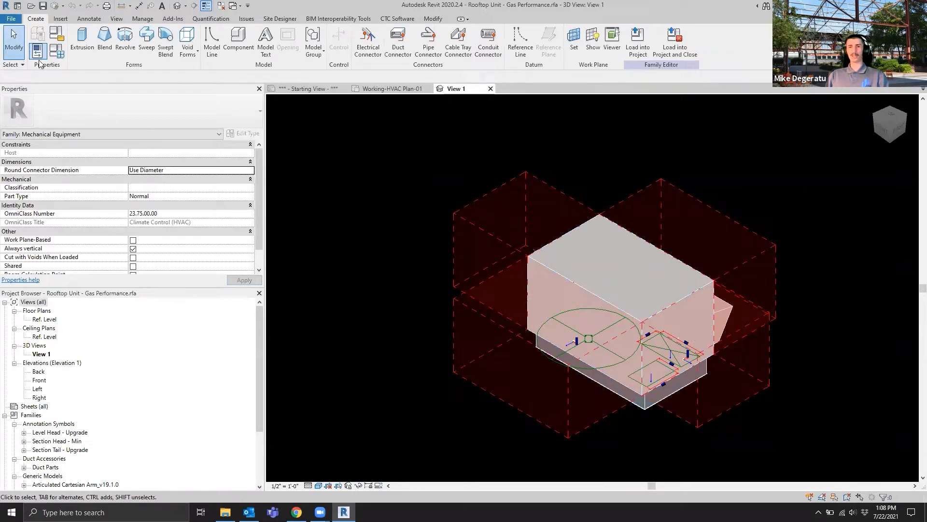
click(56, 51)
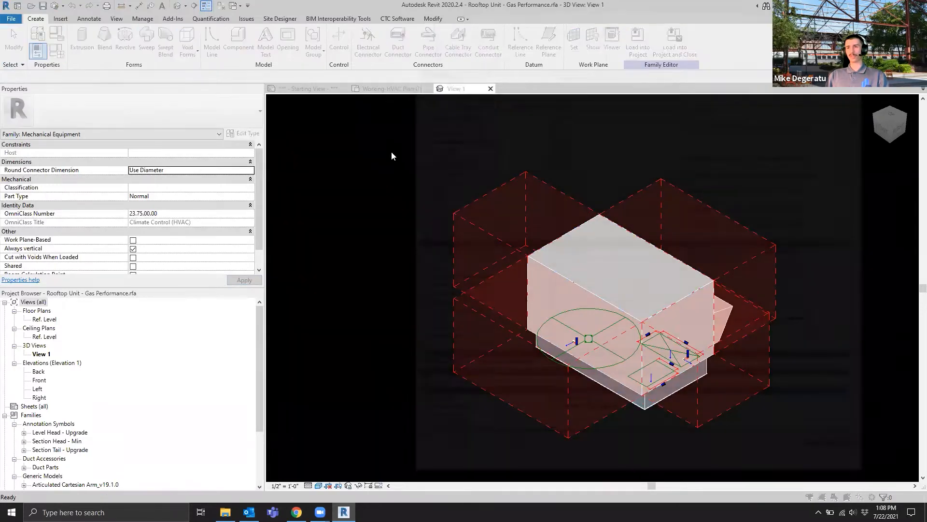
scroll(486, 125, down, 15)
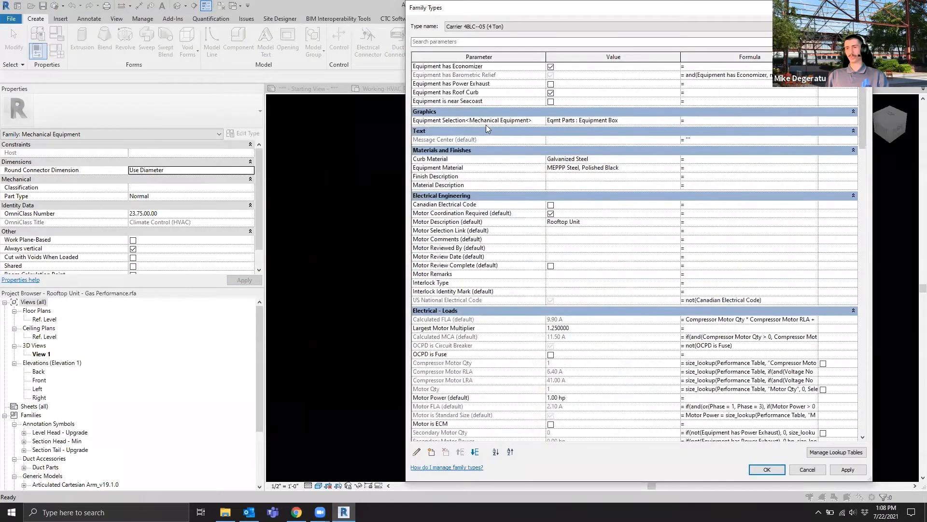
scroll(487, 128, down, 10)
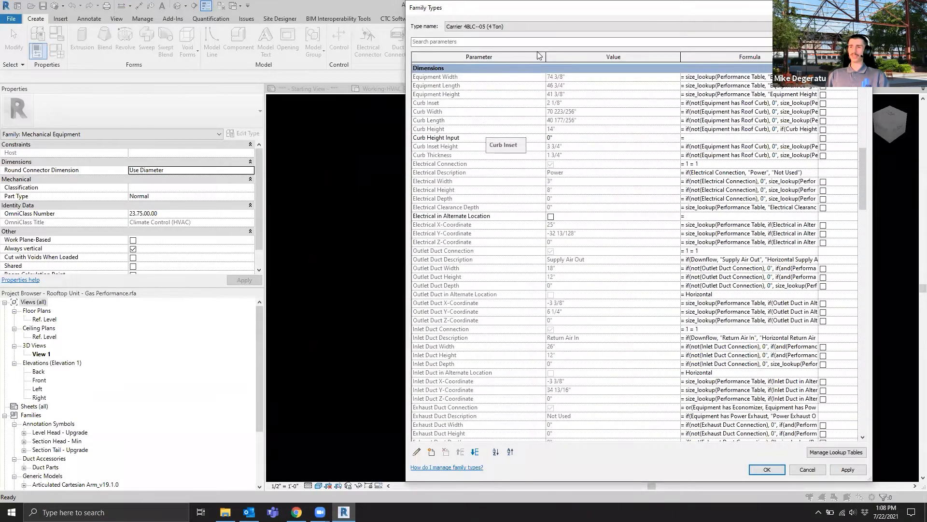
click(499, 16)
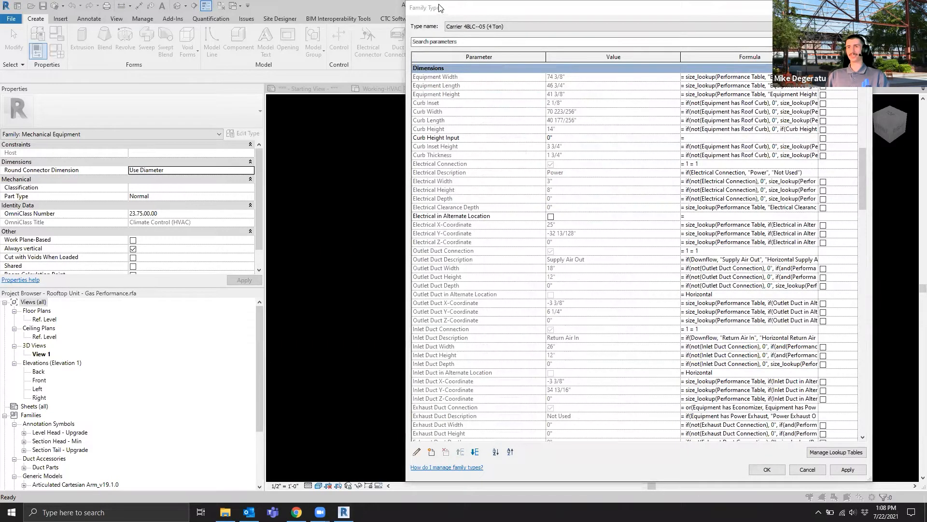
drag(440, 8, 448, 62)
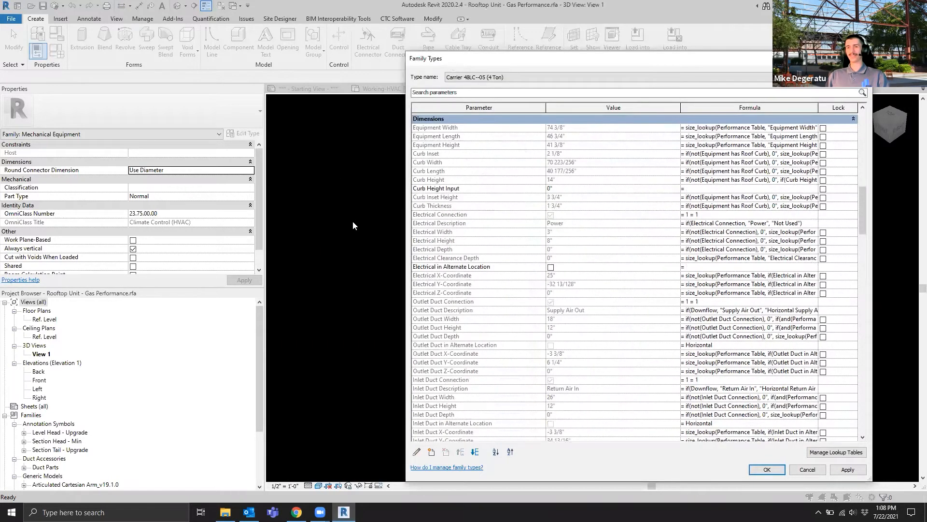
scroll(379, 243, down, 4)
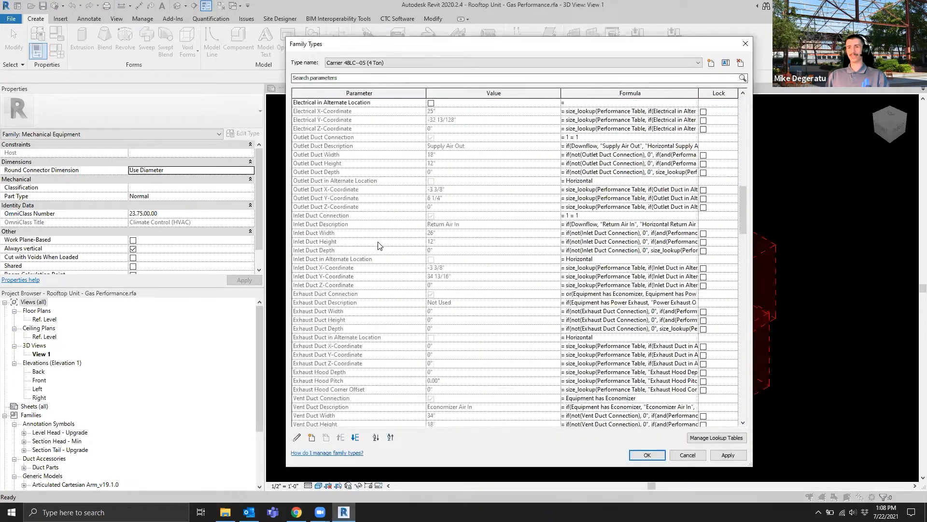
View the property options for a new family parameter, and close Family Types without making changes.
click(312, 435)
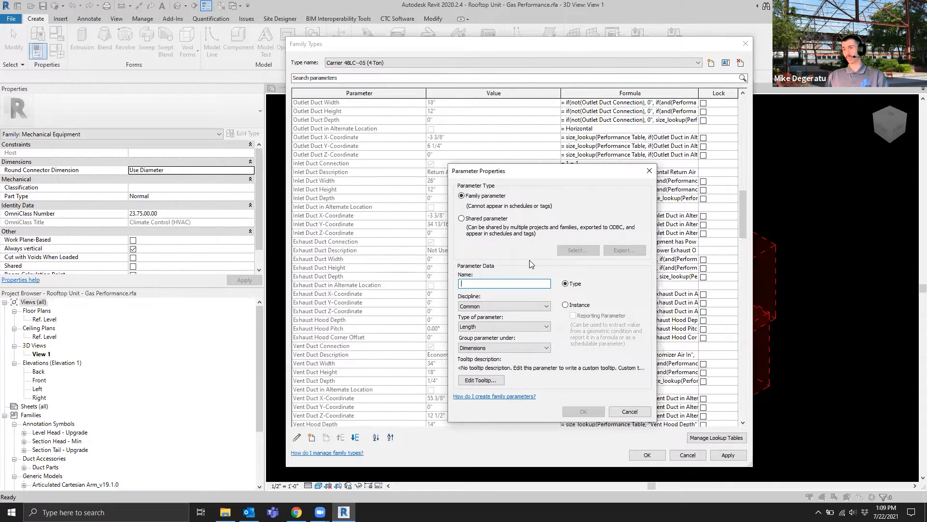
click(630, 411)
scroll(478, 302, down, 8)
click(687, 456)
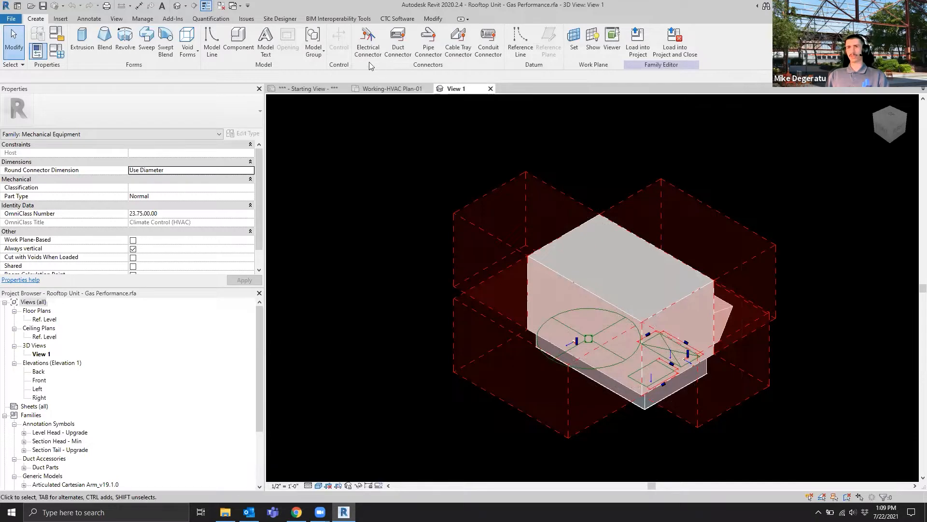
Open the CTC Shared Parameter Manager for the rooftop unit family.
click(395, 20)
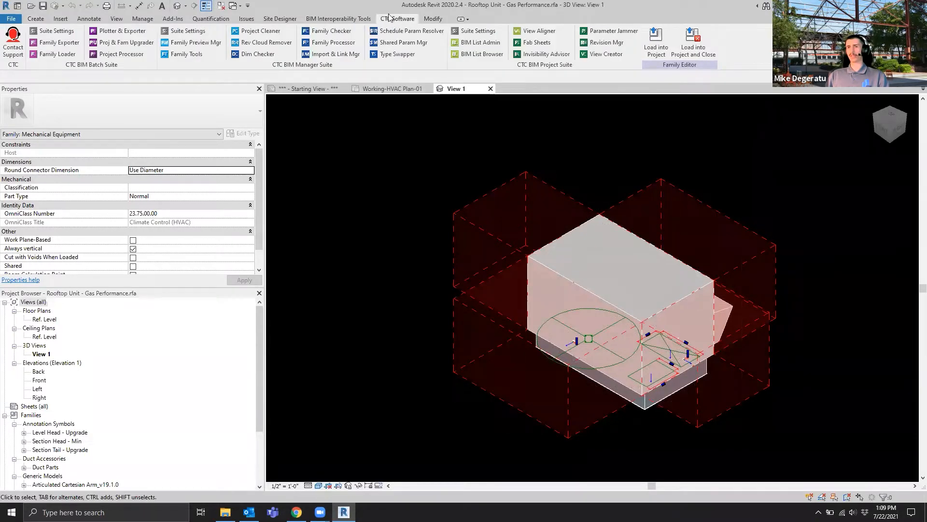
click(414, 43)
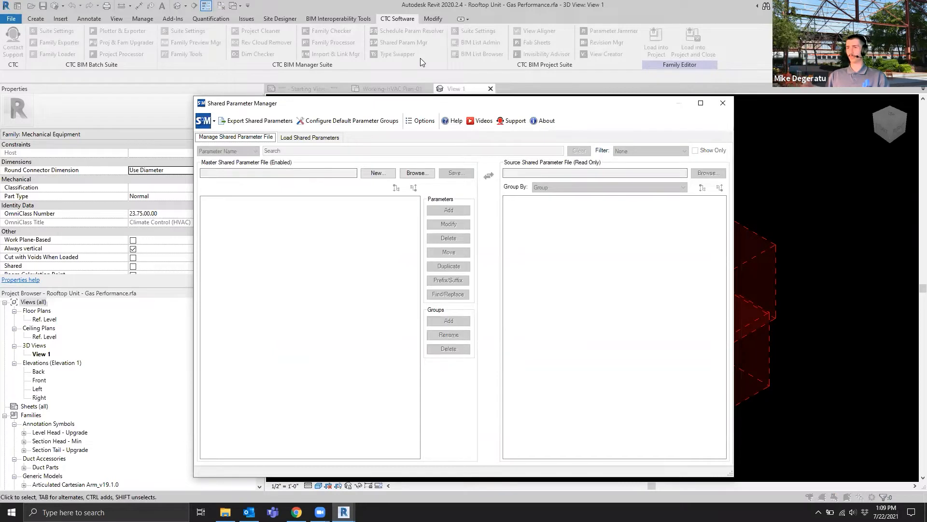
drag(384, 105, 404, 102)
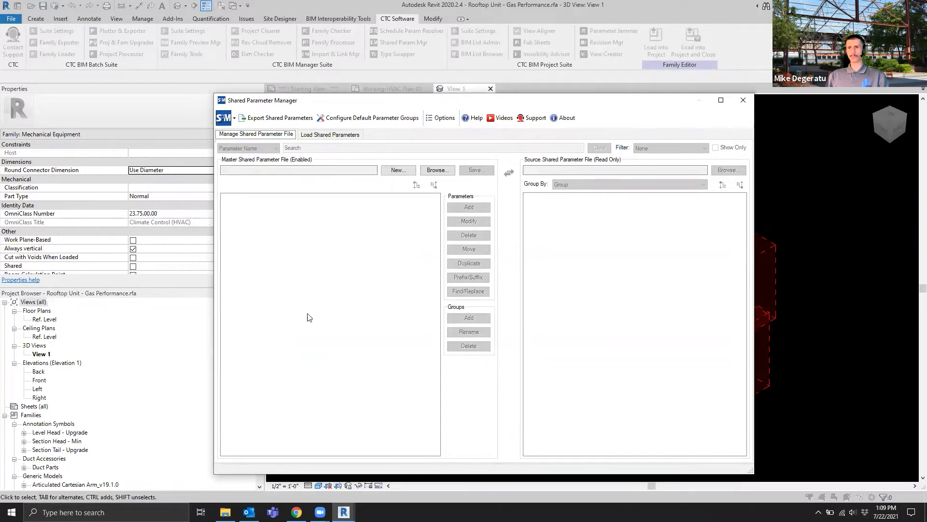
Examine the master and discipline shared parameter files in the MEPPP Shared Parameters folder.
mouse_move(225, 512)
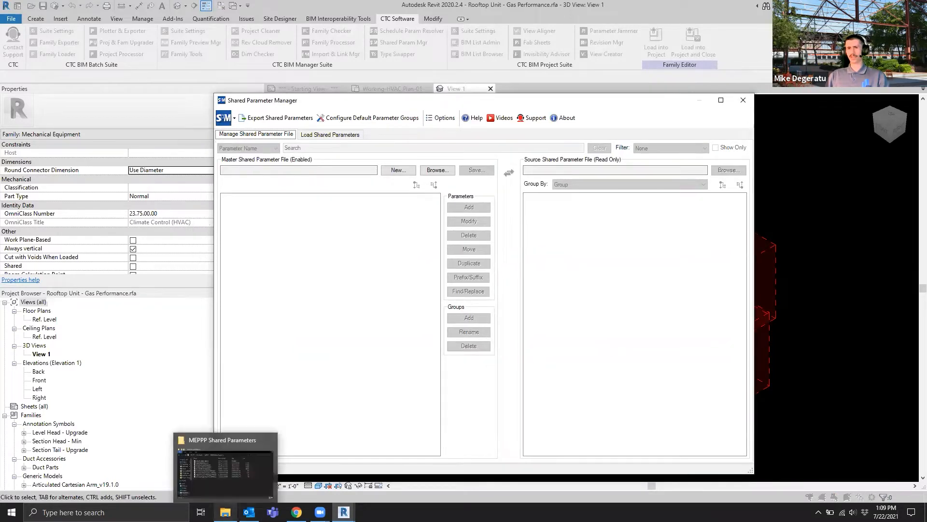
click(225, 471)
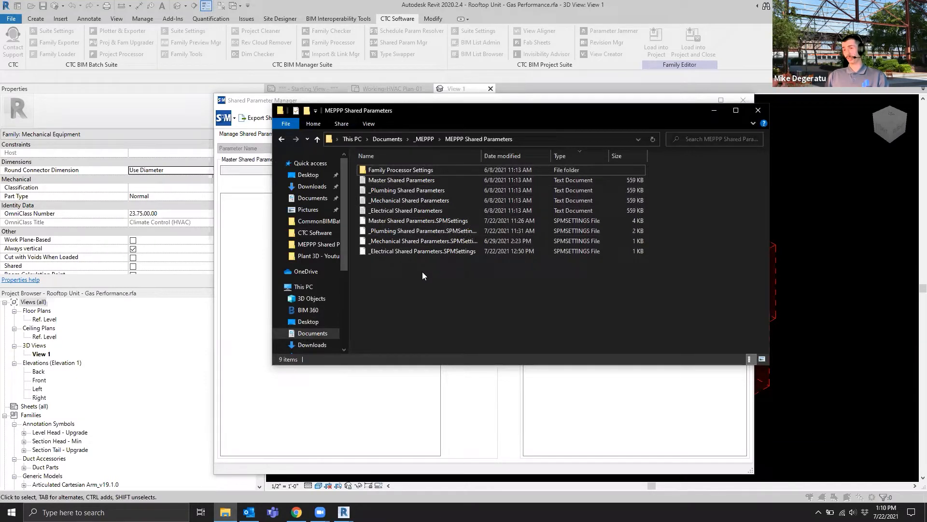
click(390, 182)
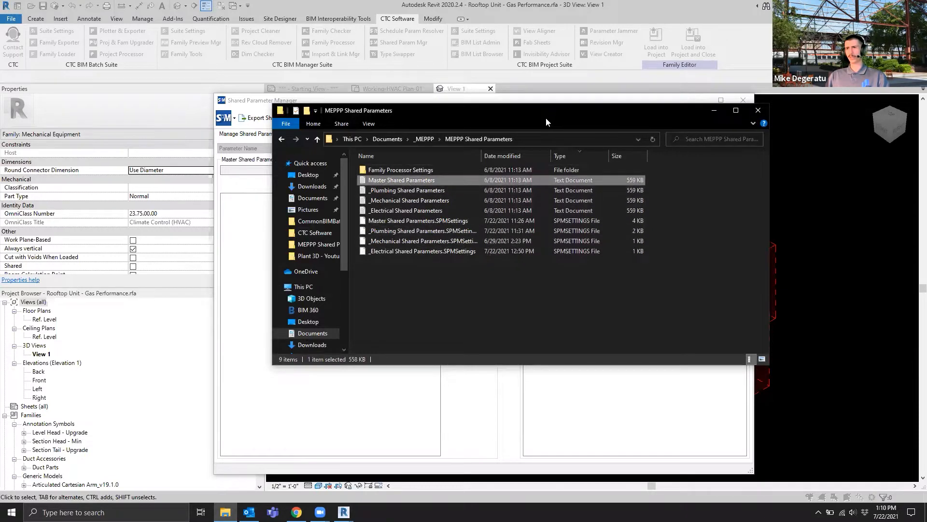
drag(546, 118, 543, 163)
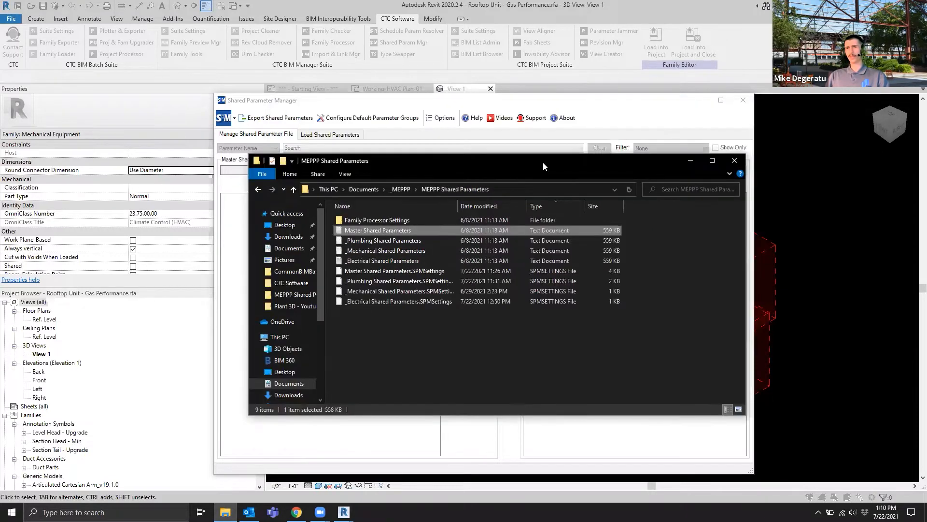
click(689, 161)
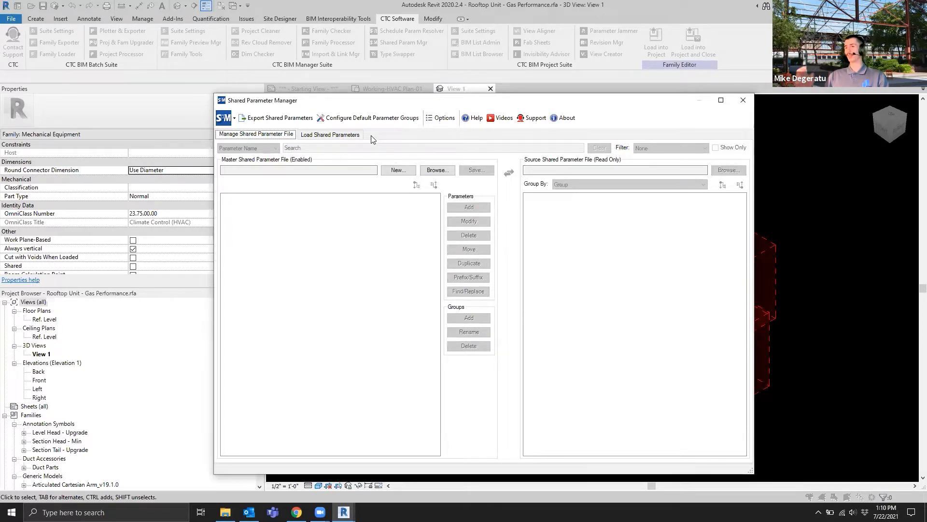
click(225, 512)
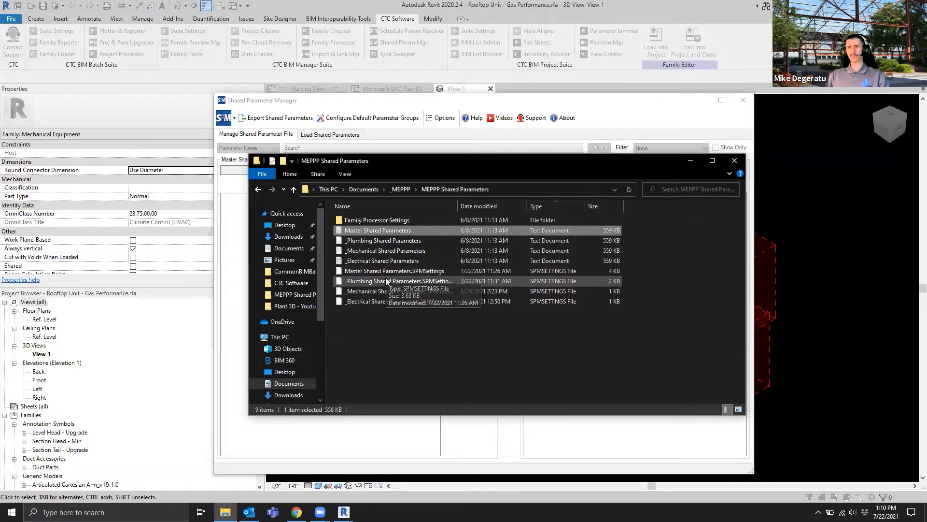
click(614, 111)
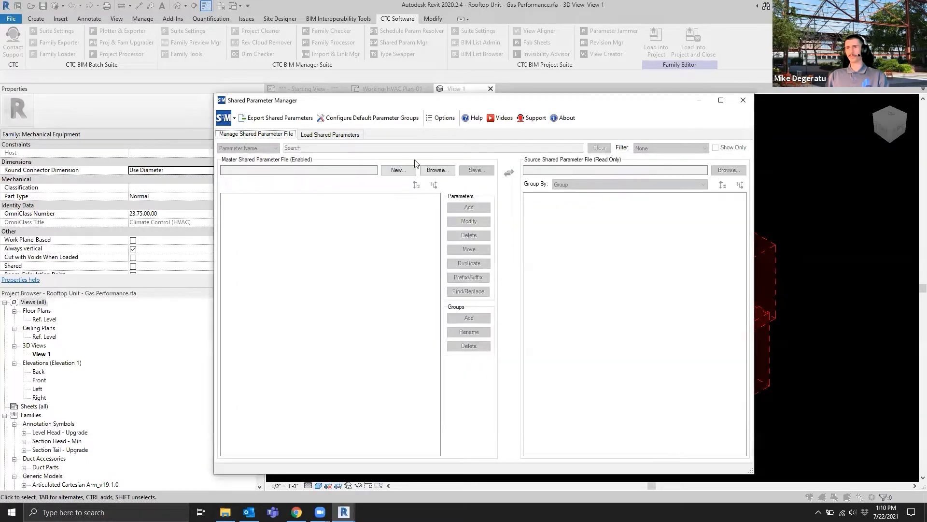
View the Load Shared Parameters options and close the Shared Parameter Manager.
click(333, 135)
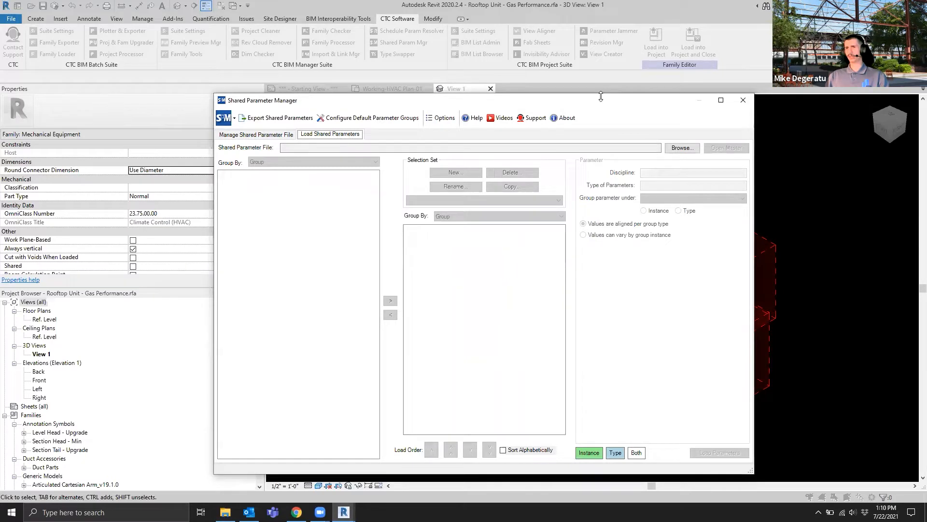
drag(598, 106, 598, 191)
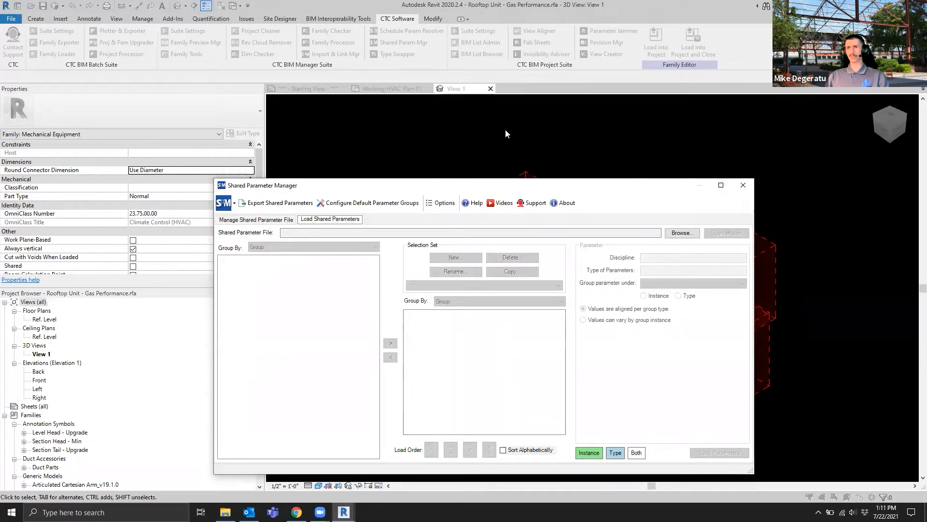
click(743, 185)
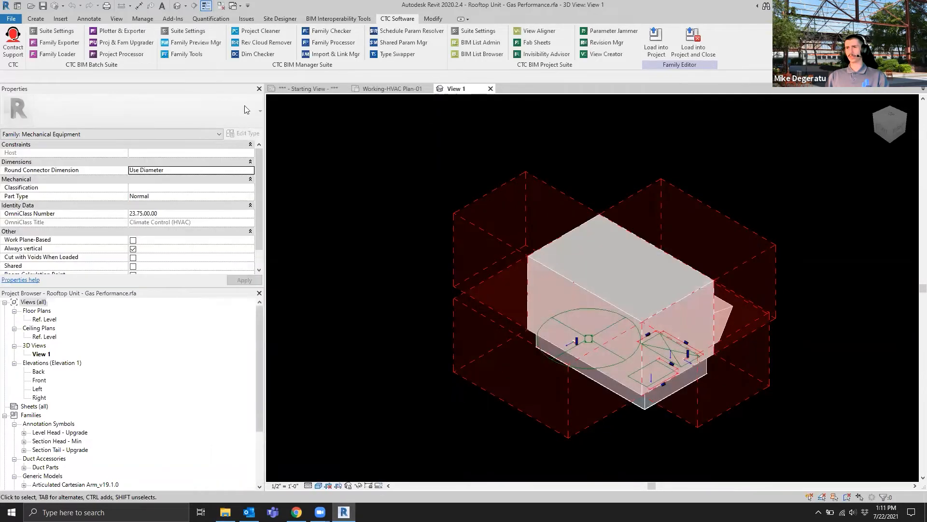
Create a new family from the Lighting Fixture template.
click(11, 18)
mouse_move(58, 62)
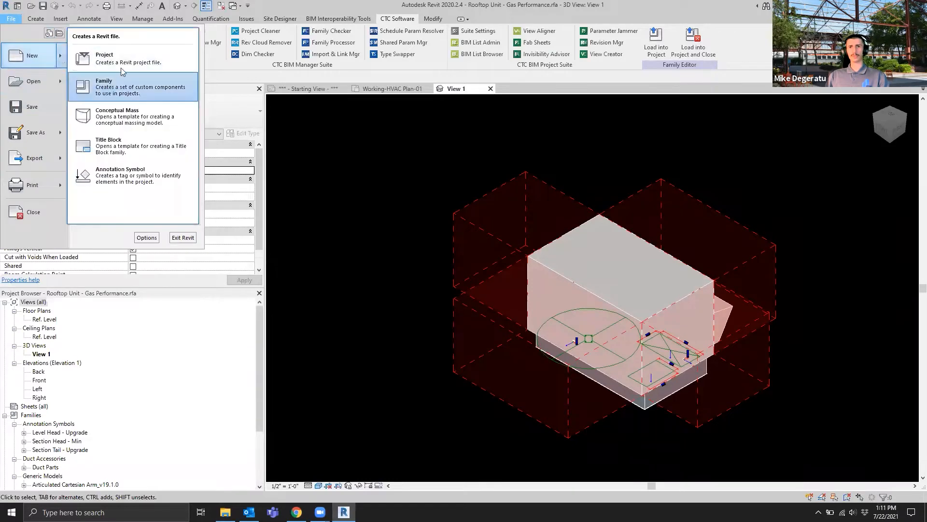
click(127, 92)
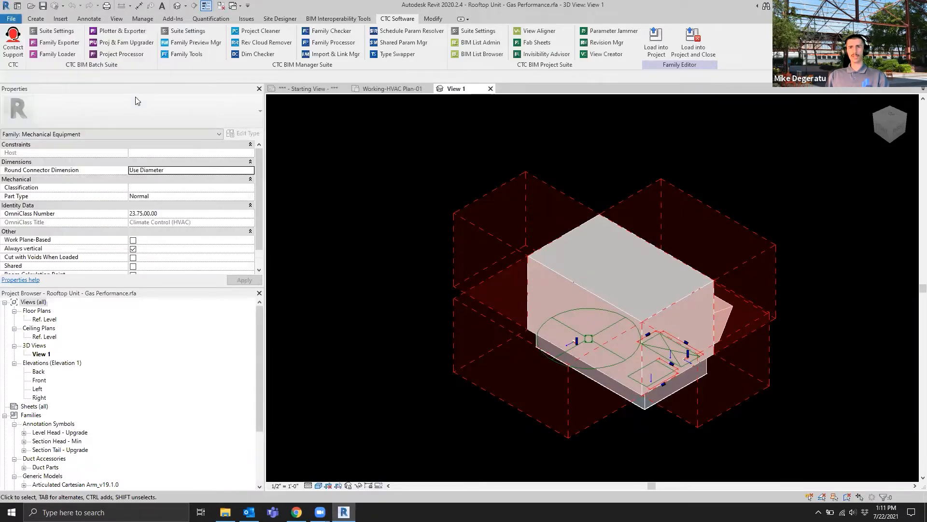
scroll(386, 253, down, 12)
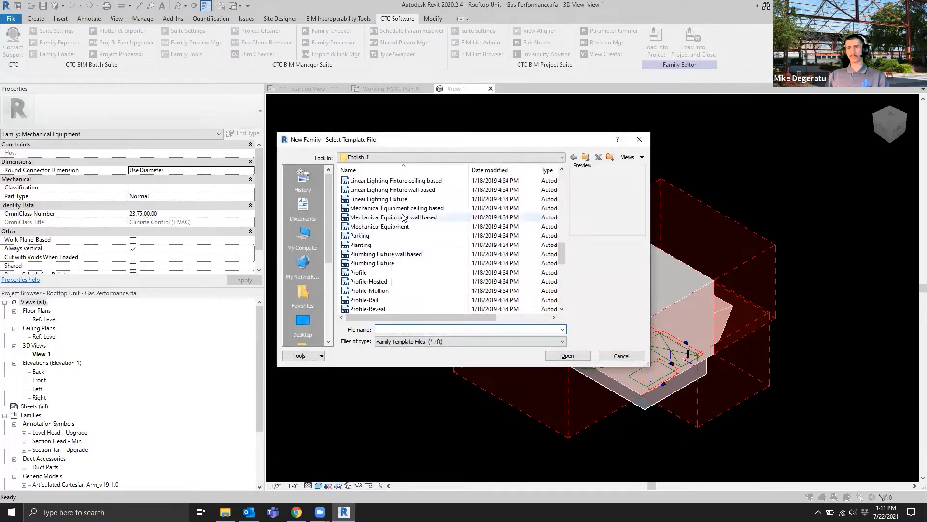
scroll(404, 217, down, 7)
scroll(405, 227, up, 12)
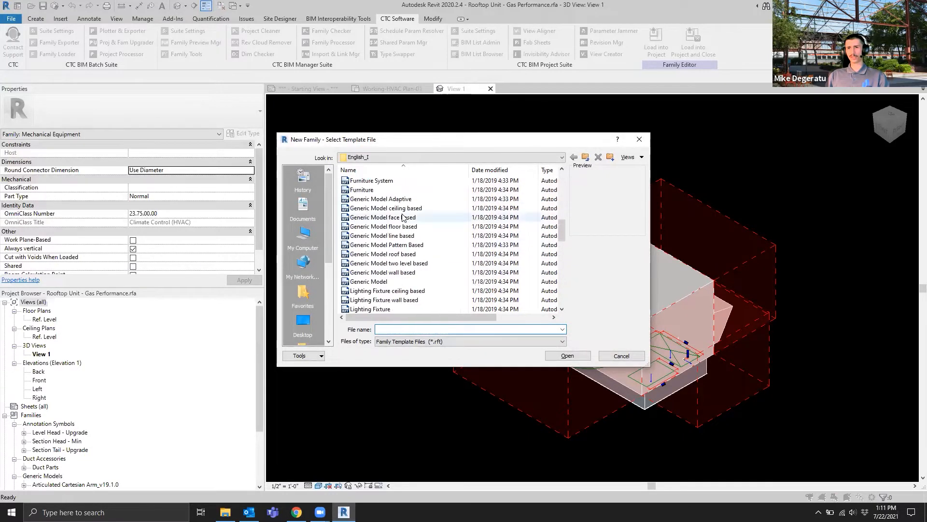
scroll(406, 236, down, 3)
click(399, 282)
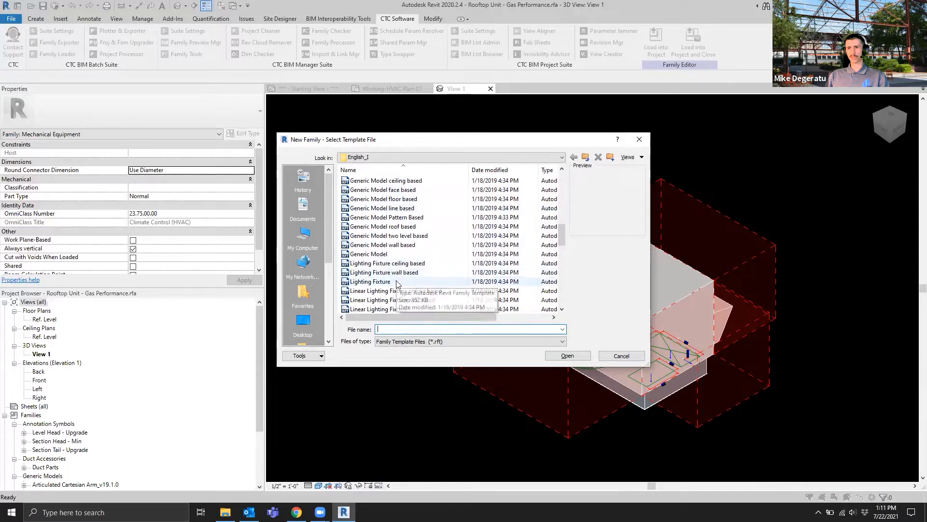
click(568, 355)
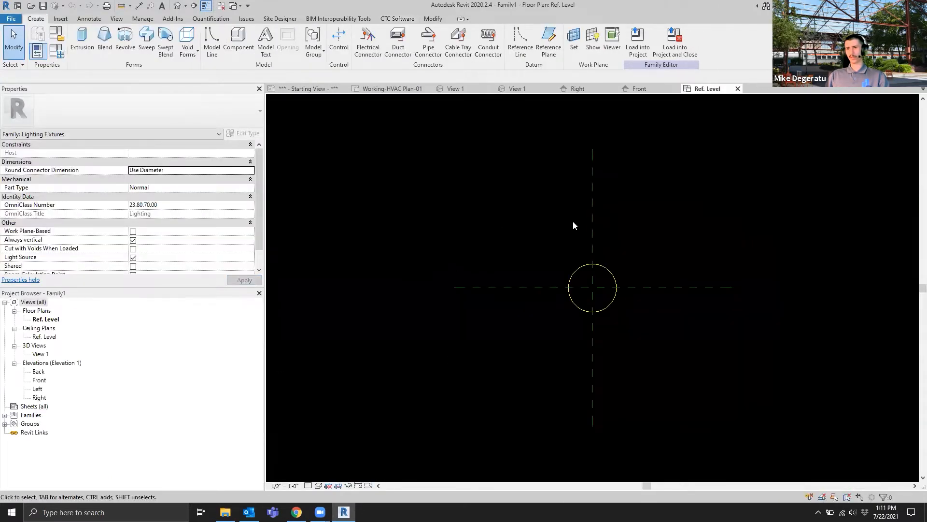
click(602, 267)
click(488, 224)
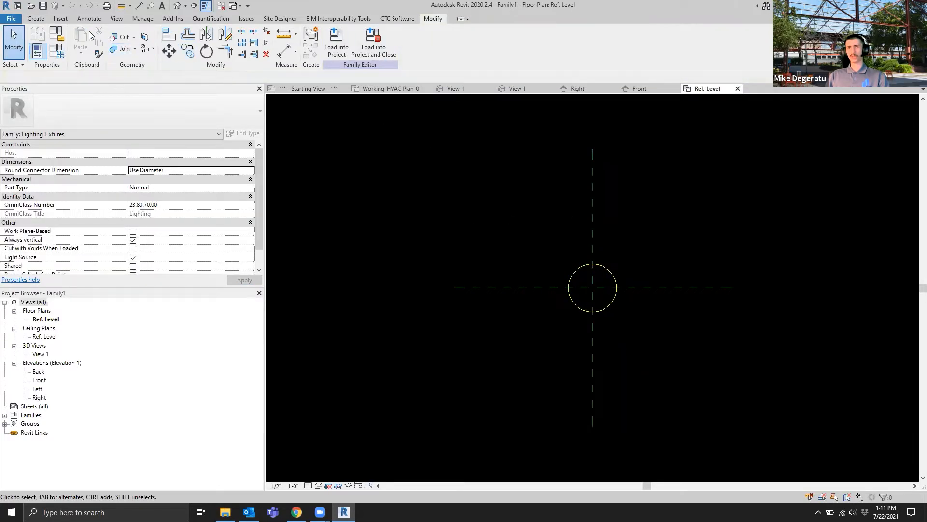
Start an extrusion and sketch a circle of about 1' 8" radius centred on the intersection of the reference planes.
click(35, 18)
click(95, 46)
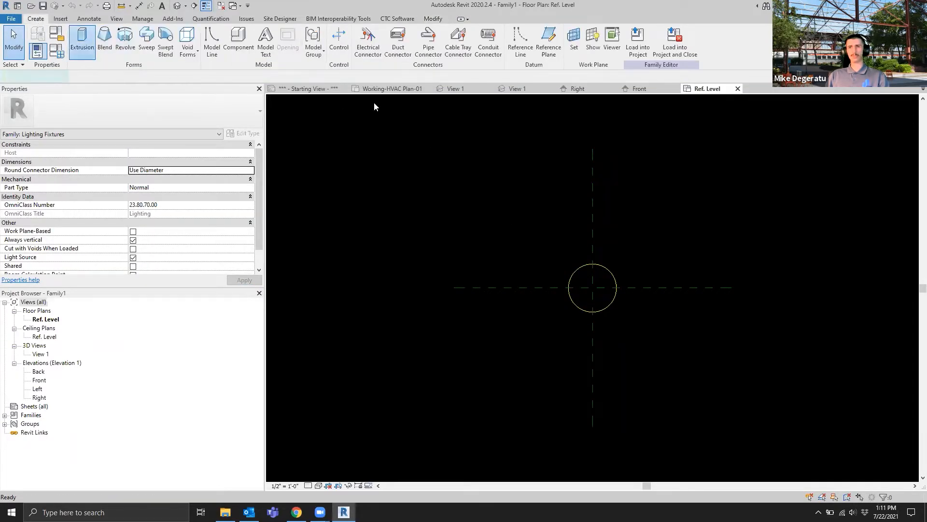
click(394, 32)
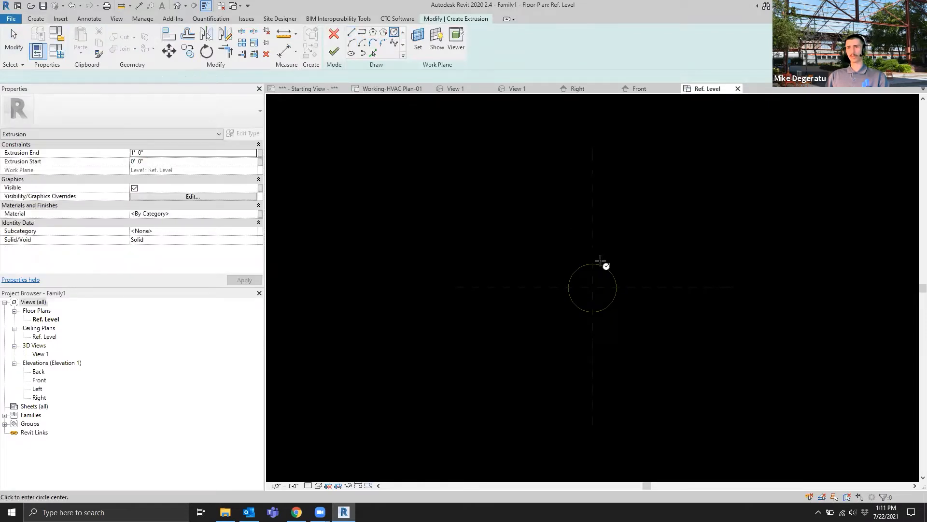
click(593, 287)
click(639, 288)
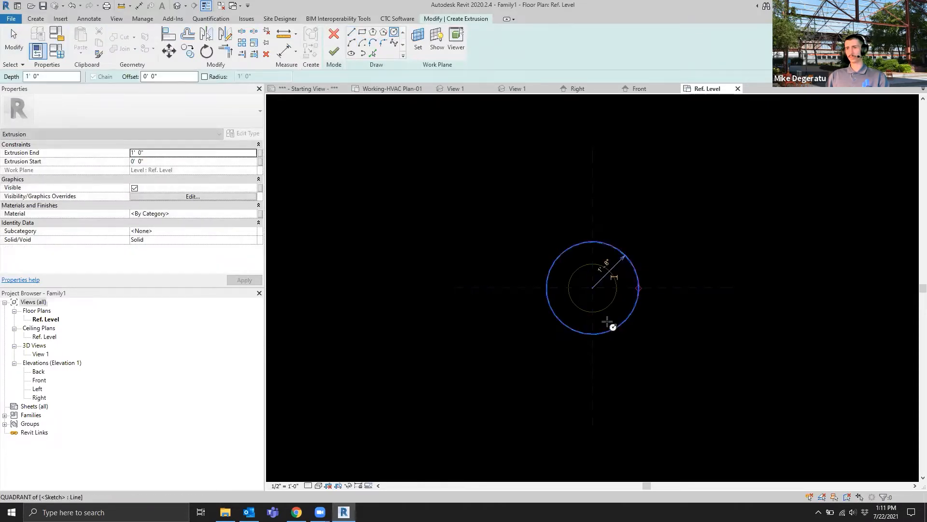
key(Escape)
Label the circle's radius dimension with a new type-based family parameter named Radius and finish the extrusion.
click(602, 282)
click(426, 42)
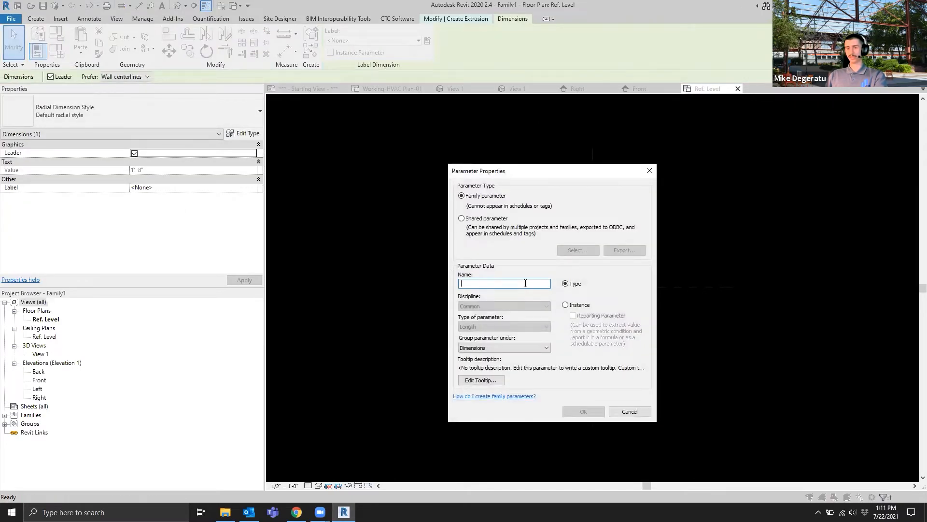
text(Radio)
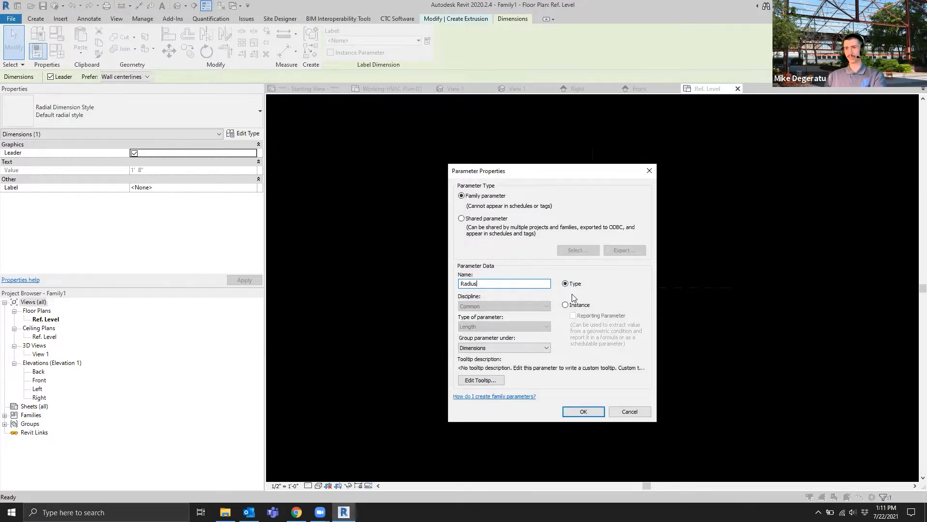
click(583, 410)
click(482, 321)
click(337, 57)
click(488, 250)
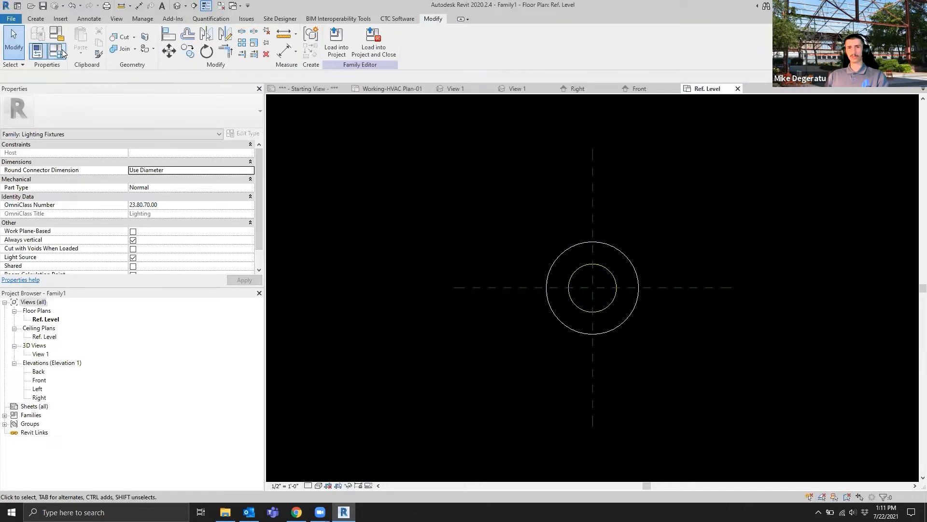
Set the family's Radius parameter to 6" in Family Types and inspect the extrusion in the plan view.
key(f)
key(t)
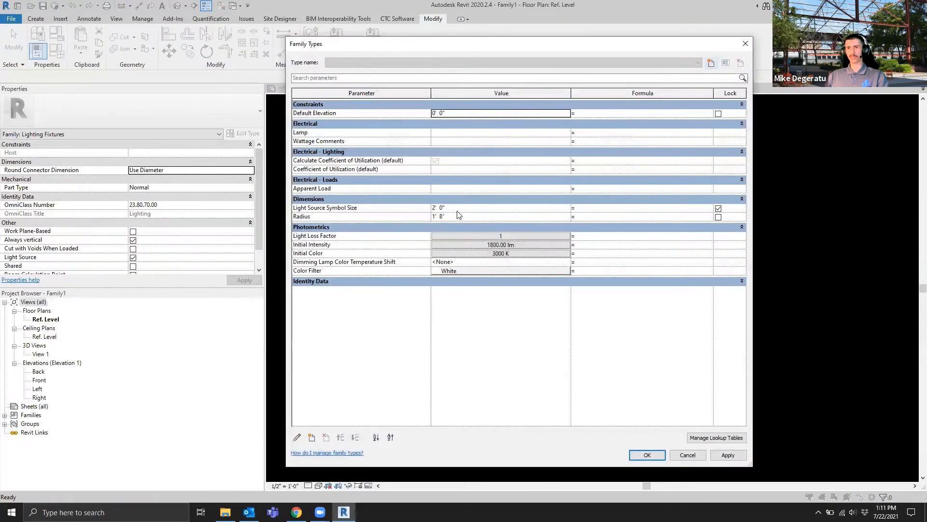
click(456, 216)
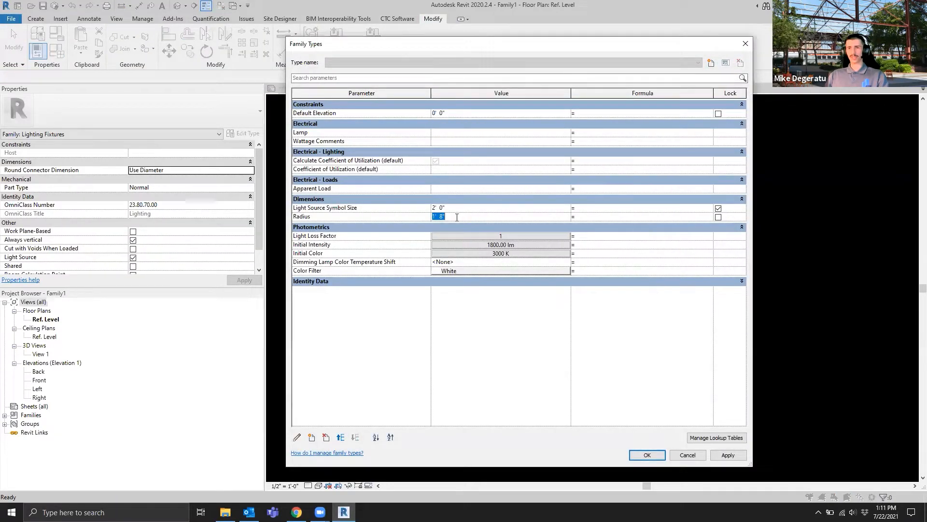
text(6")
key(Tab)
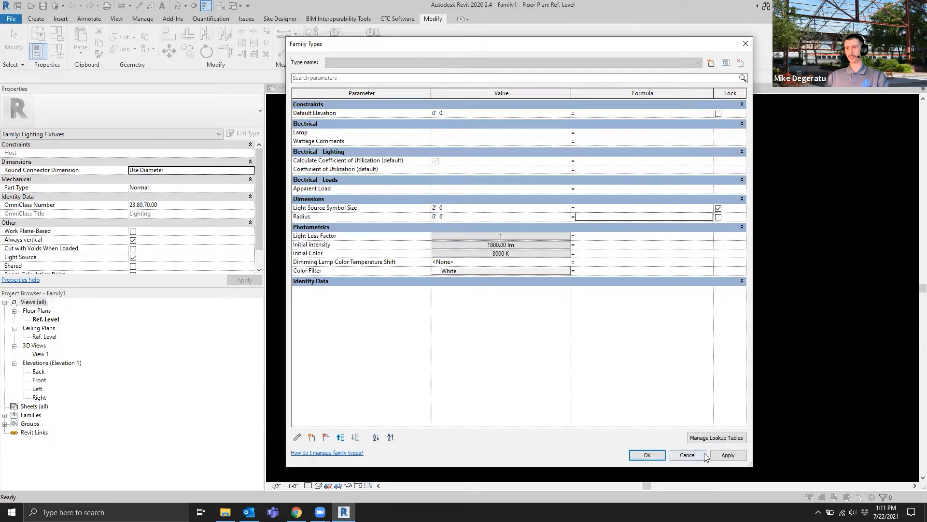
click(649, 455)
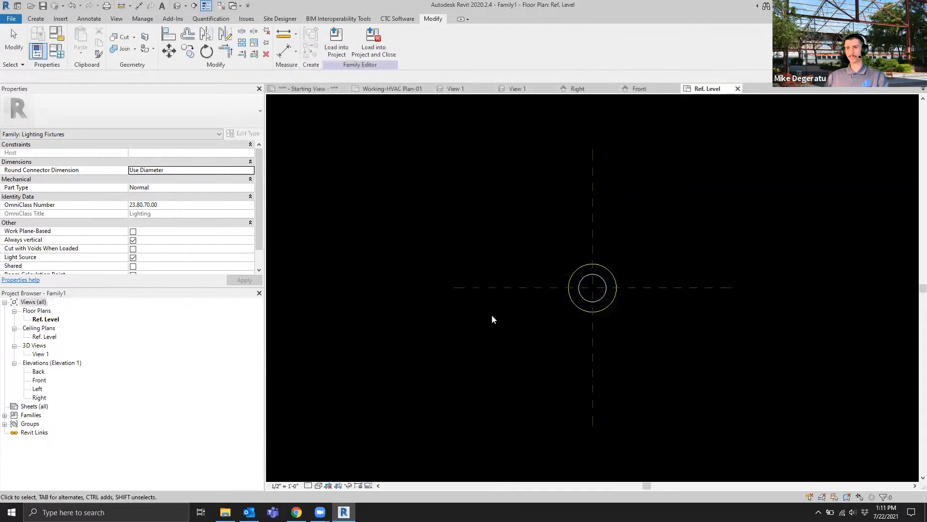
scroll(579, 300, up, 2)
click(578, 300)
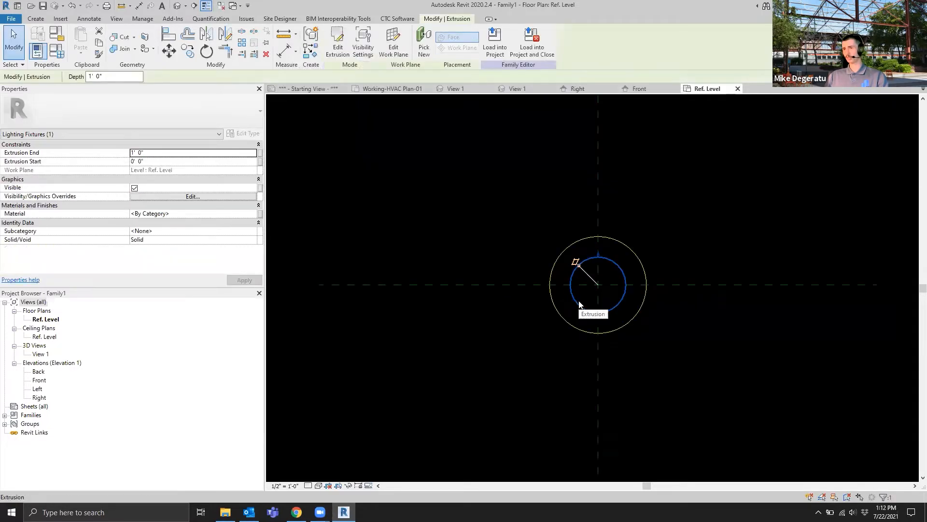
click(483, 243)
scroll(463, 290, down, 2)
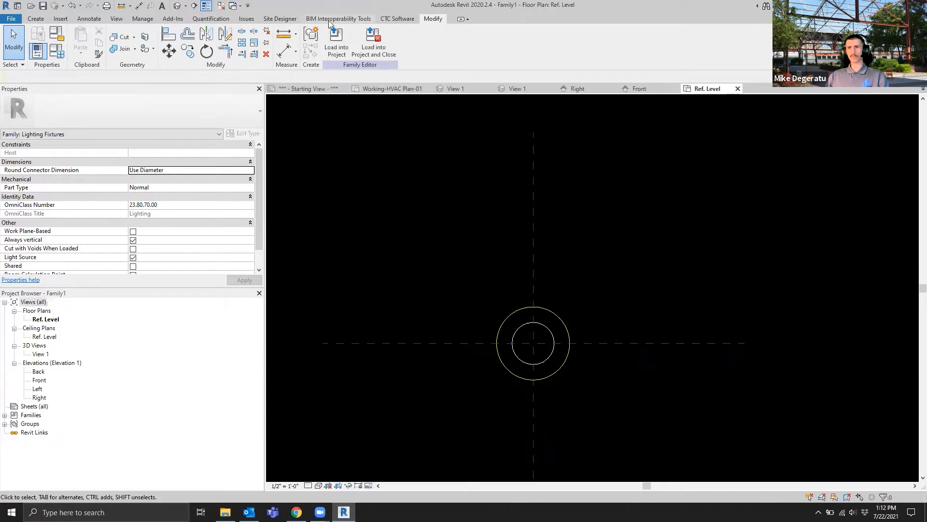
Open the Shared Parameter Manager and show its Load Shared Parameters options.
click(398, 19)
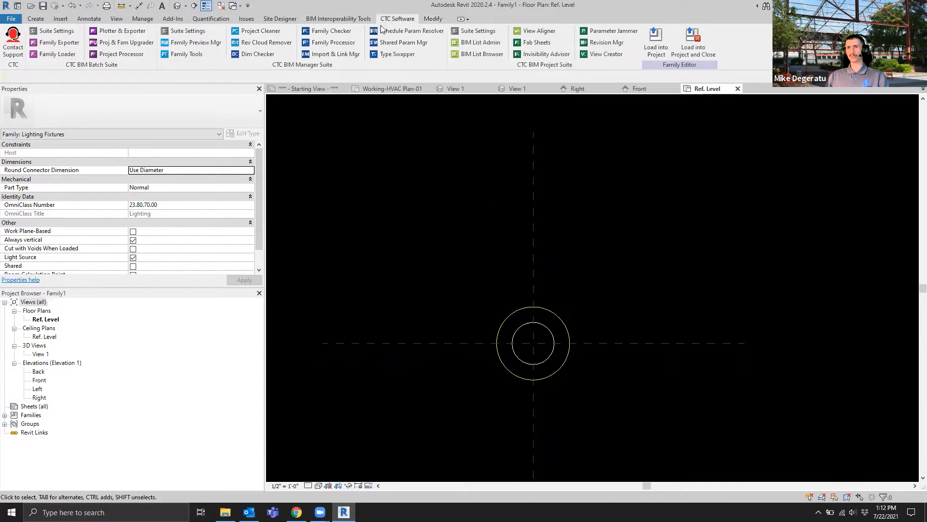
click(406, 43)
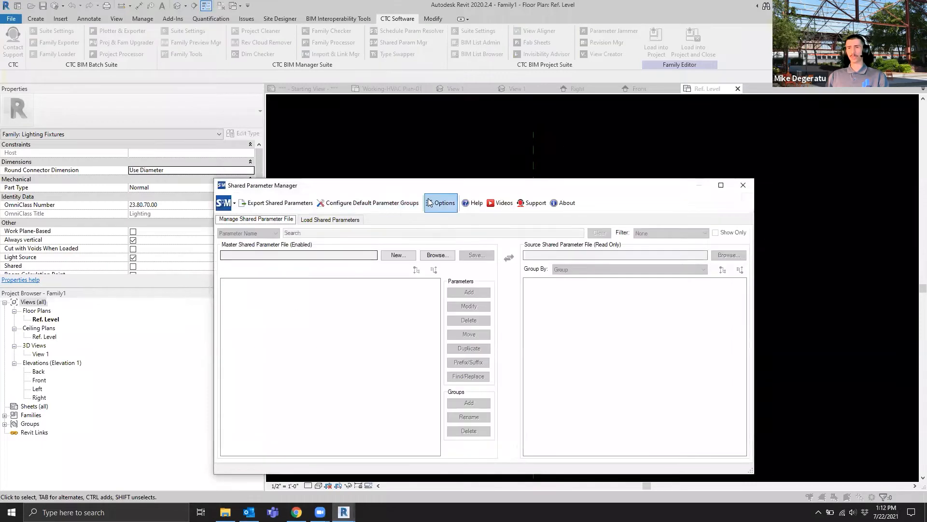
drag(429, 190, 431, 146)
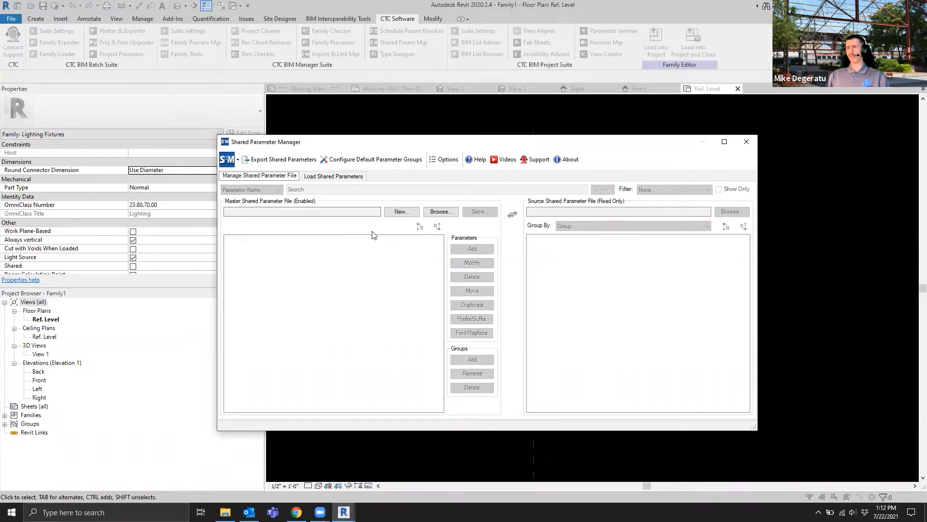
click(325, 176)
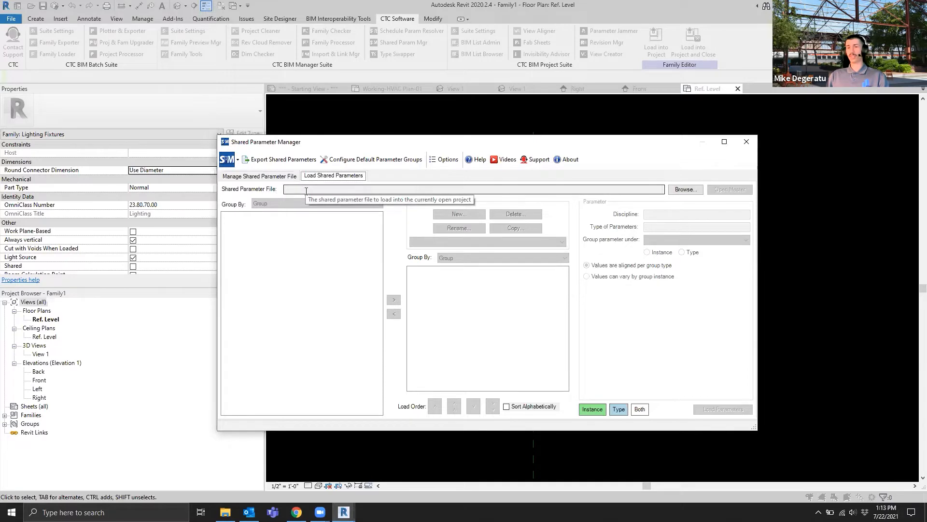
Load the Master Shared Parameters file from the MEPPP Shared Parameters folder as the shared parameter file.
click(226, 512)
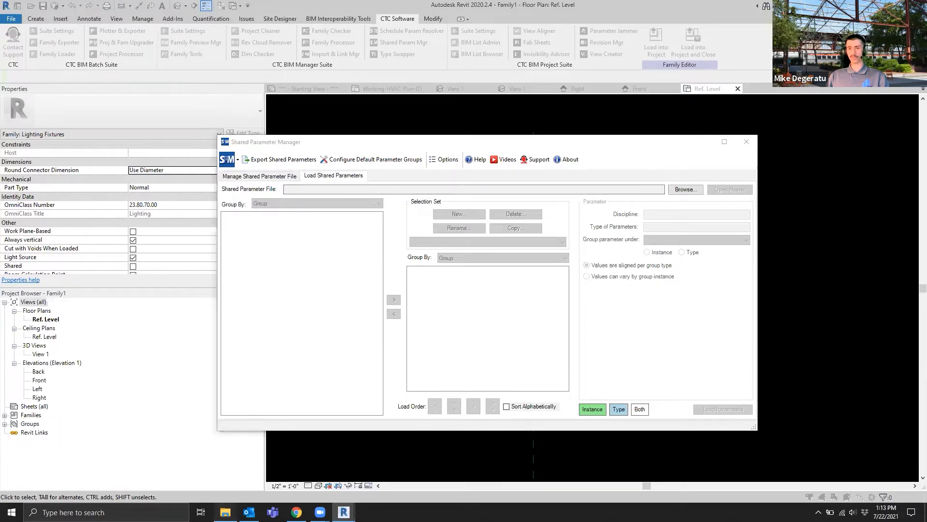
click(514, 190)
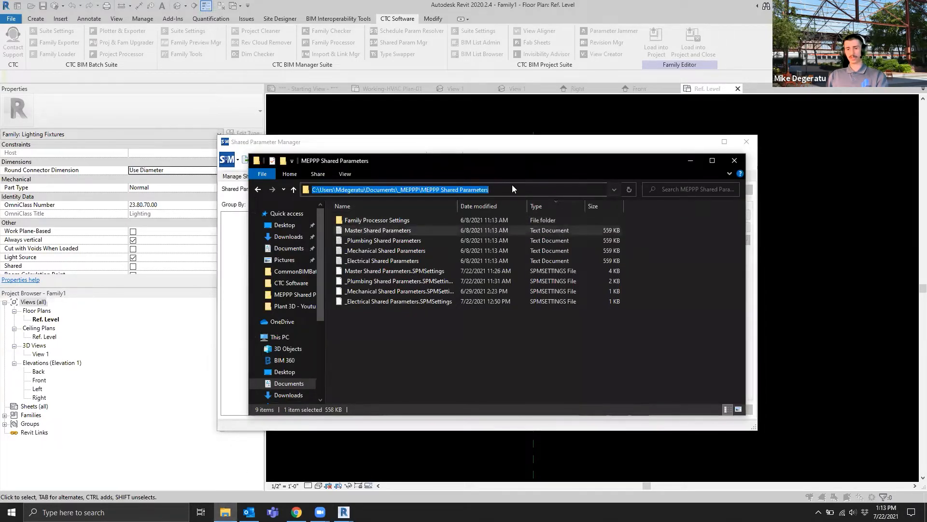
click(820, 275)
click(685, 190)
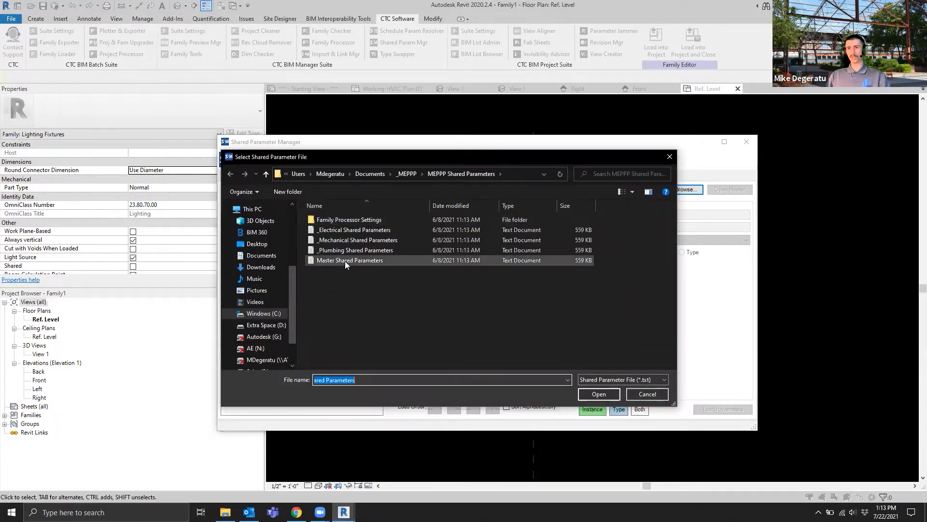
click(345, 260)
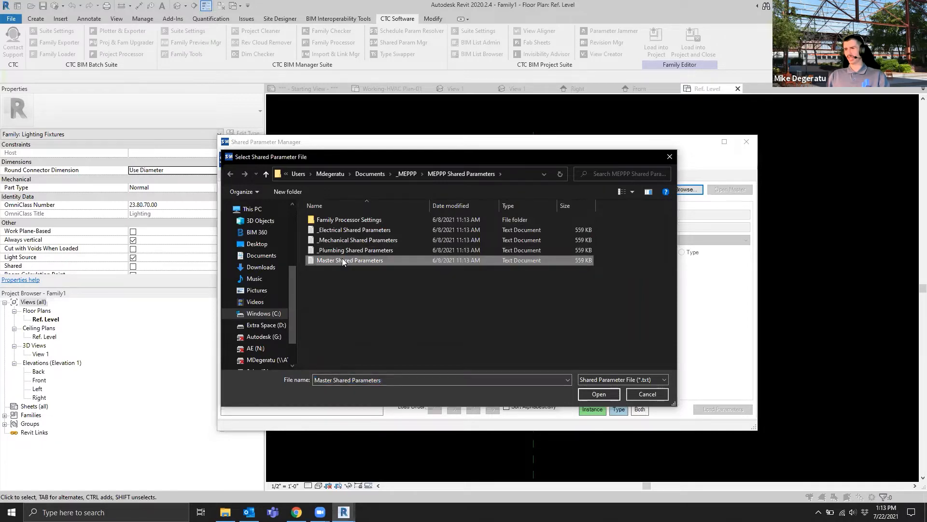
click(587, 395)
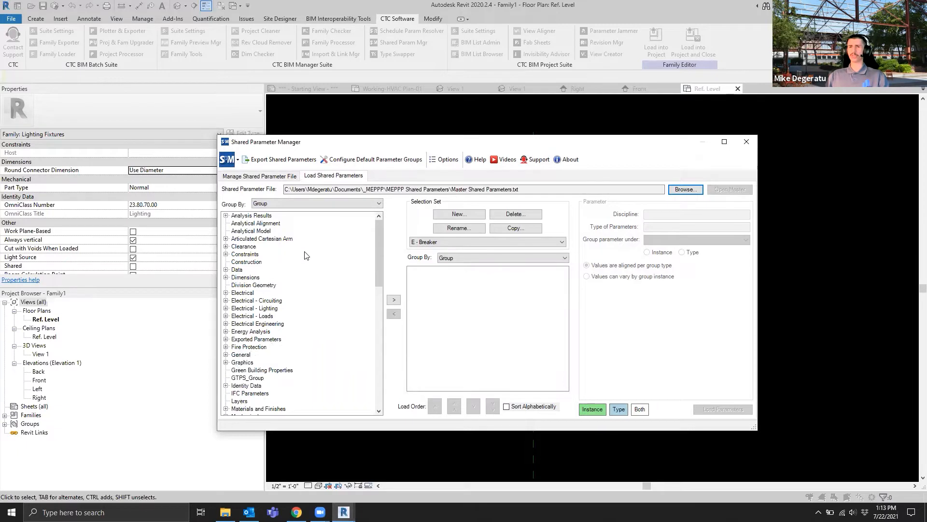
Group the shared parameter list by Parameter Type to view it, and restore the grouping by Group.
drag(377, 246, 377, 220)
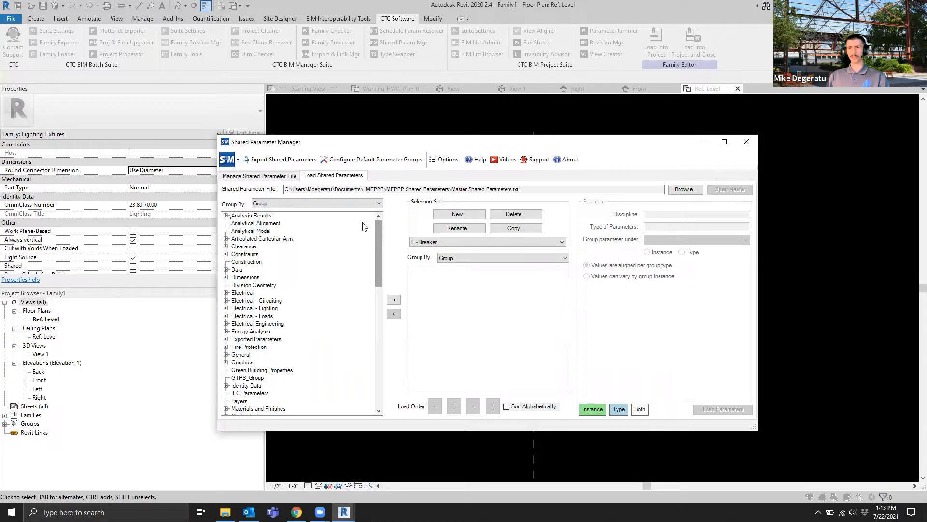
click(257, 203)
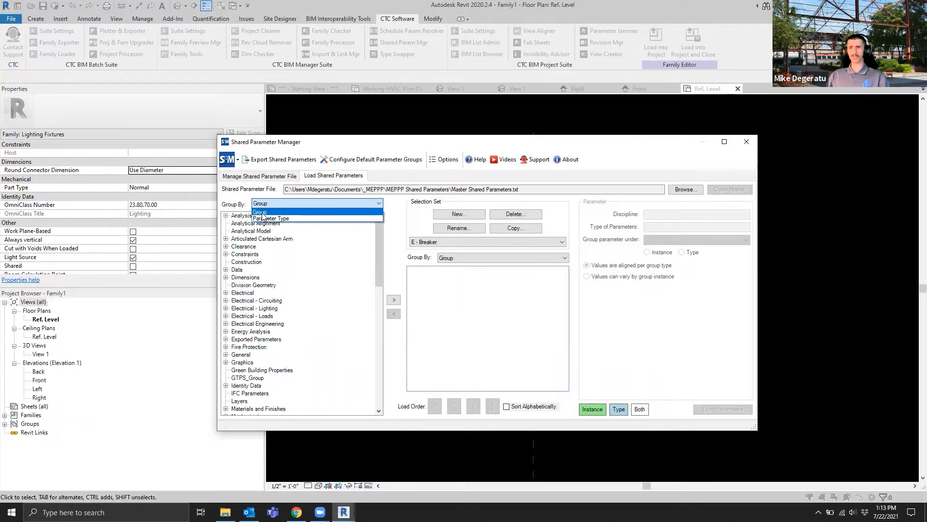
click(264, 218)
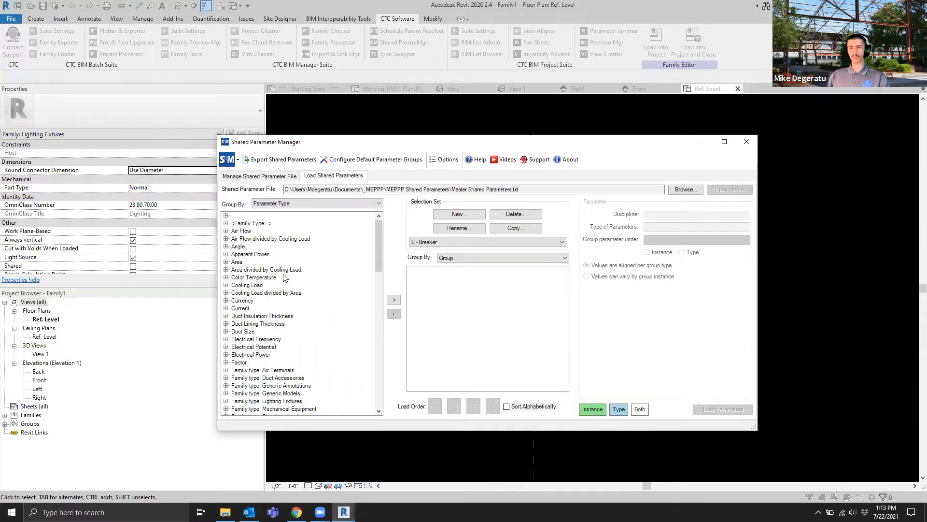
mouse_move(379, 236)
mouse_down()
mouse_move(382, 336)
mouse_move(379, 234)
mouse_up()
click(342, 202)
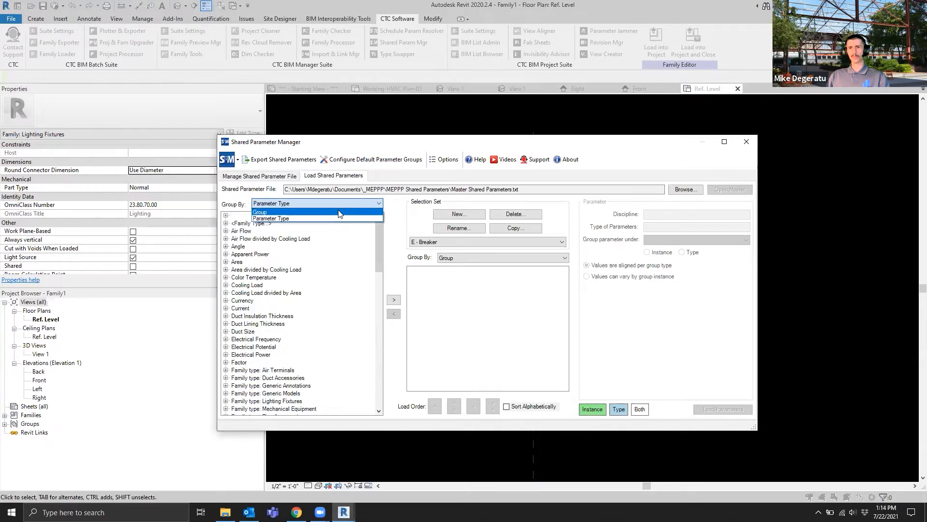
click(341, 213)
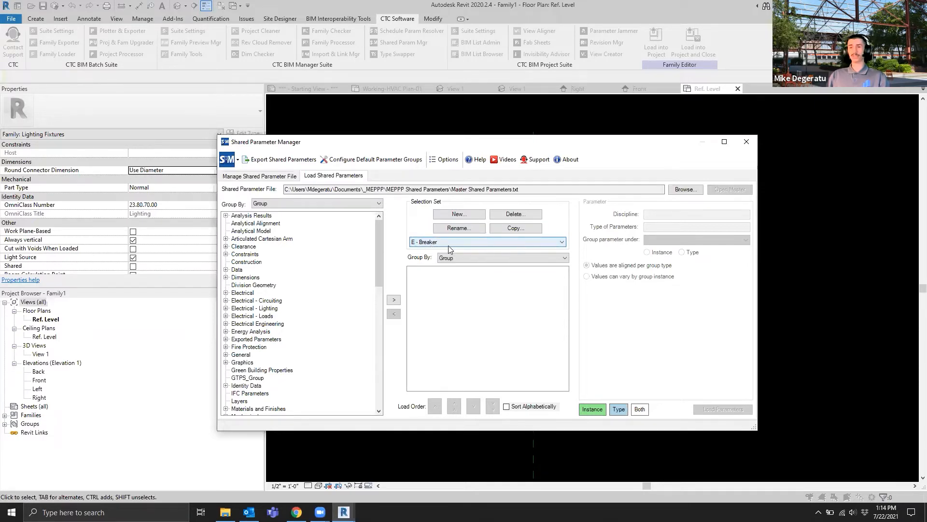
View the dialog for creating a selection set, cancel it, and choose the existing M - Air Compressor selection set.
click(449, 216)
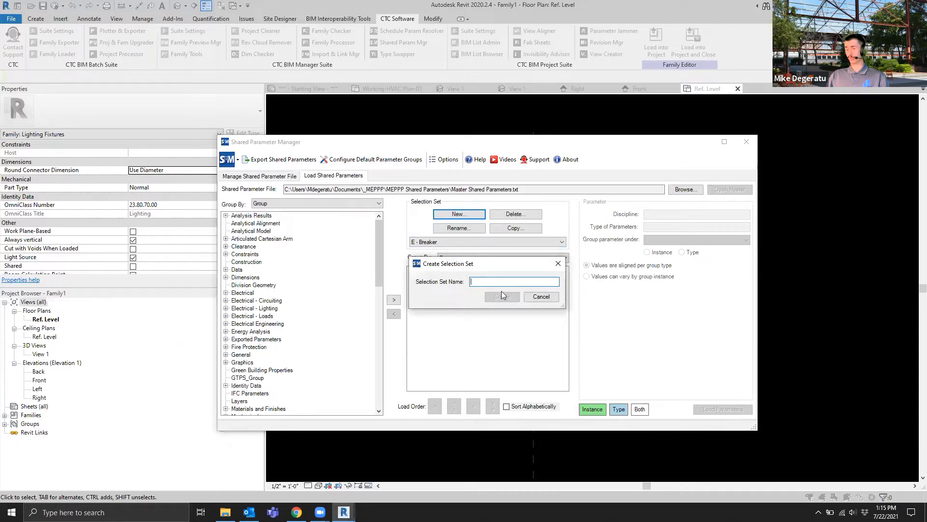
click(535, 297)
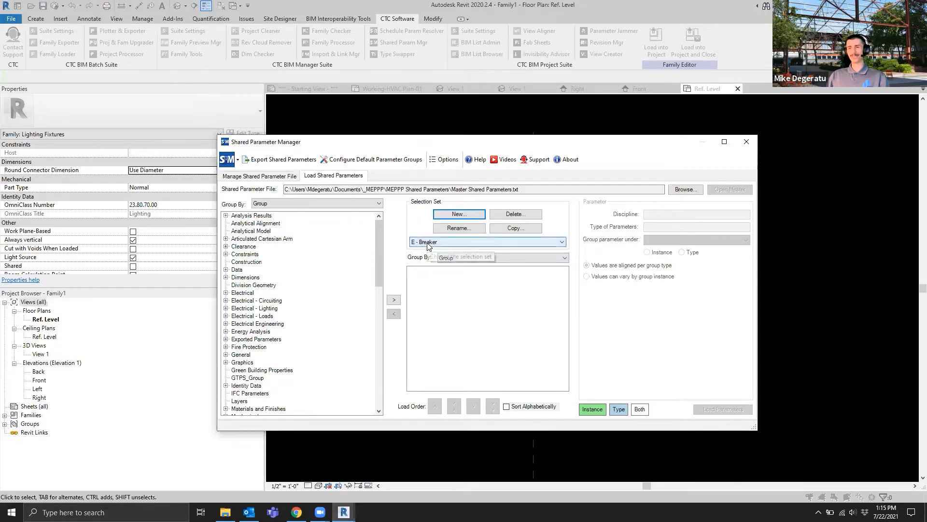
click(443, 243)
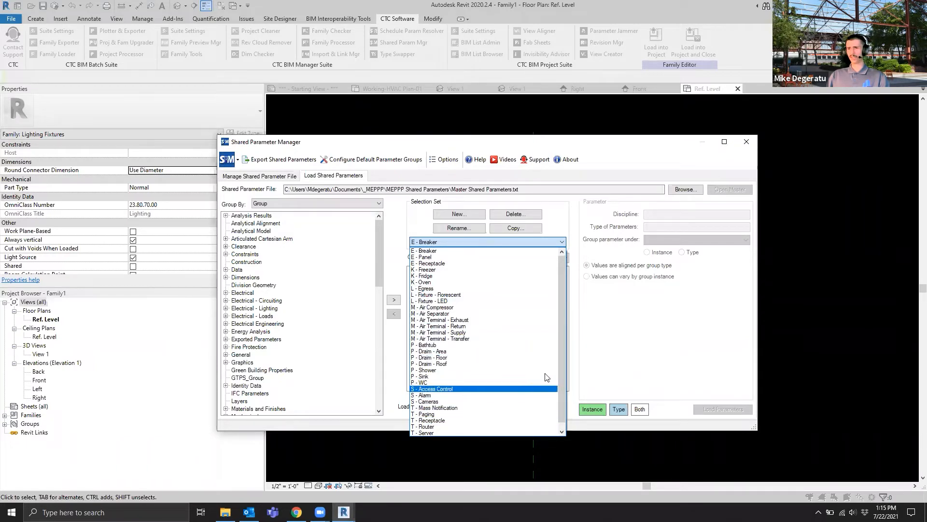
drag(563, 364, 562, 375)
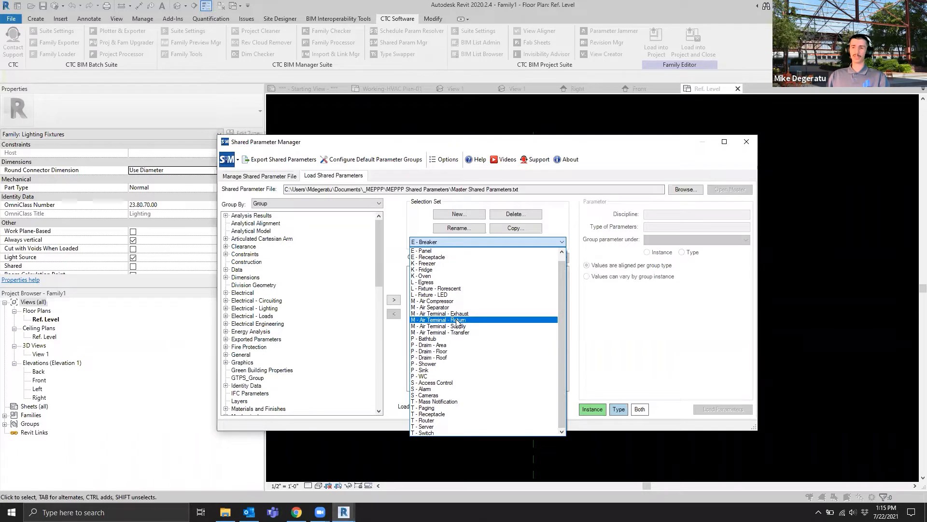
click(433, 302)
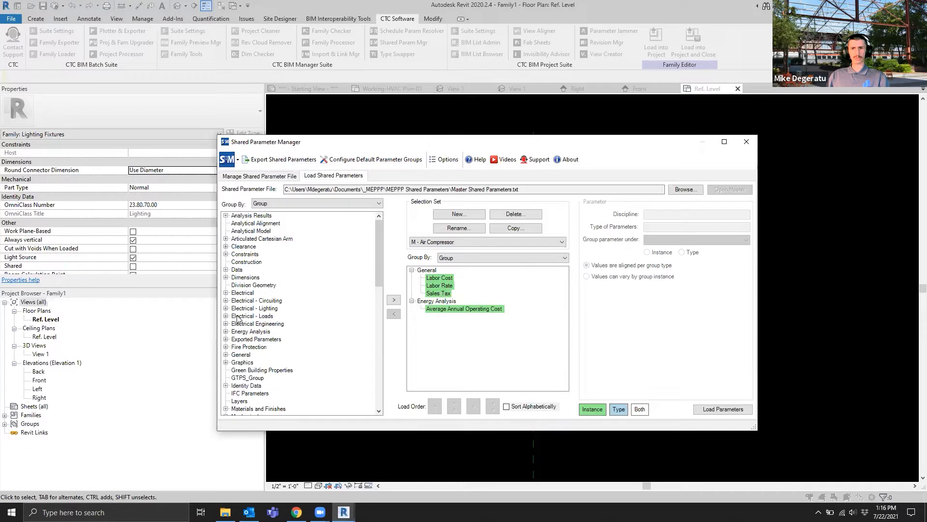
Examine the shared parameters in the Mechanical group and collapse the group again.
drag(377, 266, 377, 302)
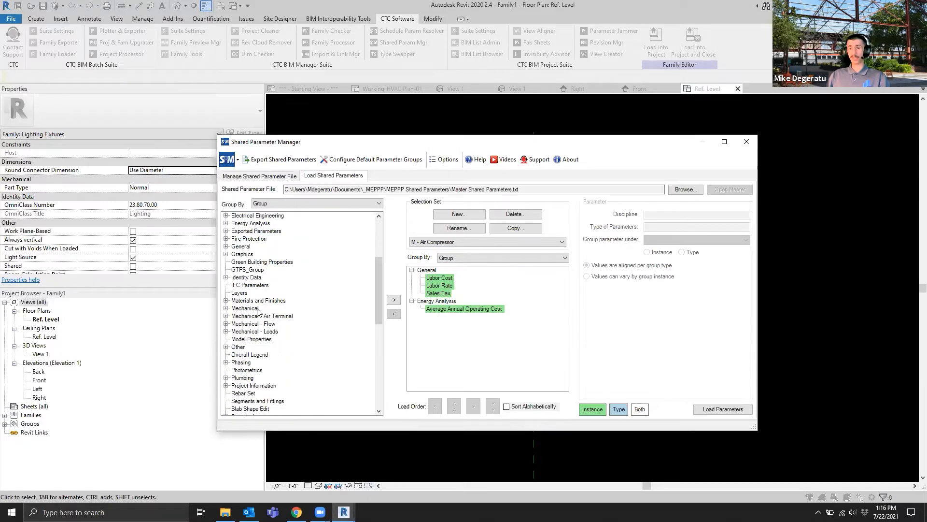
click(226, 308)
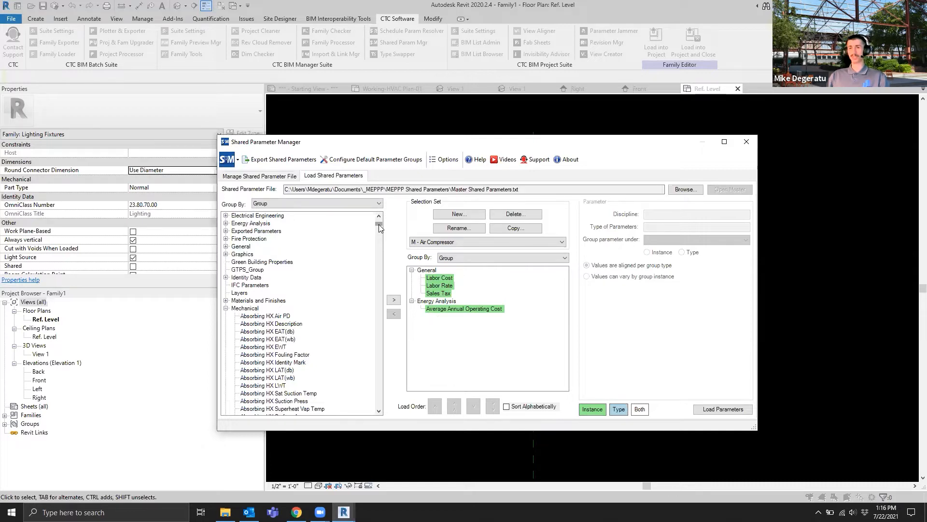
drag(379, 224, 381, 268)
scroll(278, 286, up, 1)
scroll(278, 286, up, 1)
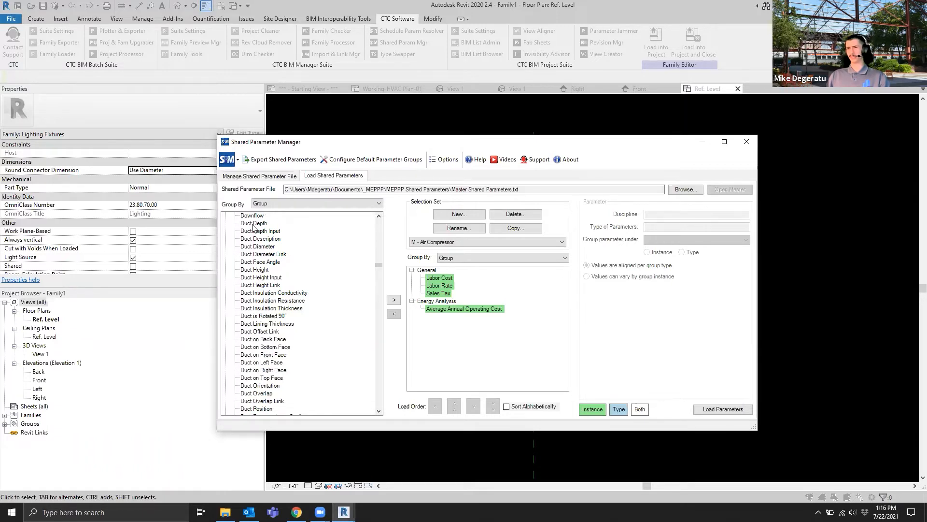
scroll(314, 272, down, 12)
scroll(322, 276, down, 5)
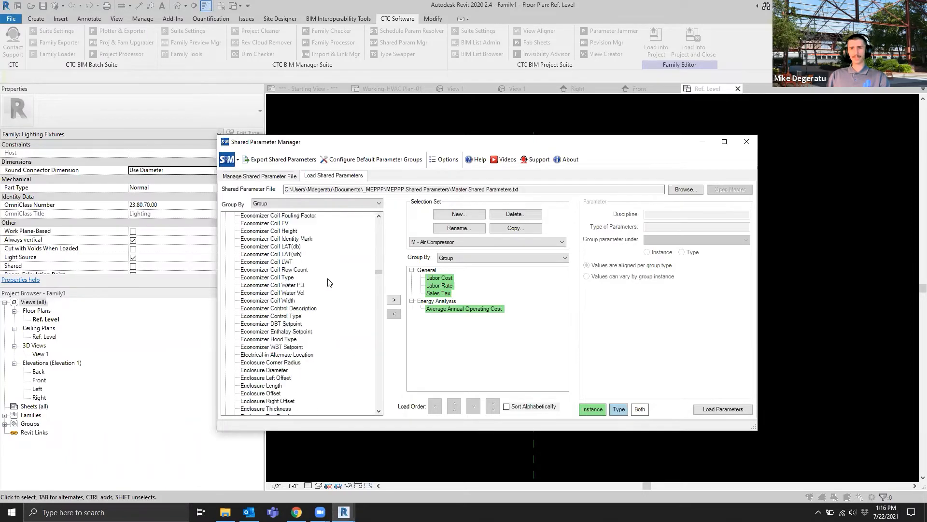
drag(379, 272, 377, 223)
click(226, 347)
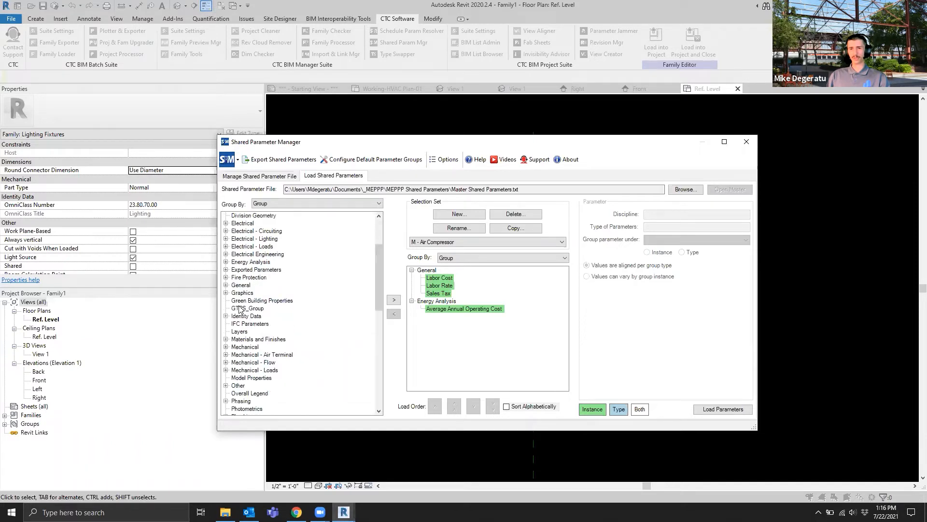
Try to add the Sales Tax parameter from the General group to the M - Air Compressor selection set.
click(226, 285)
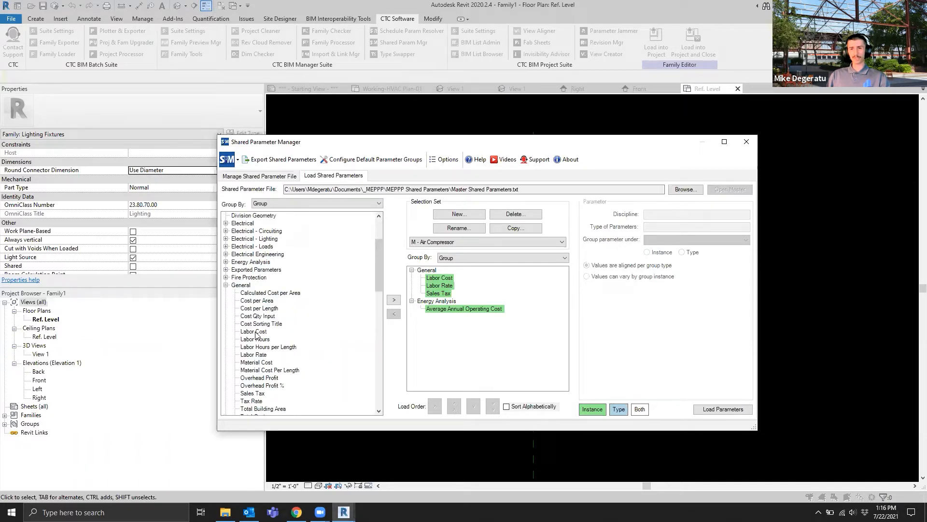
scroll(275, 363, down, 1)
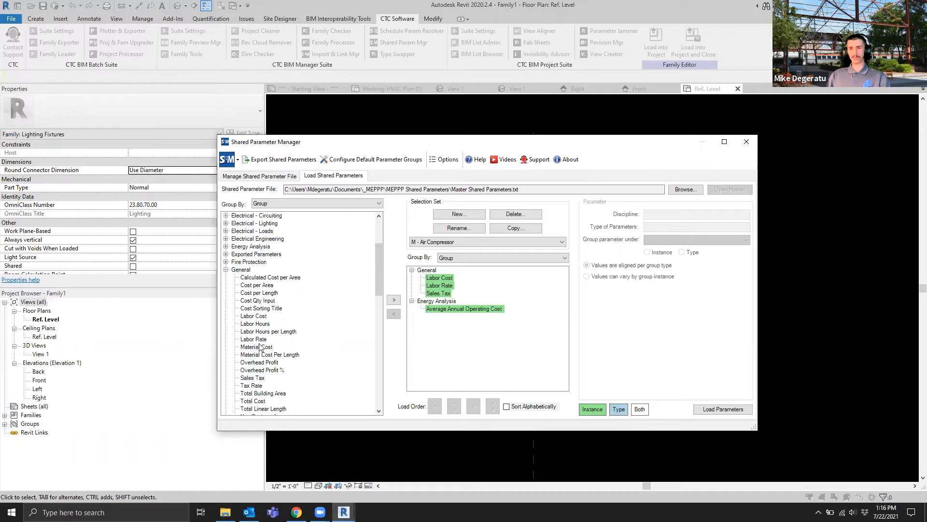
scroll(257, 350, down, 1)
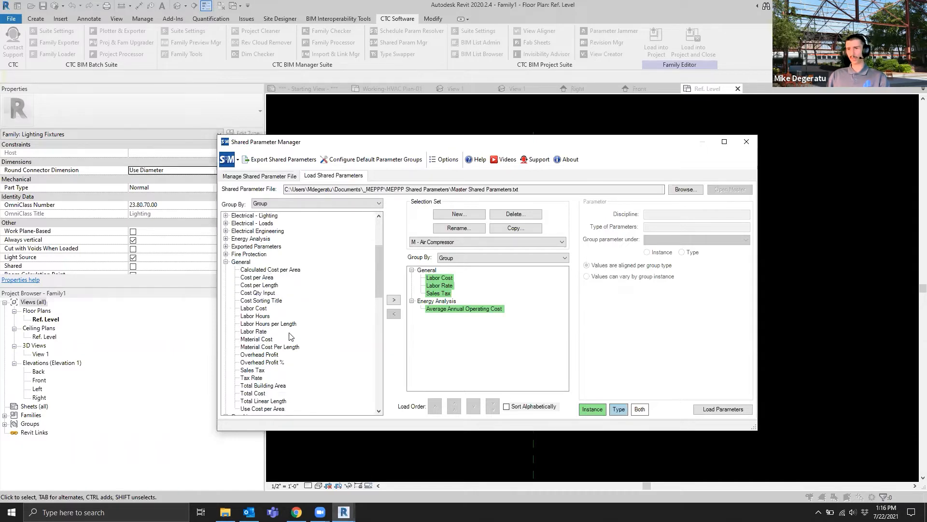
click(251, 371)
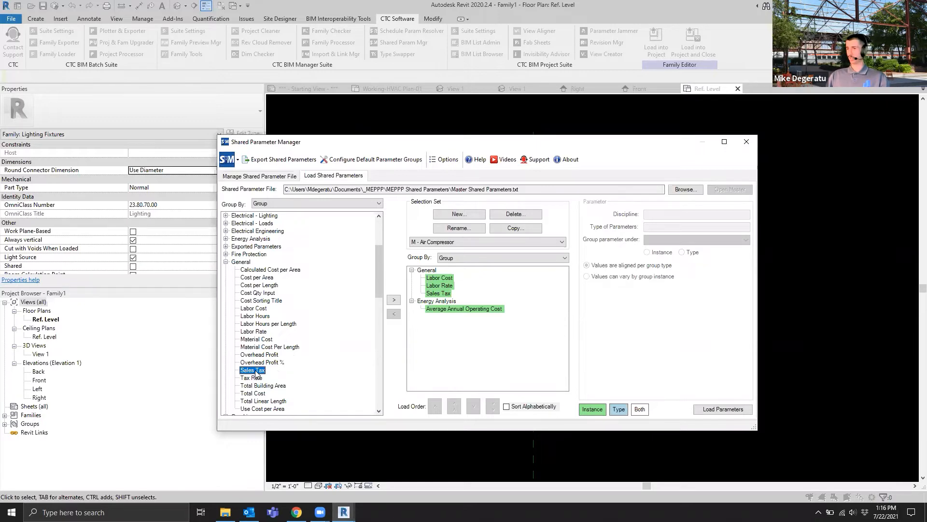
click(392, 300)
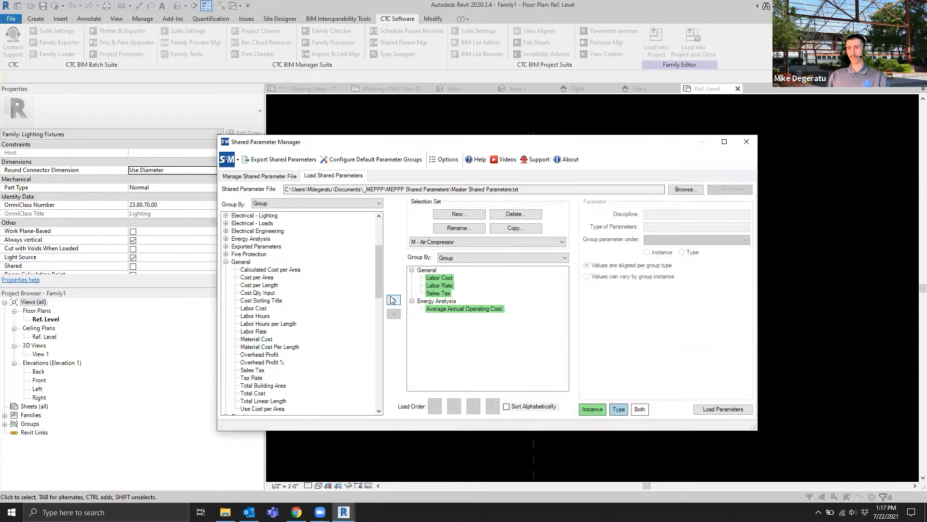
Add the Total Cost parameter from the General group to the M - Air Compressor selection set.
click(245, 372)
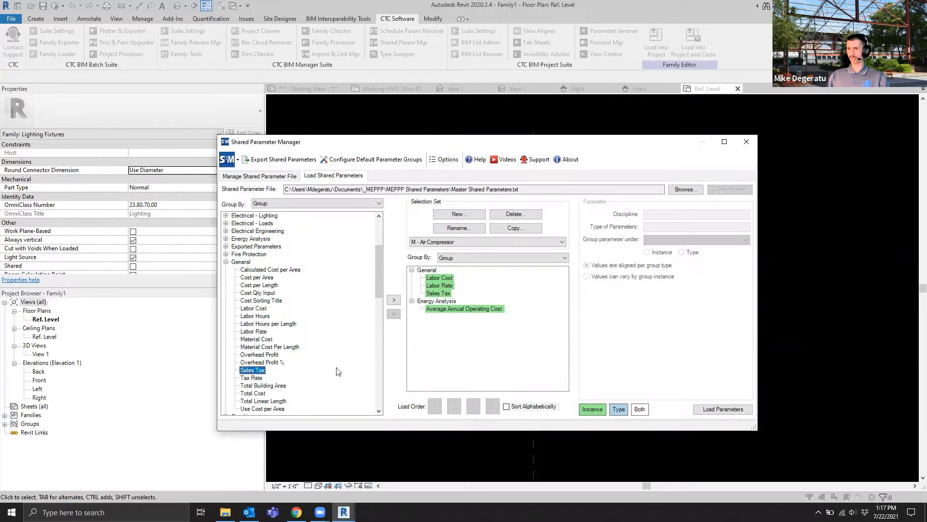
click(260, 393)
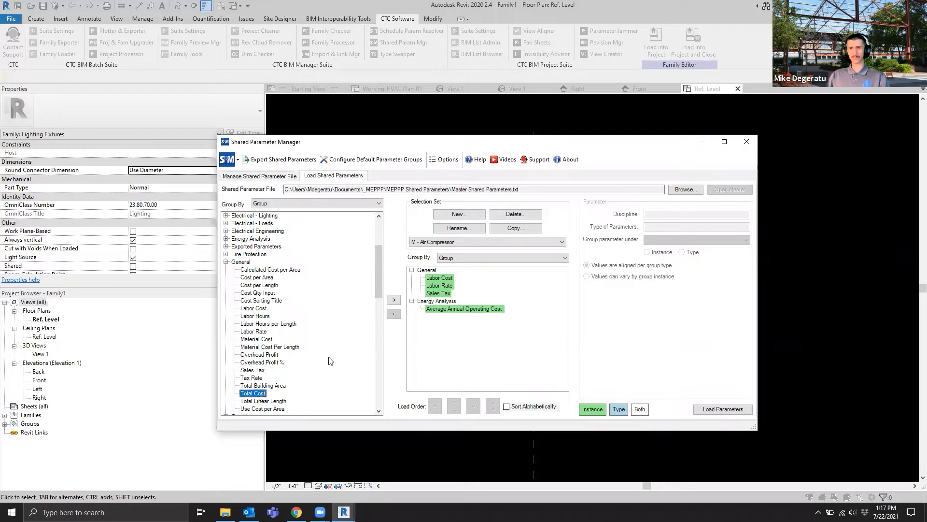
click(393, 301)
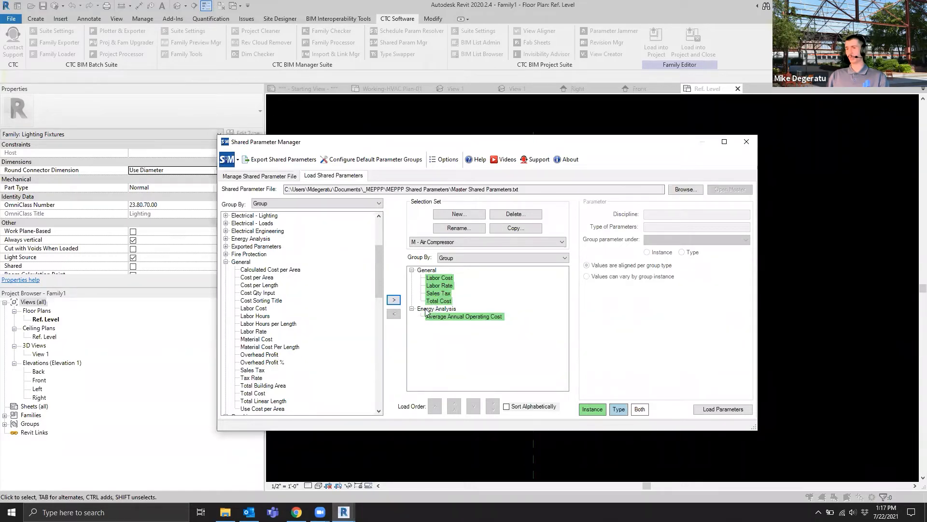
Remove the Sales Tax and Total Cost parameters from the M - Air Compressor selection set.
click(441, 293)
shift+click(441, 302)
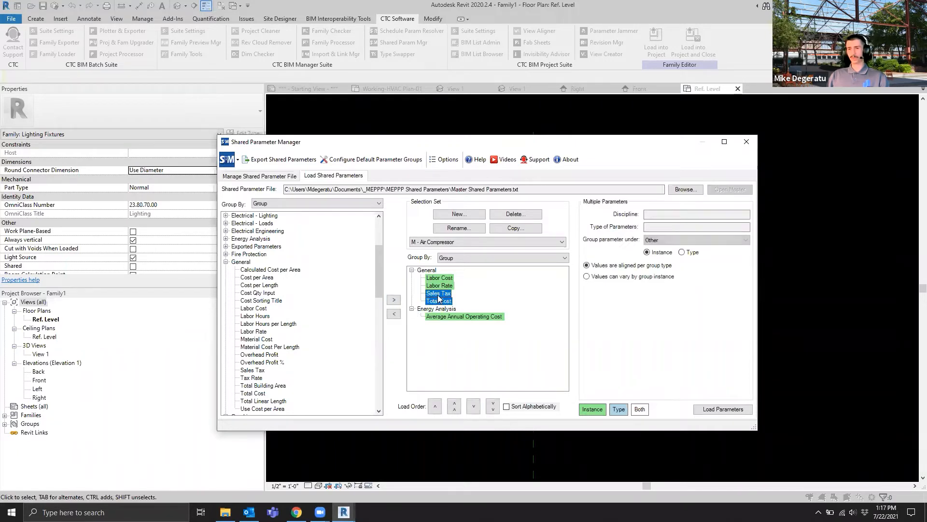
click(394, 316)
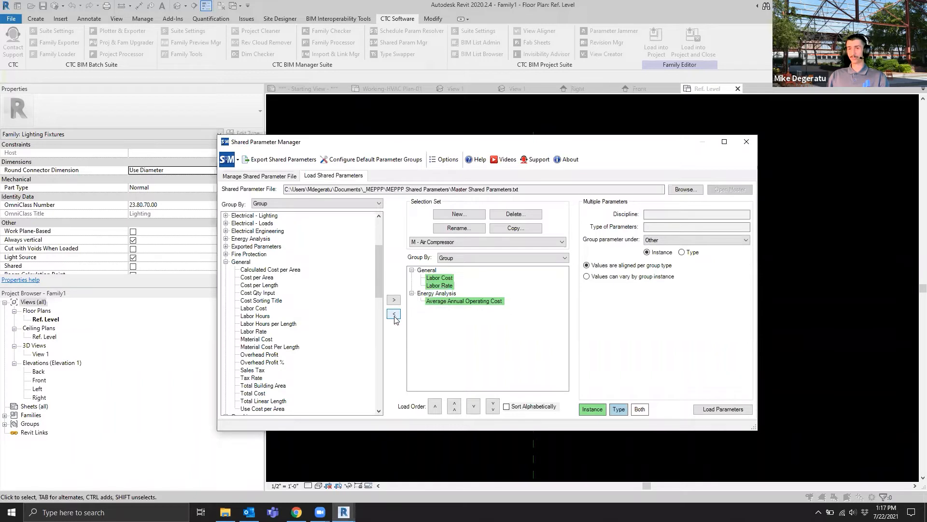
click(478, 365)
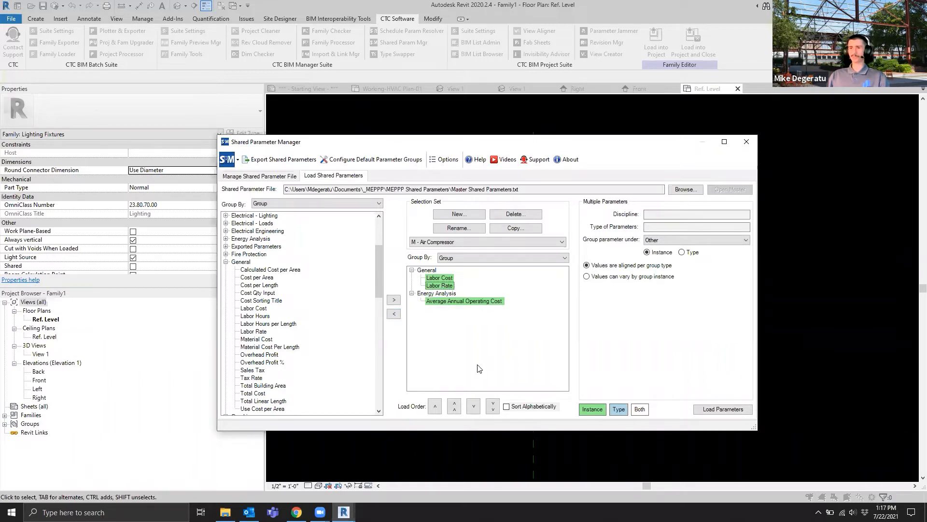
Rename the M - Air Compressor selection set as M - Air Compressor - HVAC.
click(439, 278)
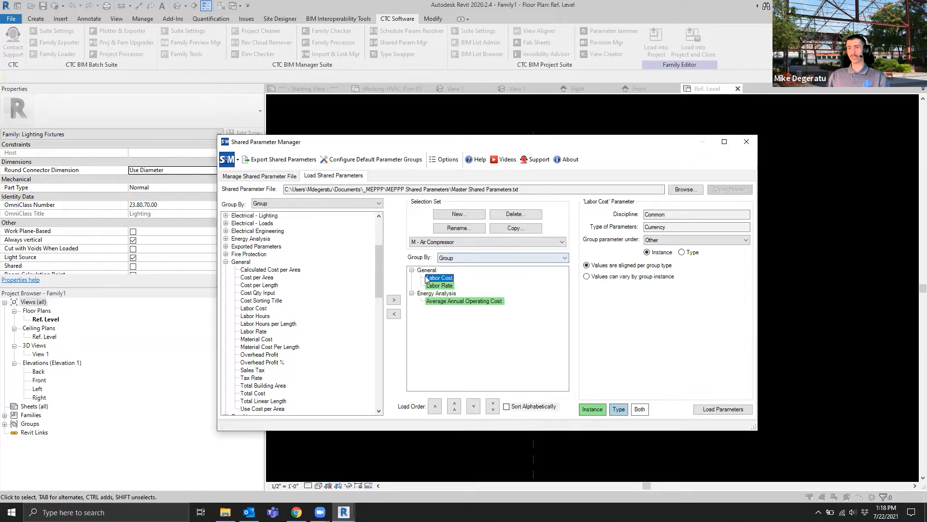
click(466, 230)
click(513, 281)
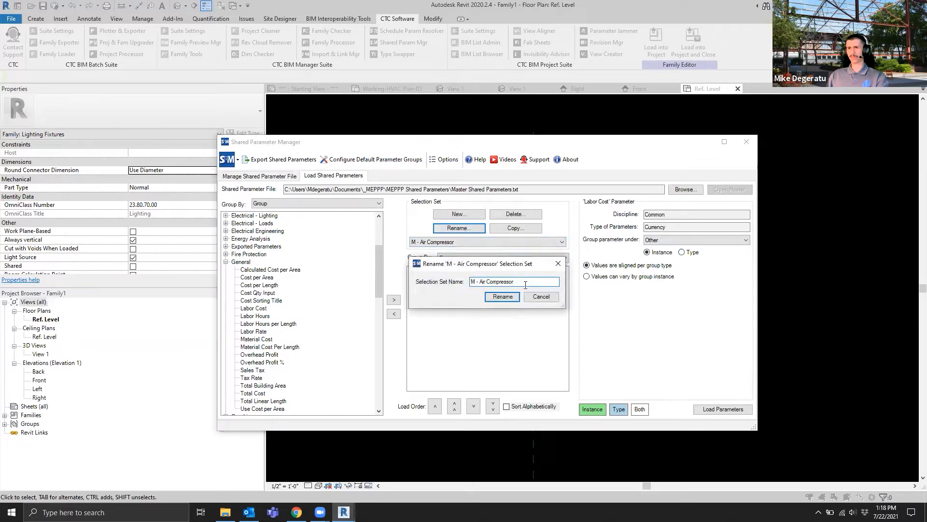
text(- )
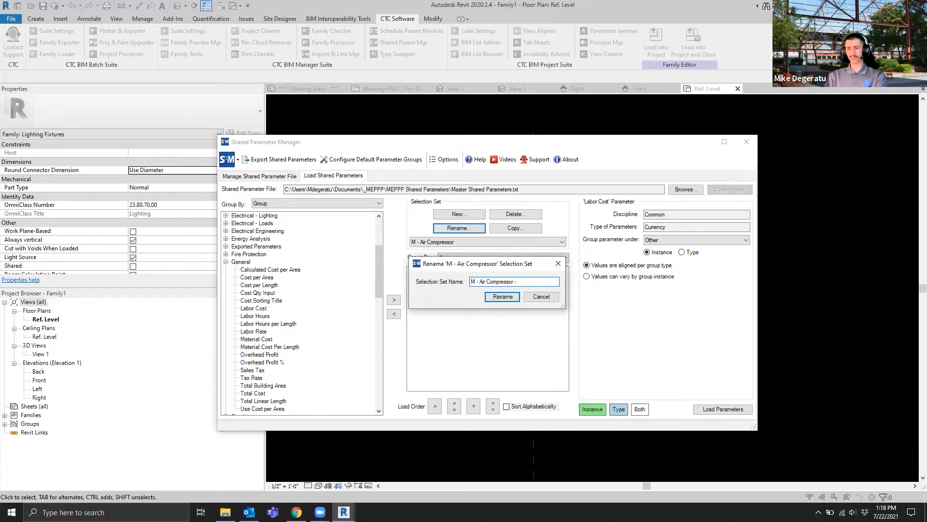
text(HVAC)
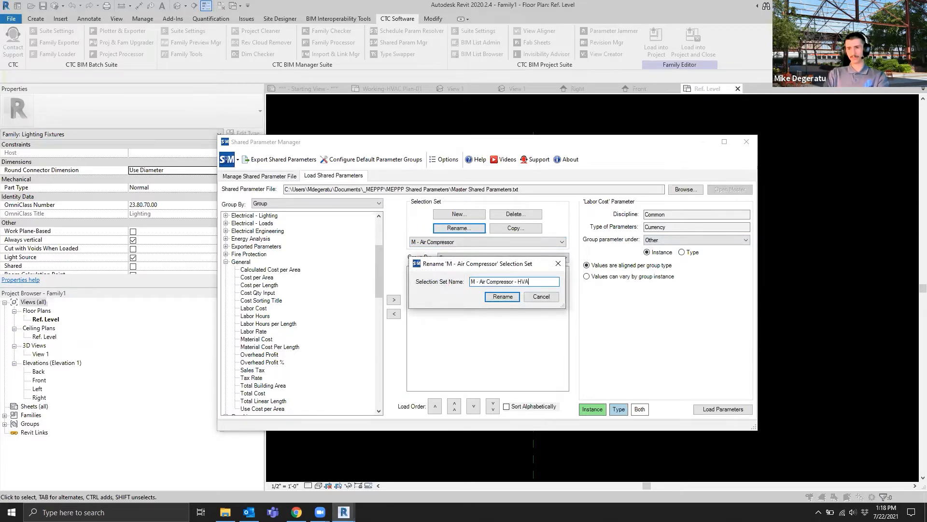
click(502, 297)
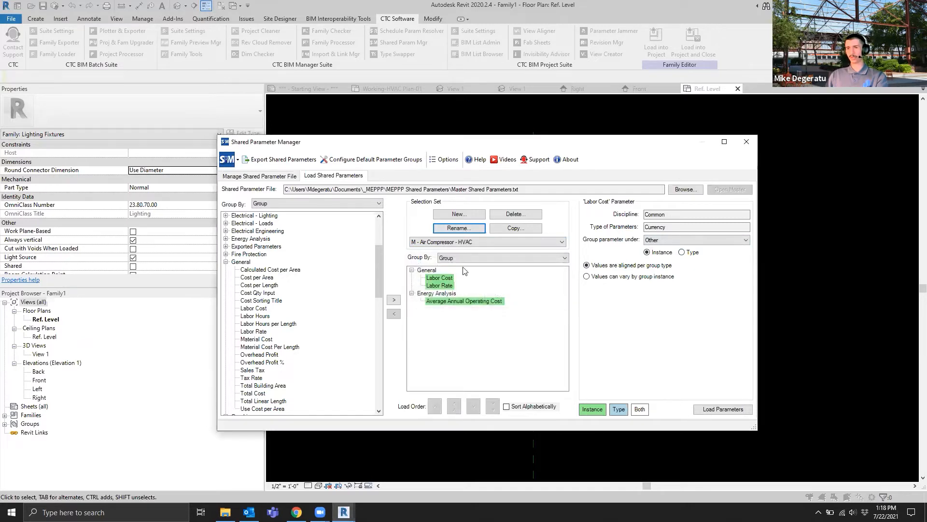
Reopen the Shared Parameter Manager, load the Master Shared Parameters file for parameter loading, and choose the M - Air Compressor - HVAC selection set.
click(746, 142)
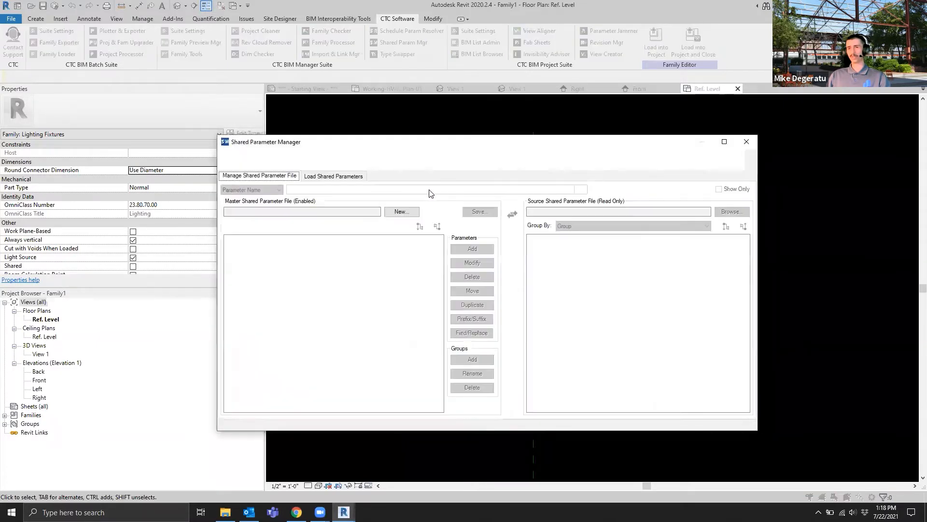
click(340, 177)
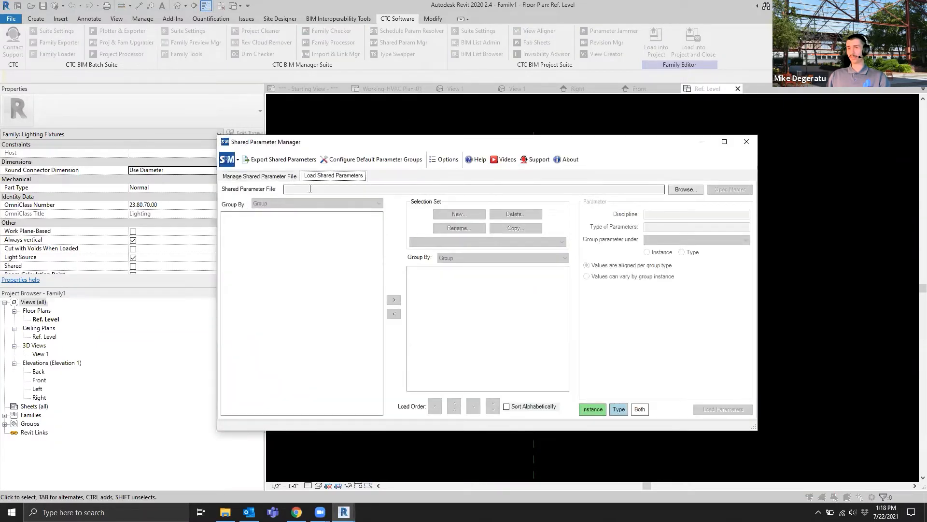
click(685, 189)
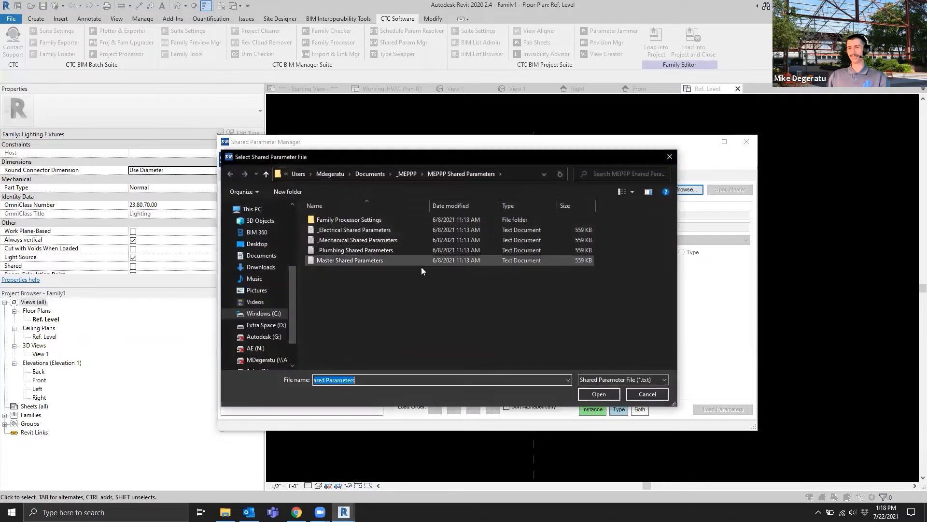
double_click(360, 261)
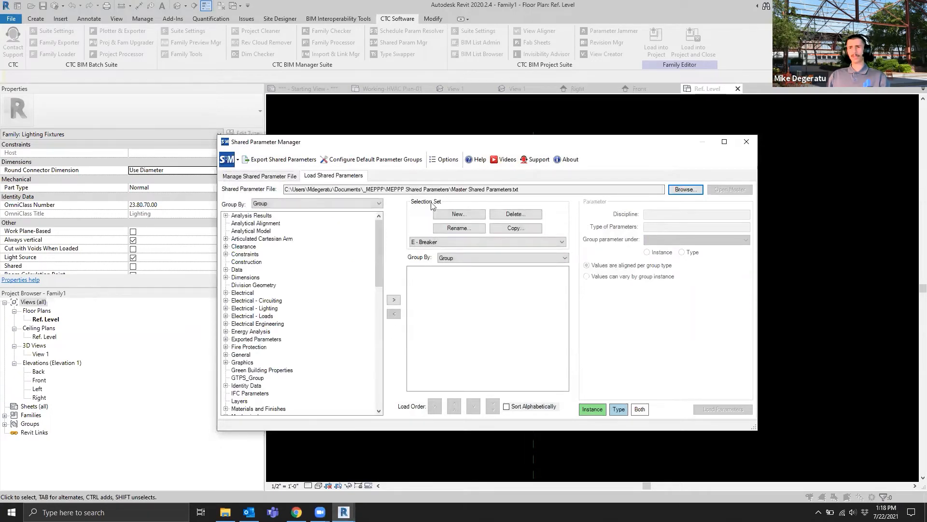
click(459, 241)
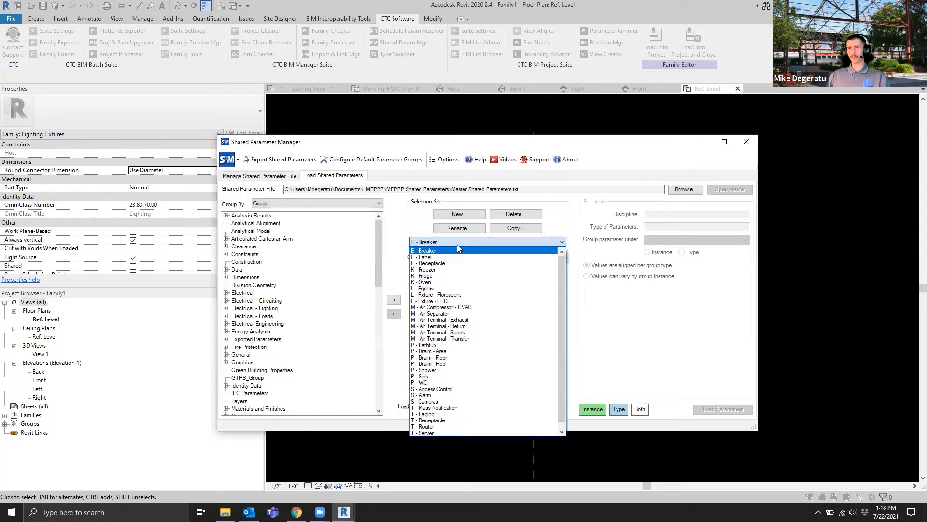
click(464, 308)
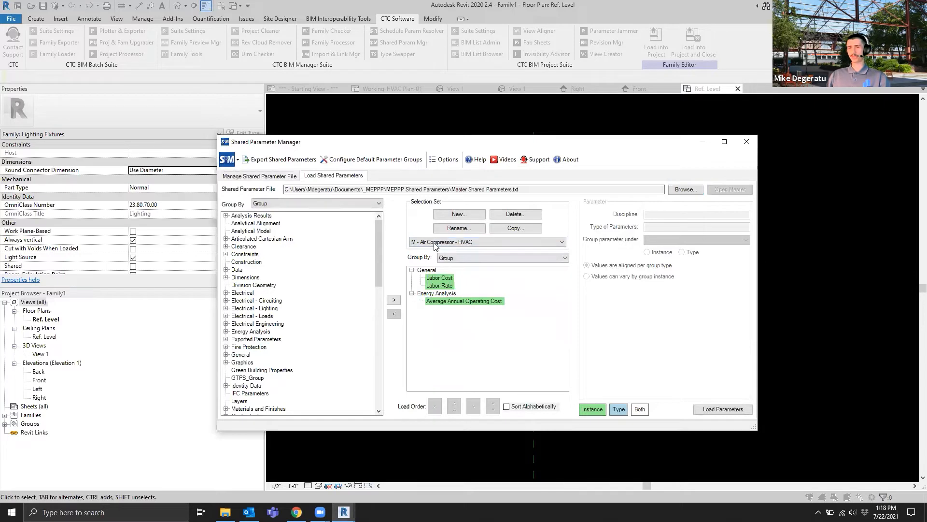
Restore the selection set's name to M - Air Compressor by removing the HVAC suffix.
click(448, 228)
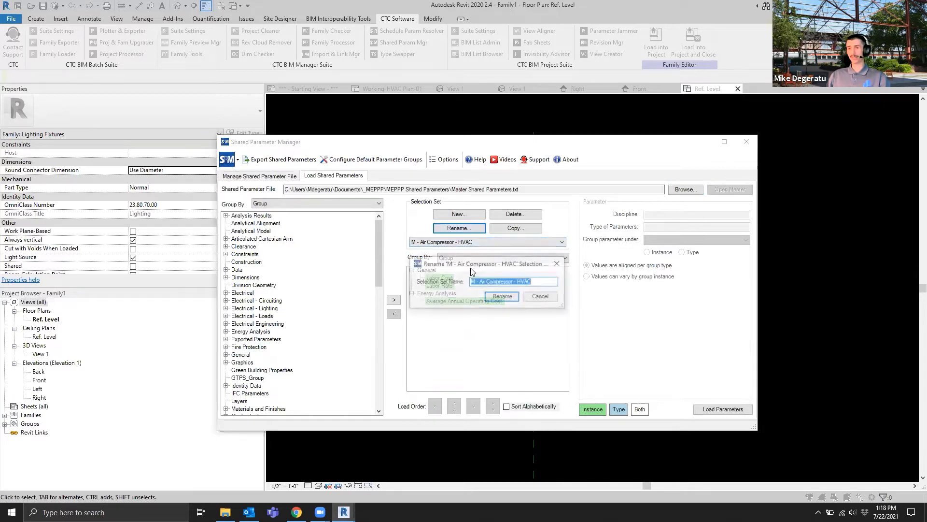
drag(514, 281, 541, 279)
key(BackSpace)
click(503, 296)
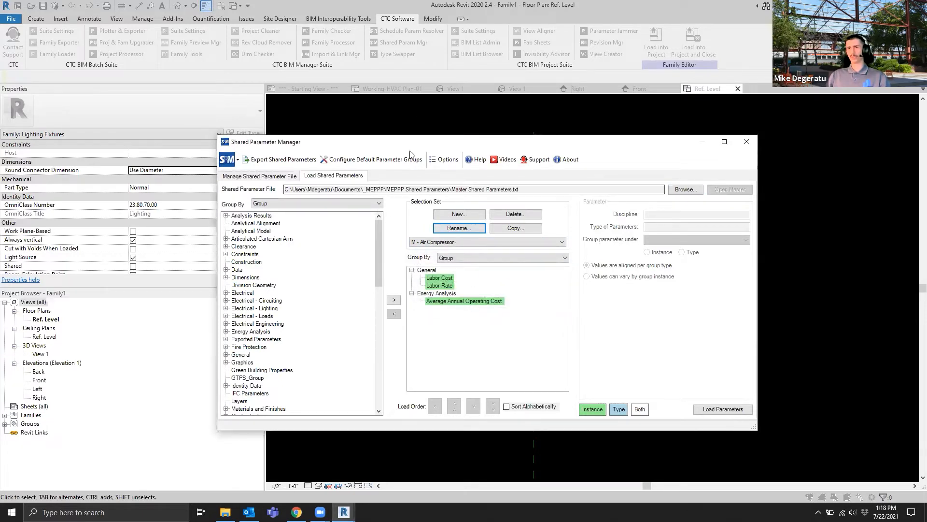
Load the _Electrical Shared Parameters file as the shared parameter file.
drag(409, 149, 377, 117)
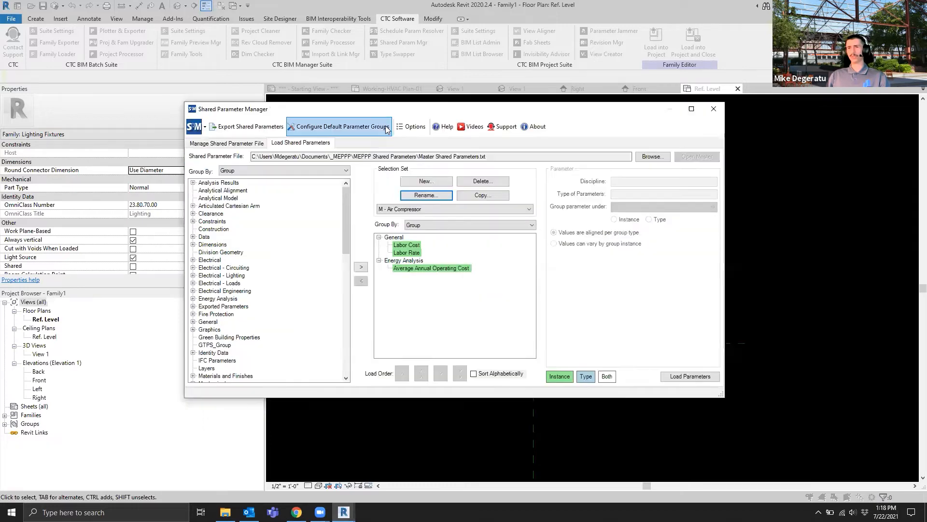
click(652, 156)
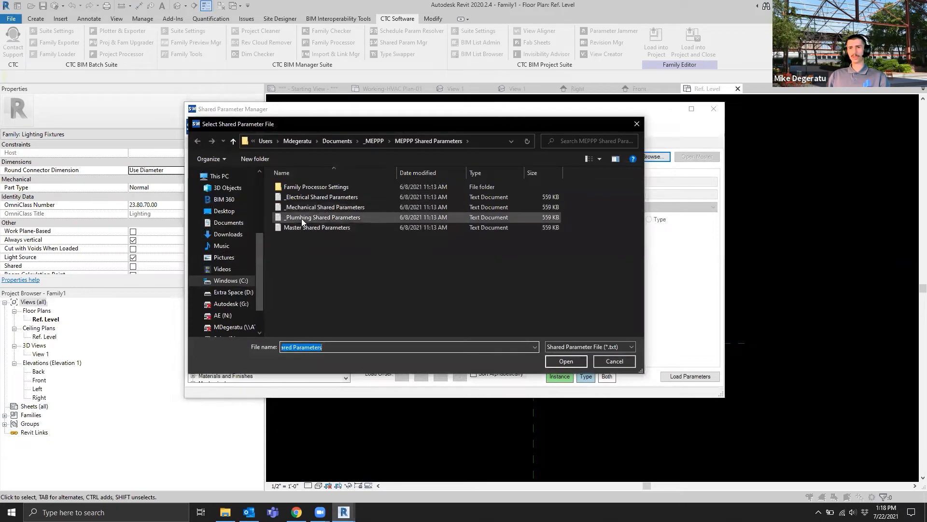
click(305, 197)
click(560, 361)
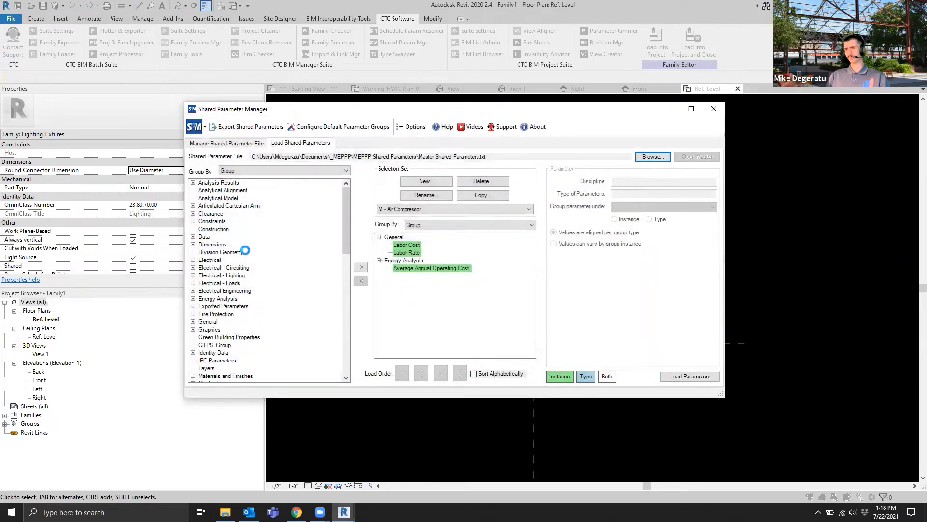
View the MEPPP Shared Parameters folder's text and settings files in File Explorer, and close the folder window.
click(225, 512)
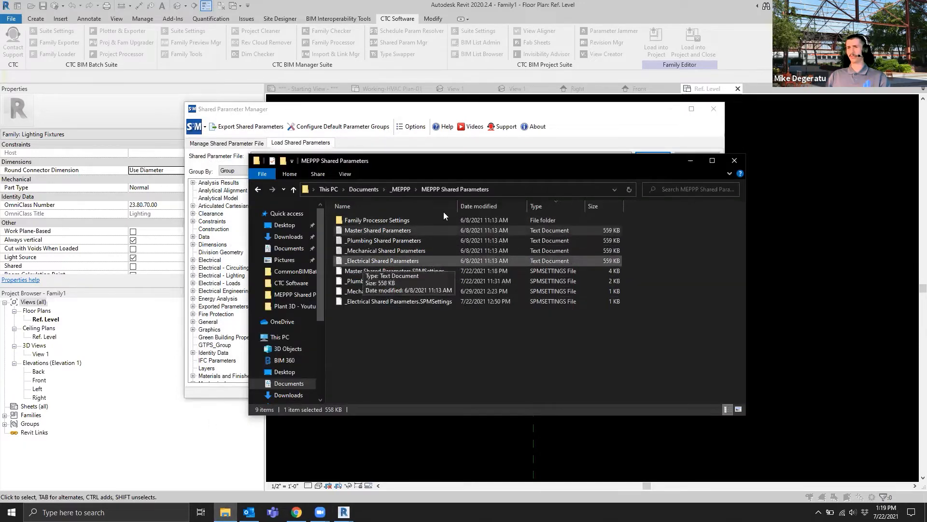
click(735, 161)
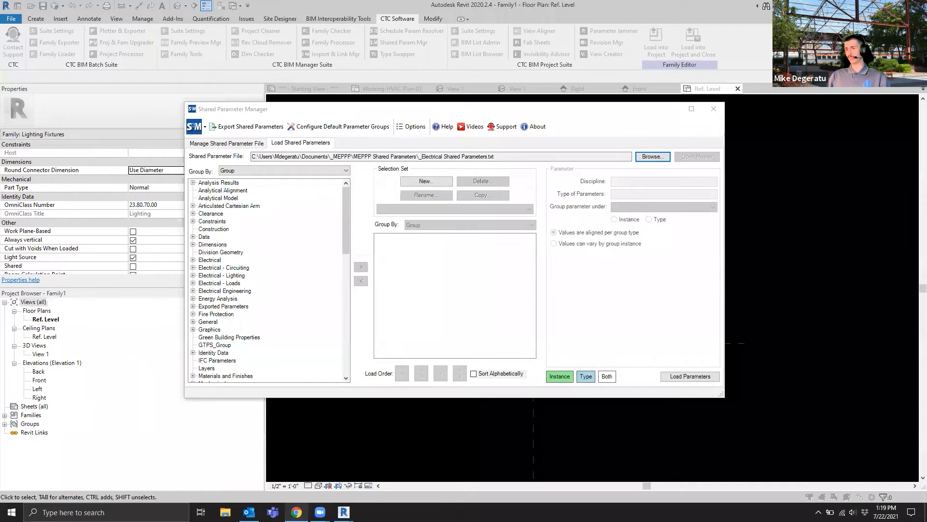
drag(455, 110, 416, 117)
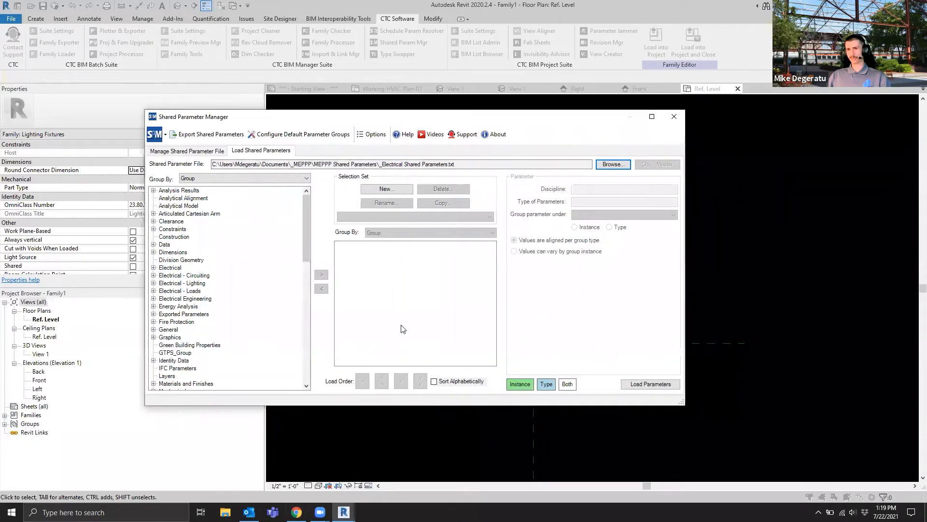
Create a selection set named 26 5100 - Interior Lighting for the electrical shared parameters.
click(296, 512)
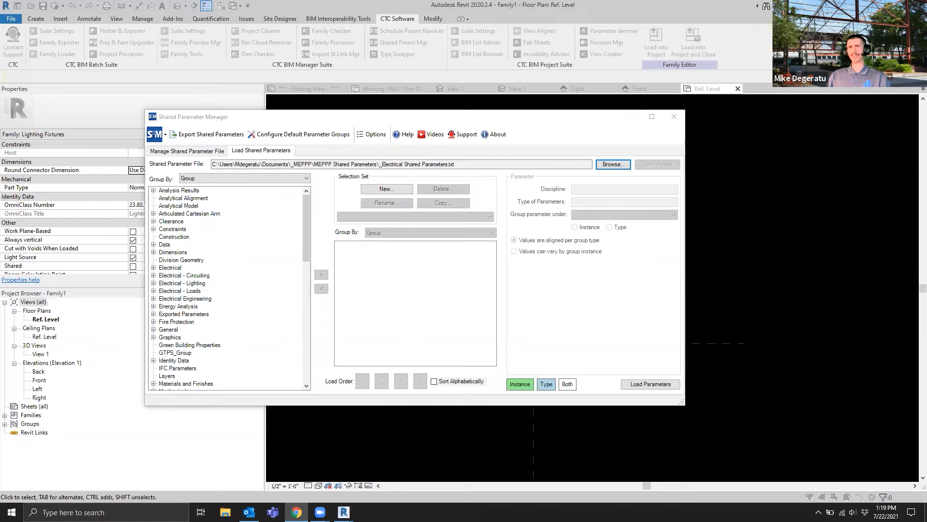
click(380, 191)
text(26 5100)
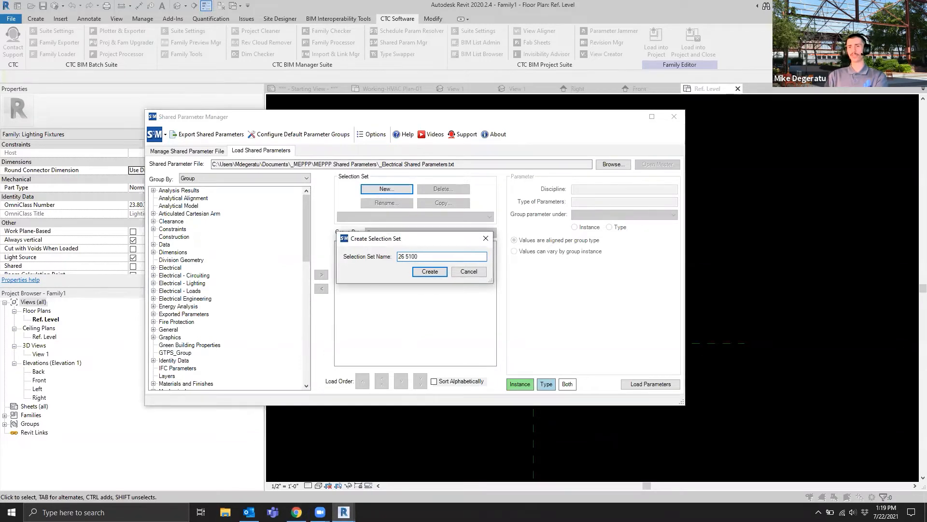
text( - Interior Lighting)
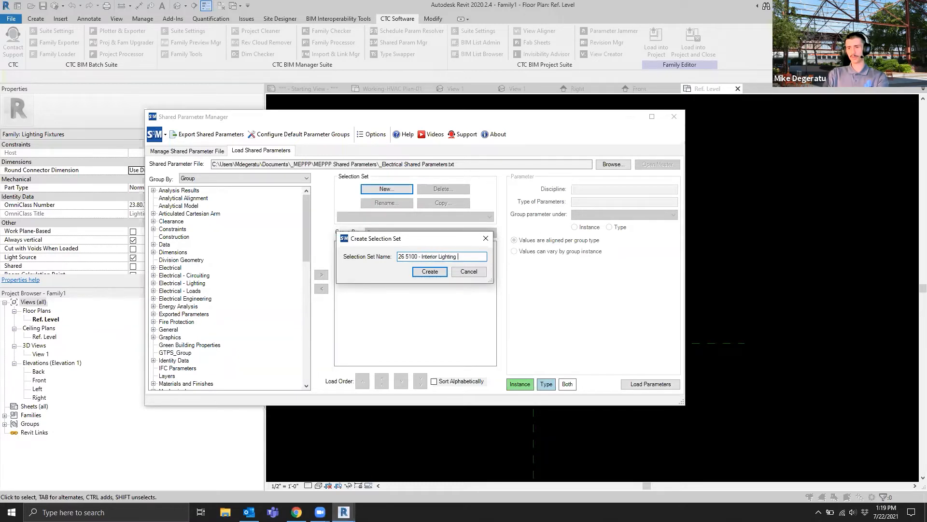
key(BackSpace)
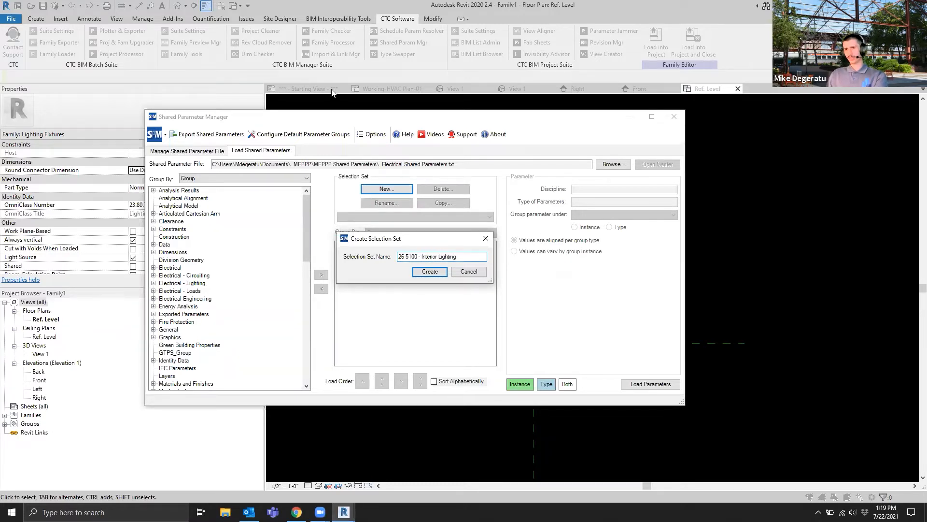
click(430, 272)
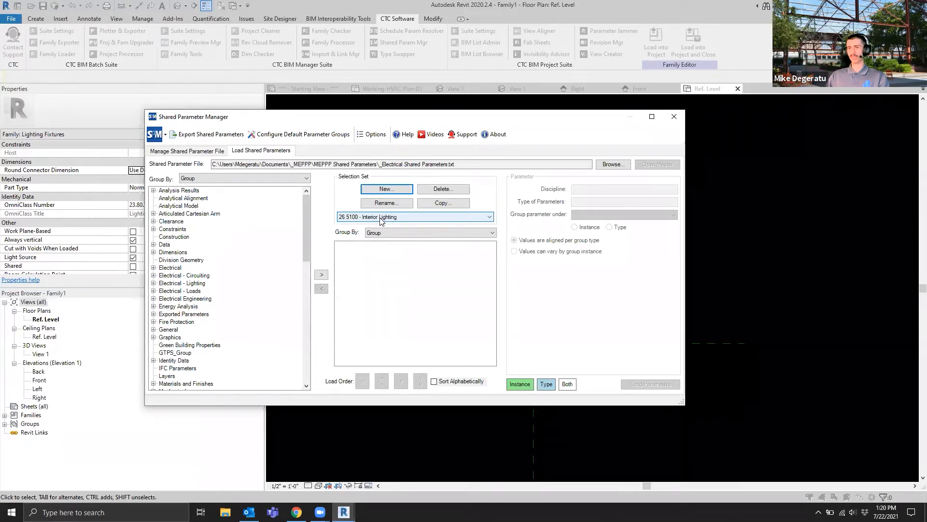
click(387, 203)
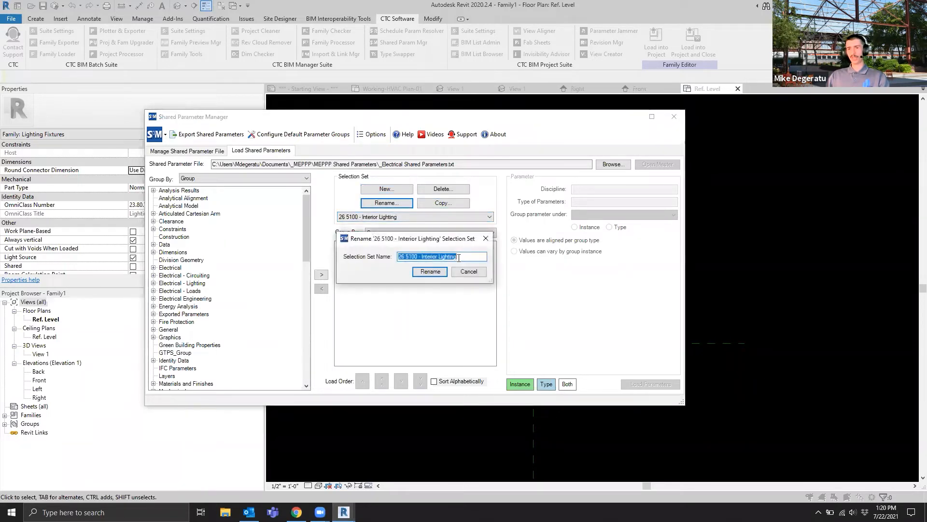
click(458, 257)
click(469, 271)
Copy the 26 5100 - Interior Lighting selection set as 26 5100 - Interior Lighting - LED.
click(443, 203)
click(462, 256)
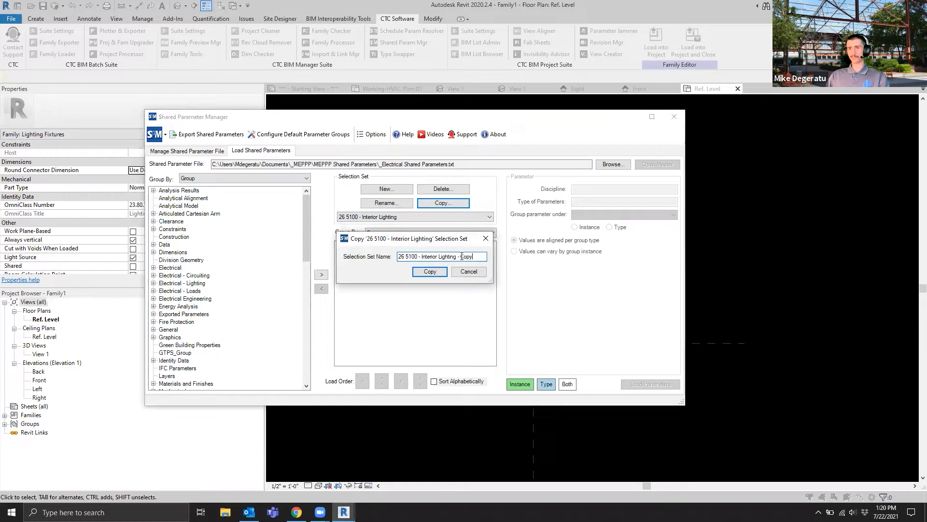
drag(460, 257, 477, 256)
text(LED)
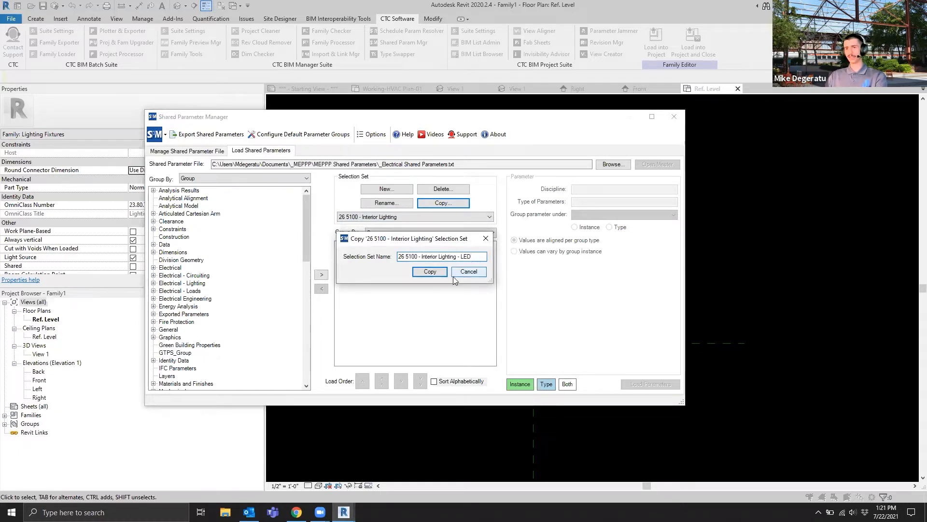
click(430, 272)
Rename the 26 5100 - Interior Lighting selection set as 26 5100 - Interior Lighting - Flourescent.
click(396, 217)
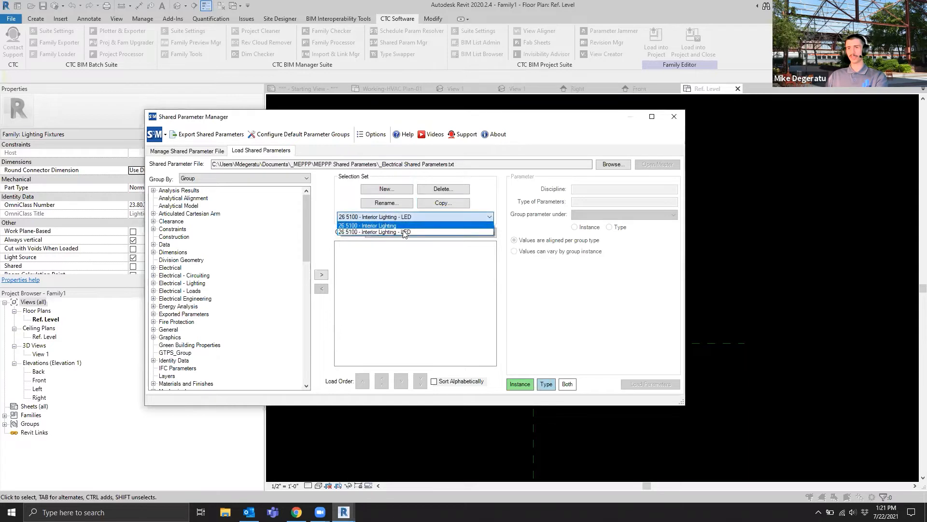
click(401, 225)
click(386, 202)
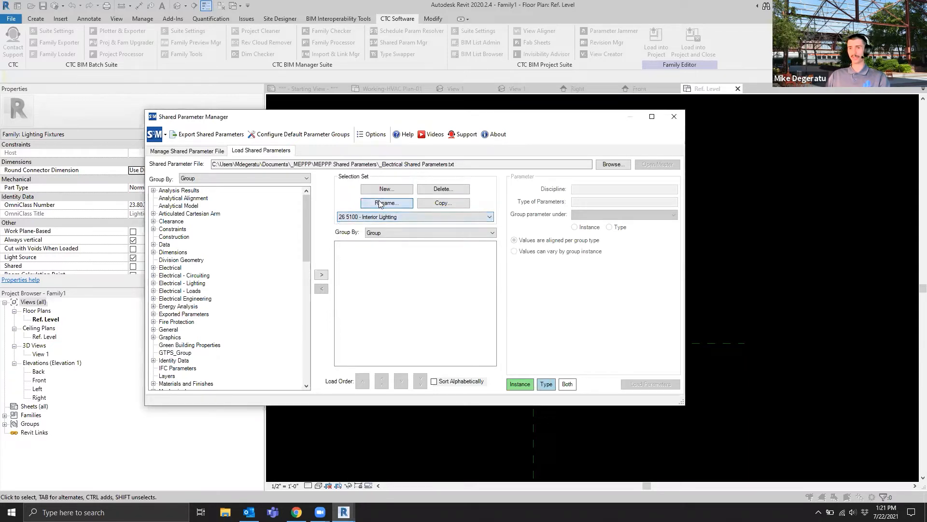
key(End)
text(-)
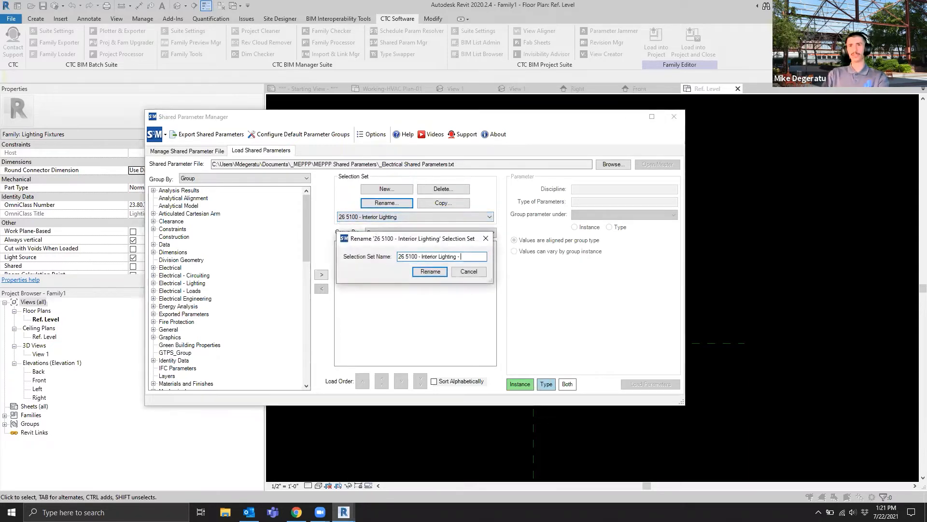
text( Flou)
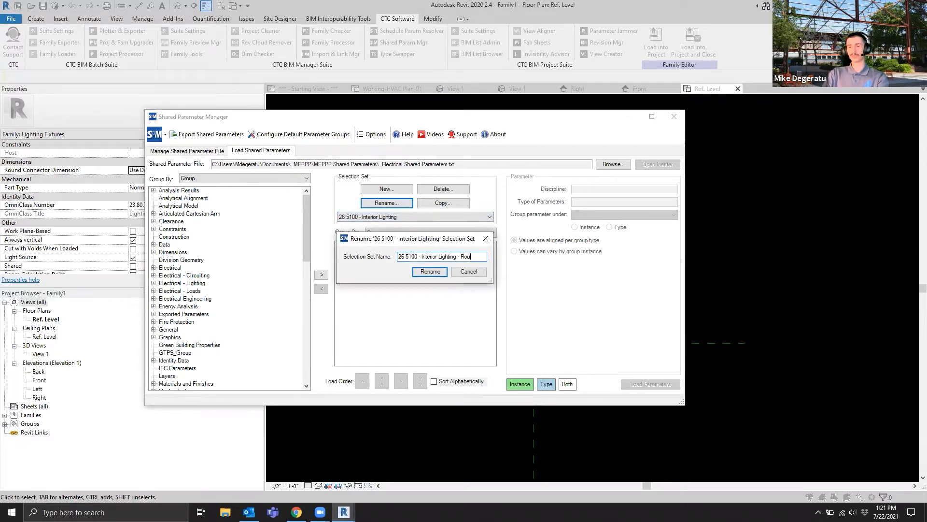
text(rescent)
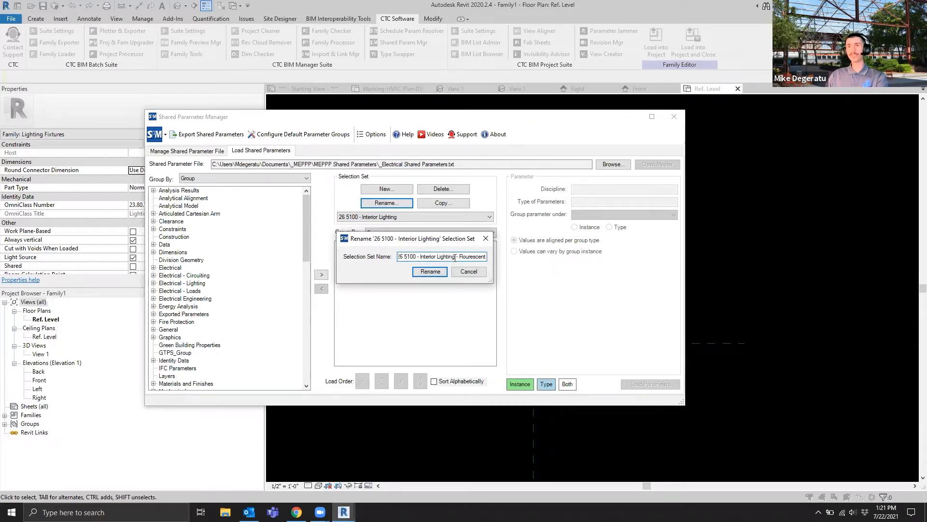
click(432, 272)
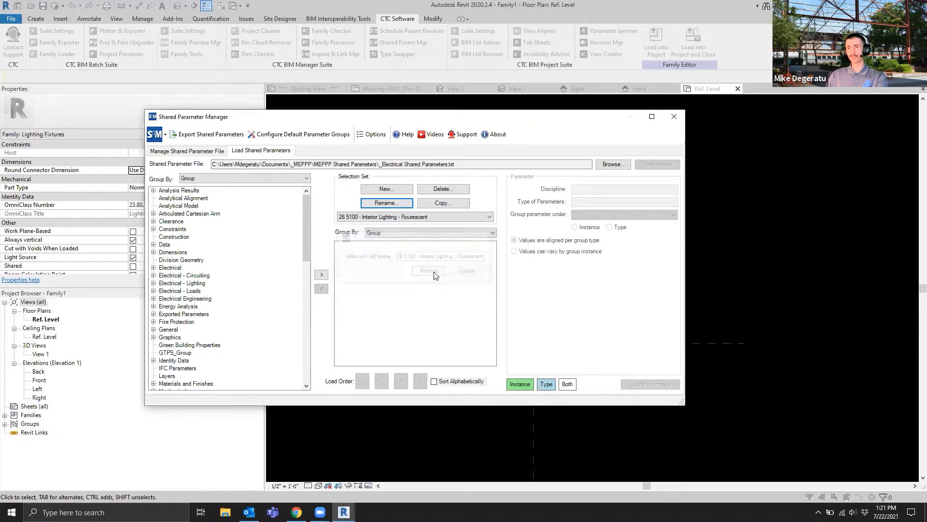
Delete the 26 5100 - Interior Lighting - LED selection set.
click(392, 217)
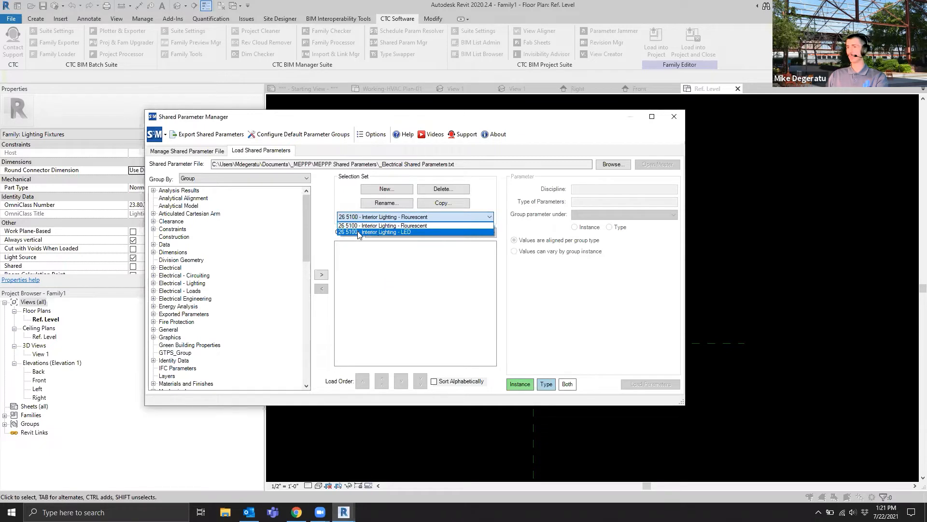
click(358, 232)
click(374, 218)
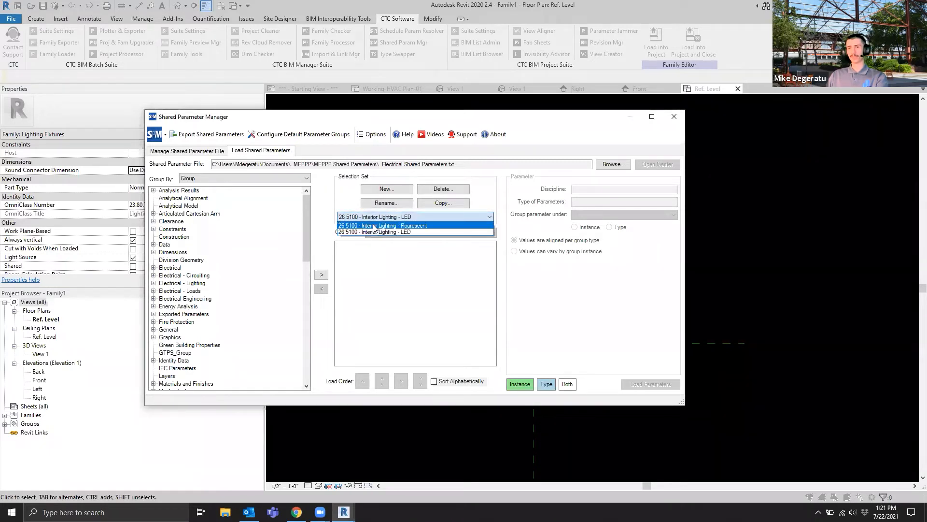
click(370, 232)
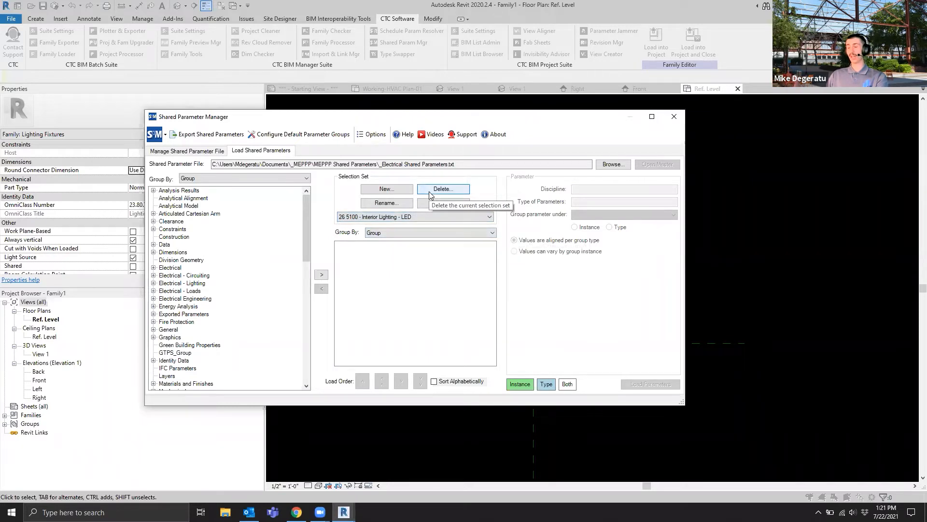
click(431, 193)
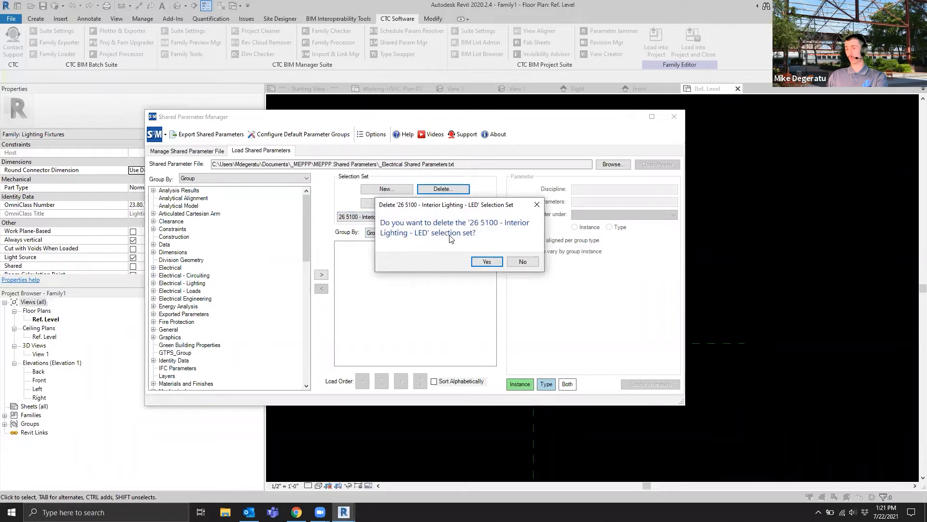
click(486, 262)
Add Direct Lumen Output (lm) and Emergency Component from the Electrical - Lighting group to the 26 5100 - Interior Lighting - Flourescent selection set.
click(368, 219)
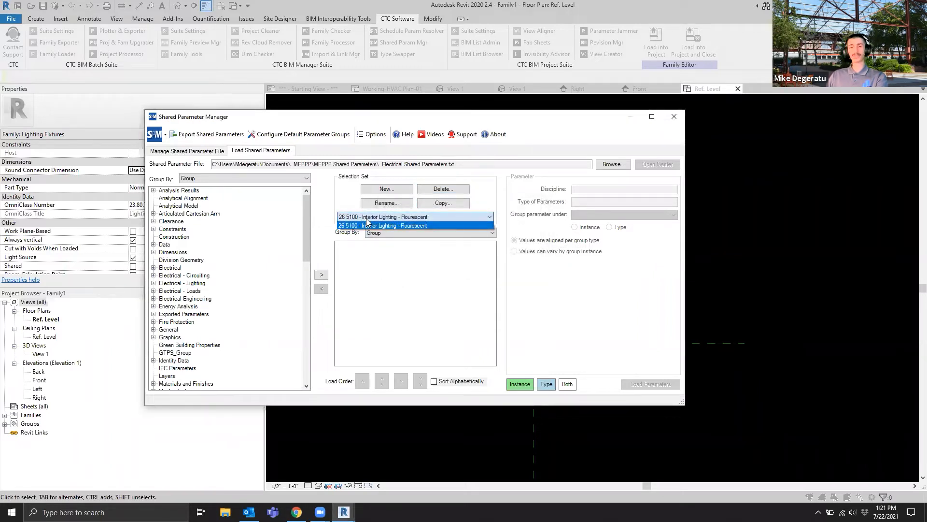
click(368, 226)
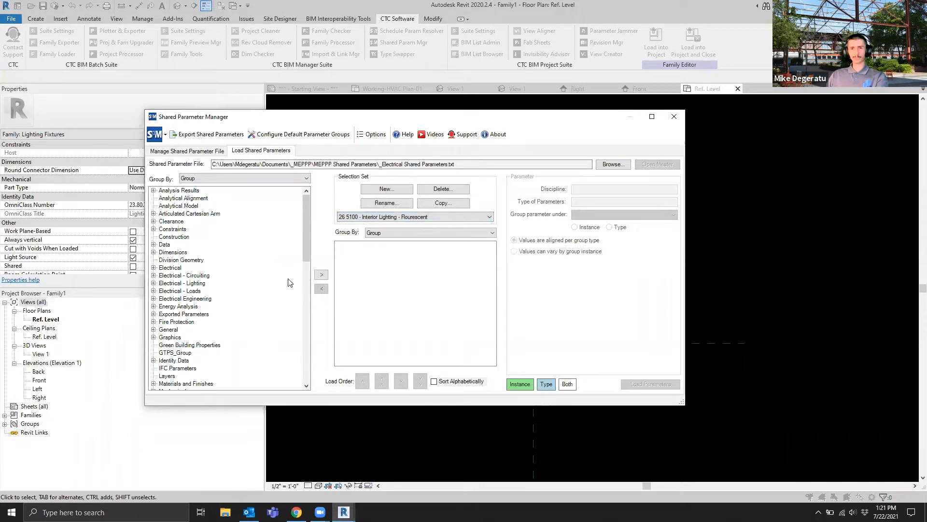
click(153, 285)
scroll(239, 285, down, 1)
scroll(241, 282, down, 1)
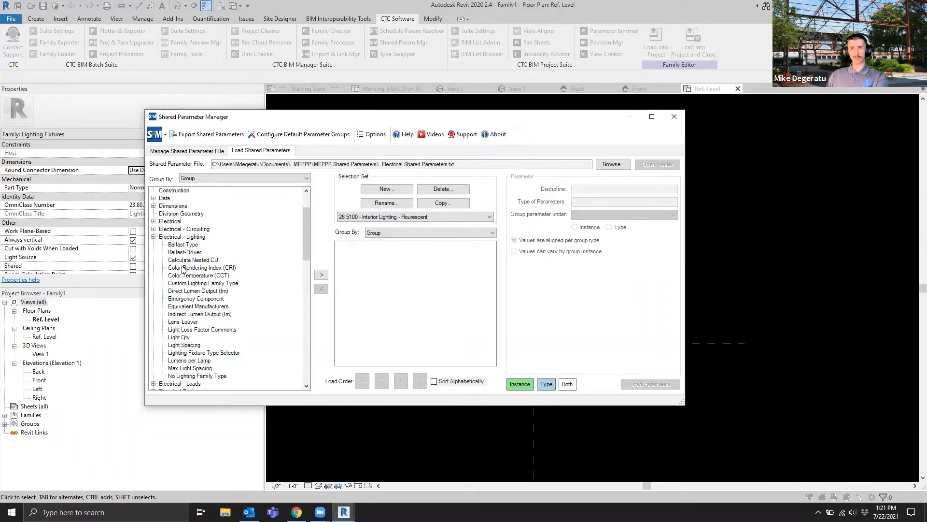
click(202, 291)
click(322, 274)
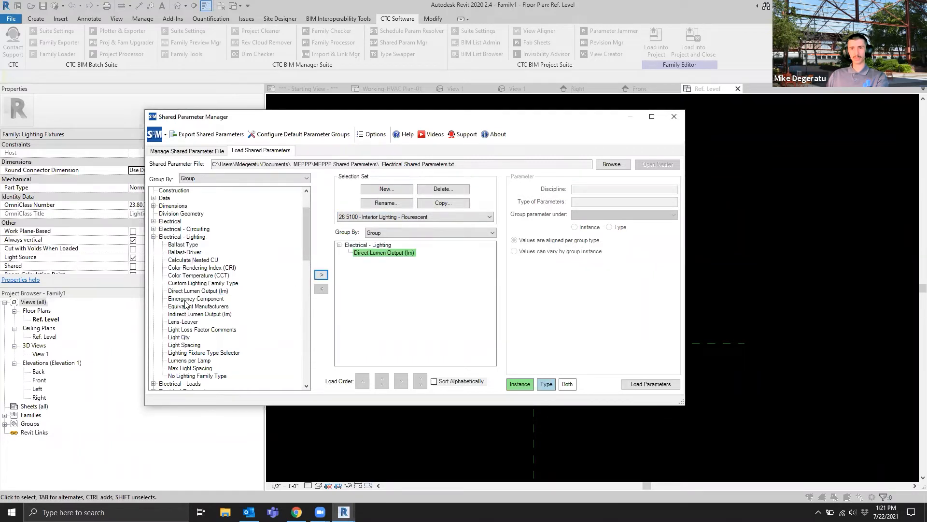
click(184, 298)
click(322, 274)
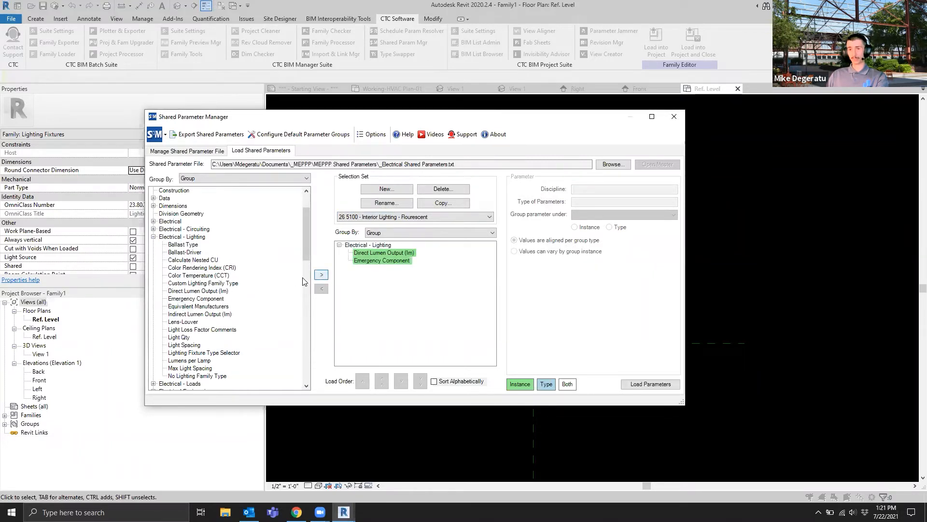
Add Equivalent Manufacturers, Indirect Lumen Output (lm), Light Qty and Lumens per Lamp to the Flourescent selection set and collapse the Electrical - Lighting group.
double_click(181, 307)
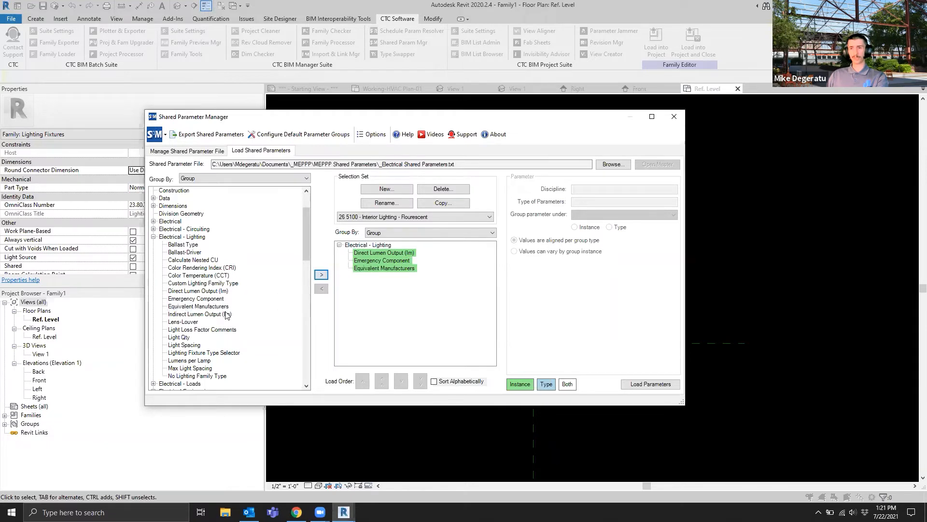
double_click(194, 315)
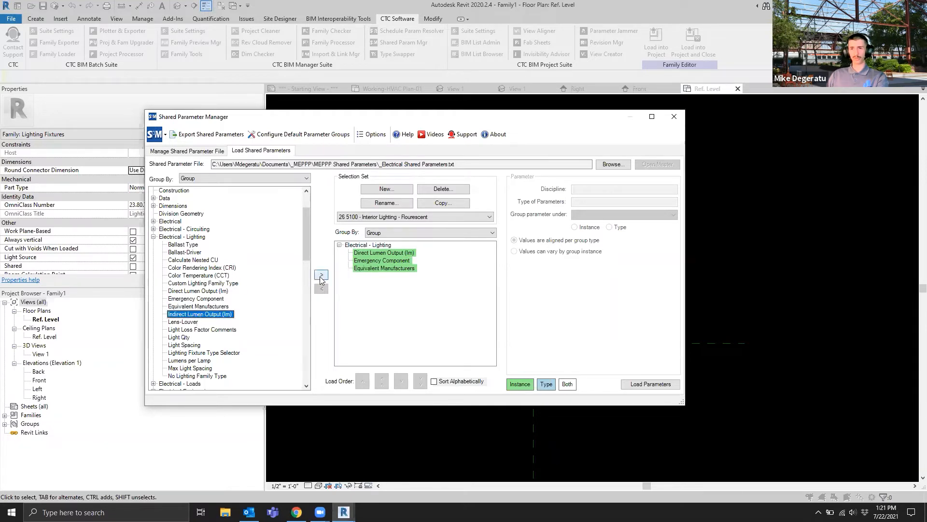
double_click(178, 337)
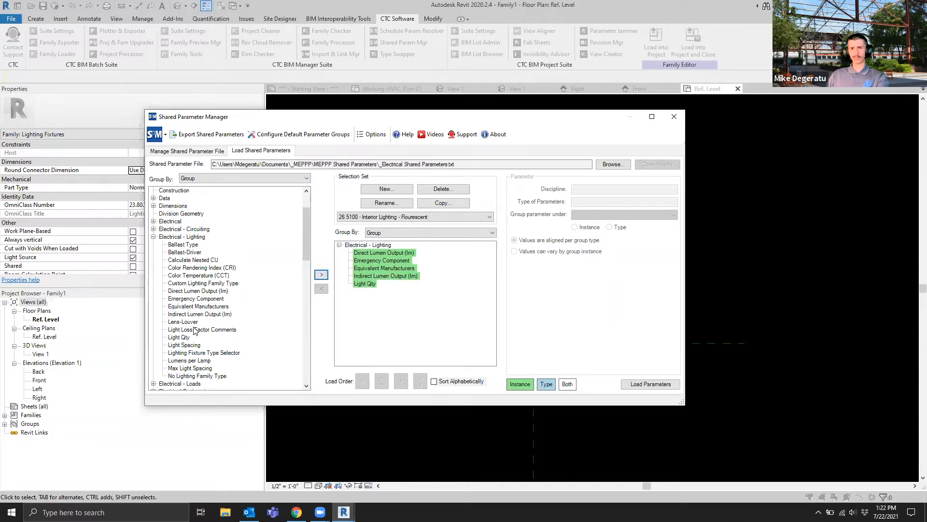
click(191, 362)
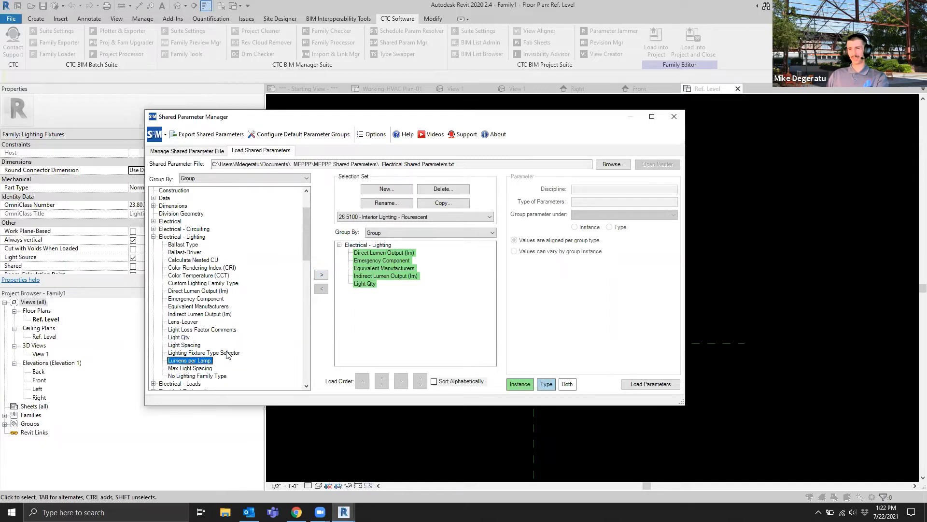
click(322, 276)
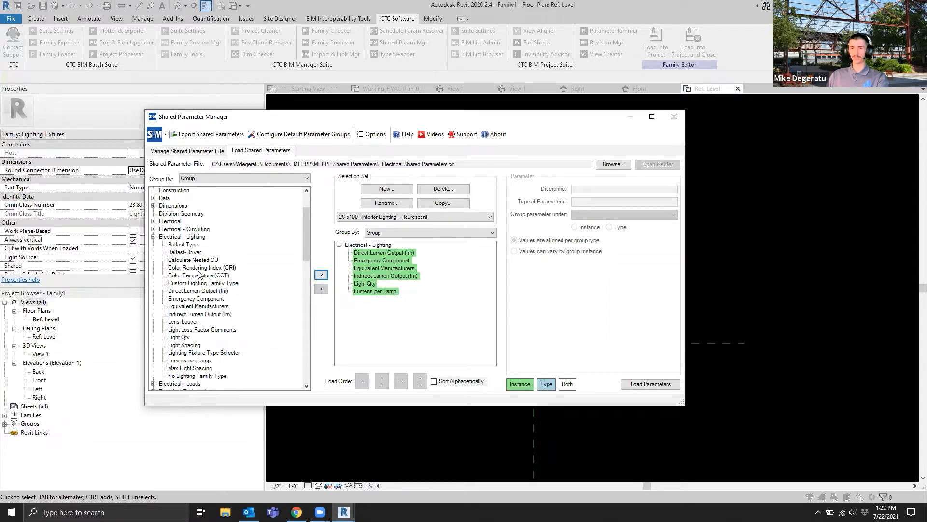
click(153, 237)
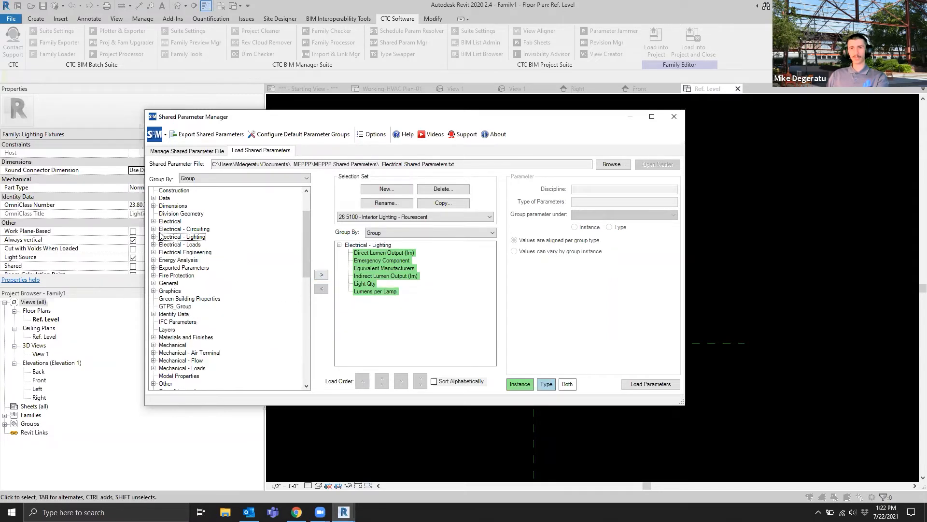
Add Labor Hours, Labor Cost, Labor Rate and Sales Tax from the General group to the Flourescent selection set.
click(153, 283)
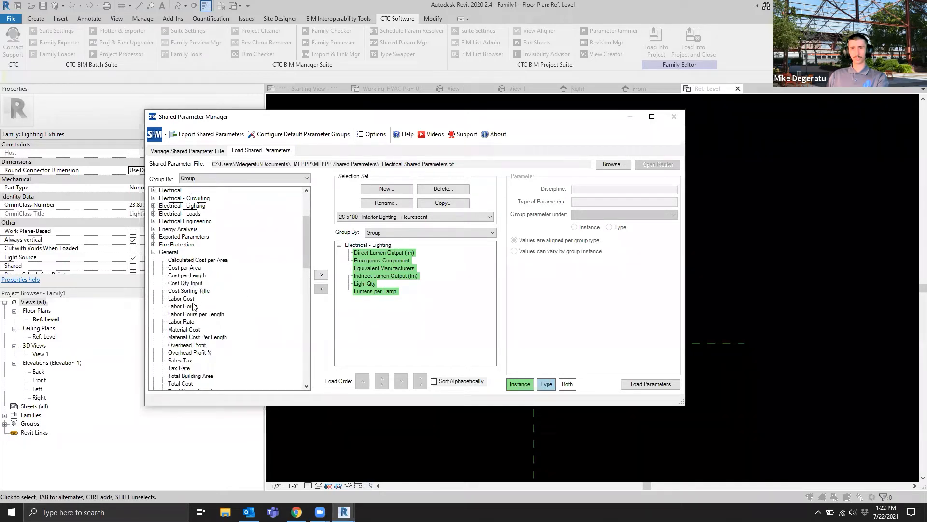
click(184, 308)
ctrl+click(181, 299)
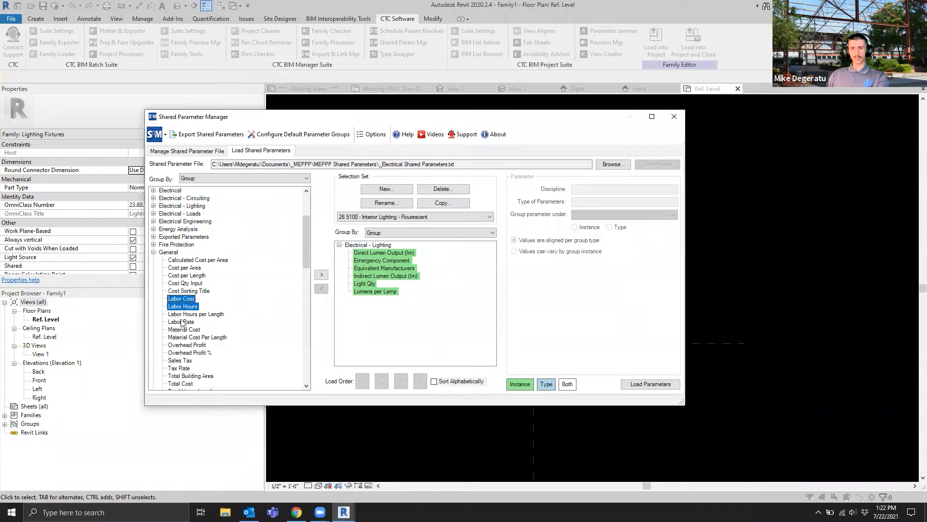
ctrl+click(183, 321)
scroll(198, 345, down, 1)
ctrl+click(179, 339)
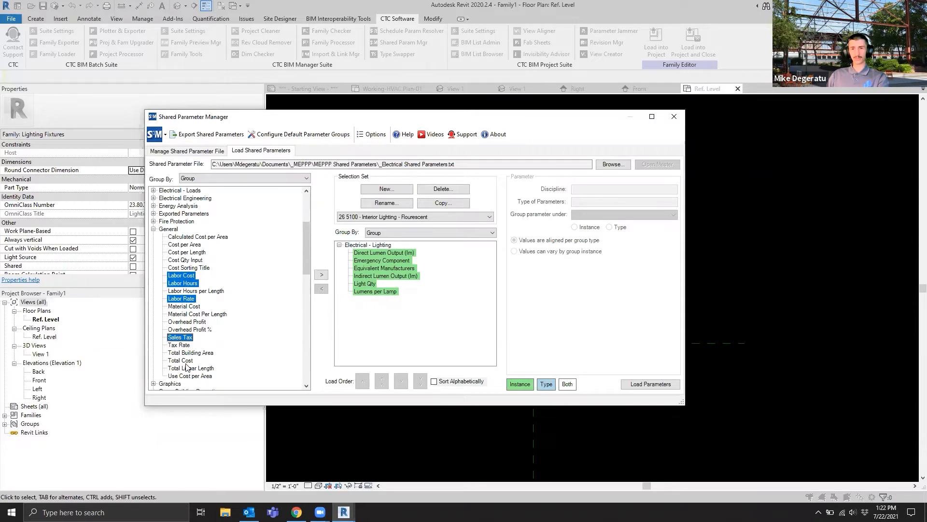
click(321, 274)
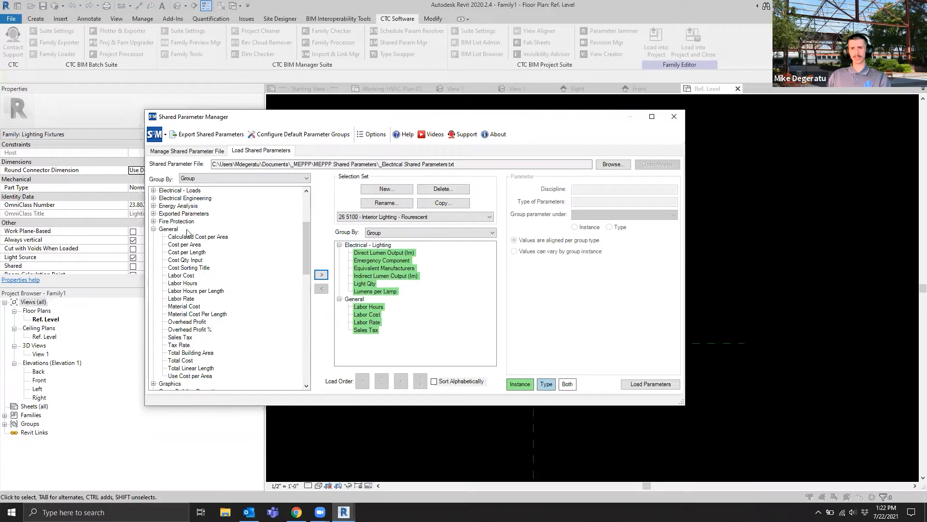
click(153, 229)
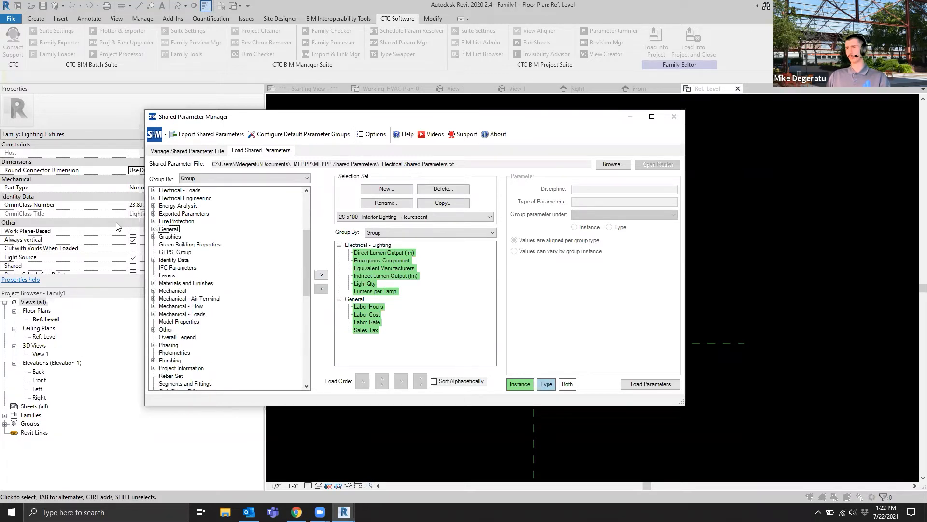
Look through the shared parameters in the Visibility group, and collapse the group.
scroll(197, 290, down, 3)
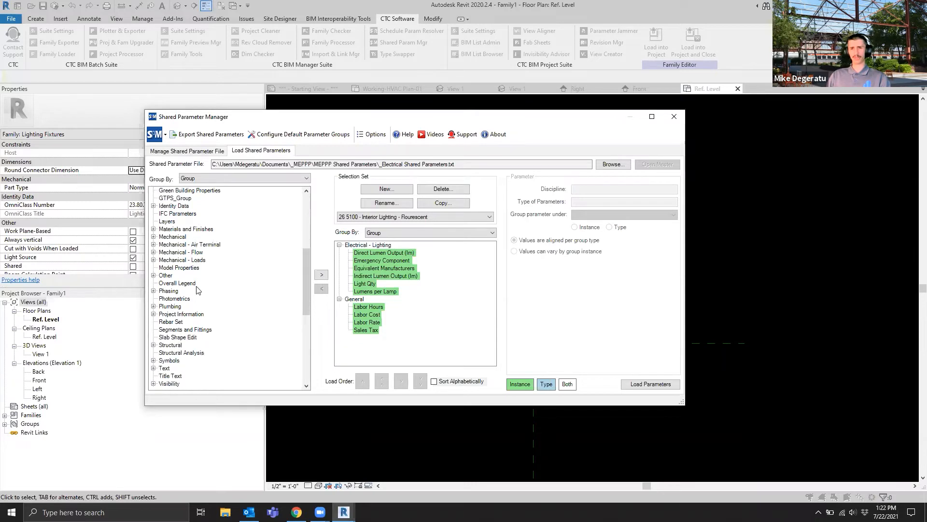
scroll(199, 289, down, 2)
click(153, 353)
scroll(226, 325, down, 8)
scroll(226, 325, down, 2)
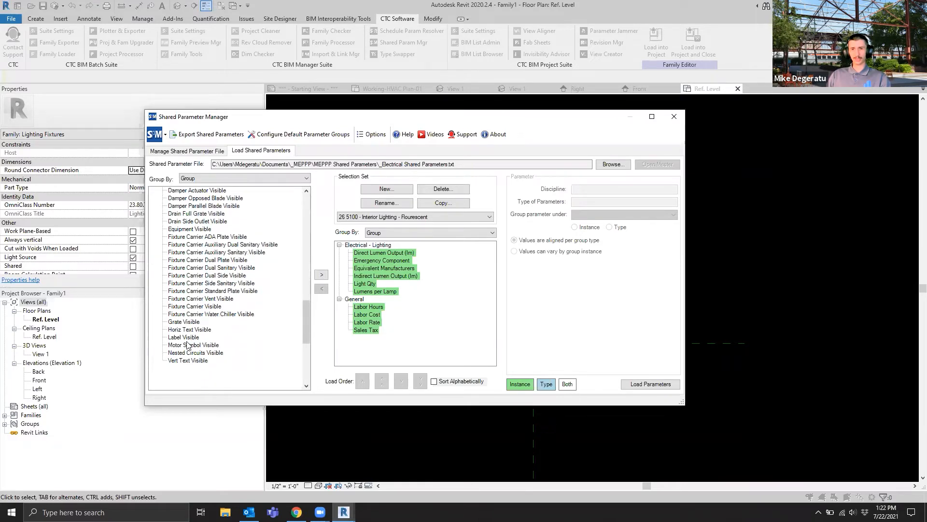
scroll(175, 338, up, 2)
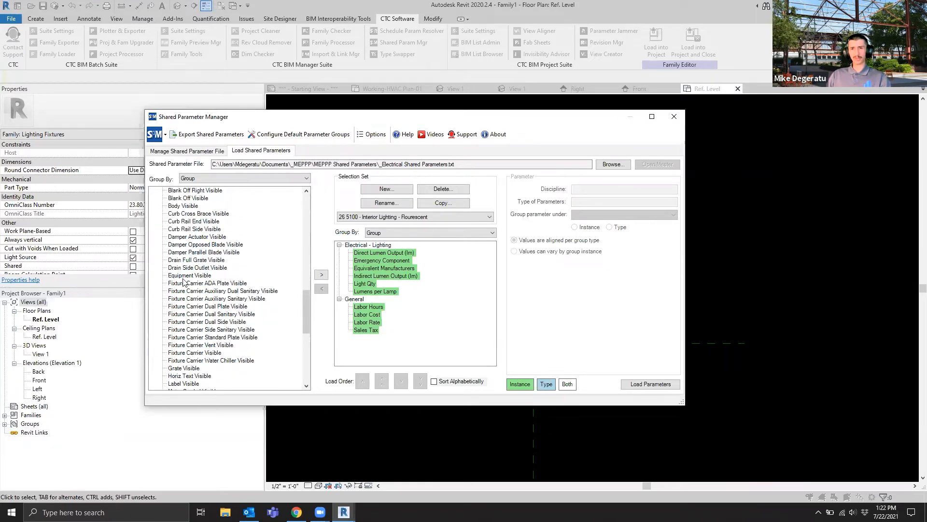
scroll(198, 235, up, 5)
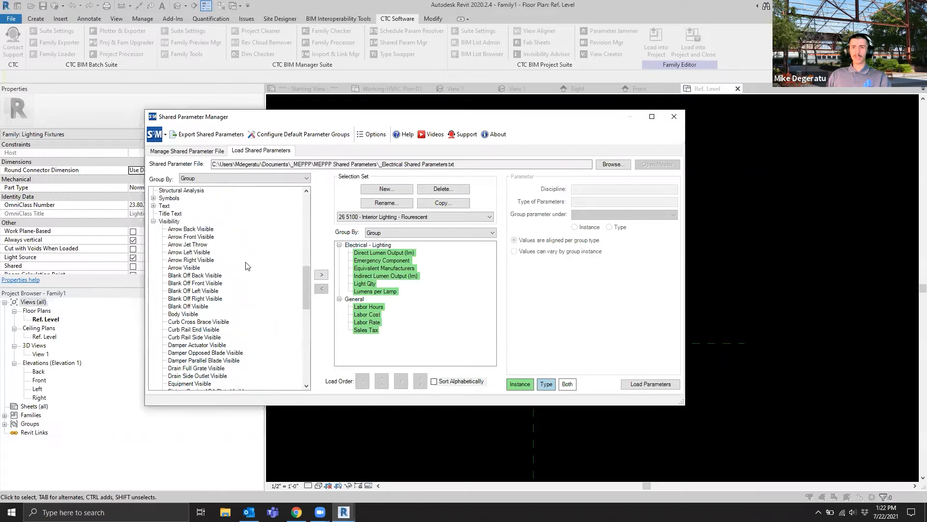
click(153, 222)
scroll(227, 261, up, 5)
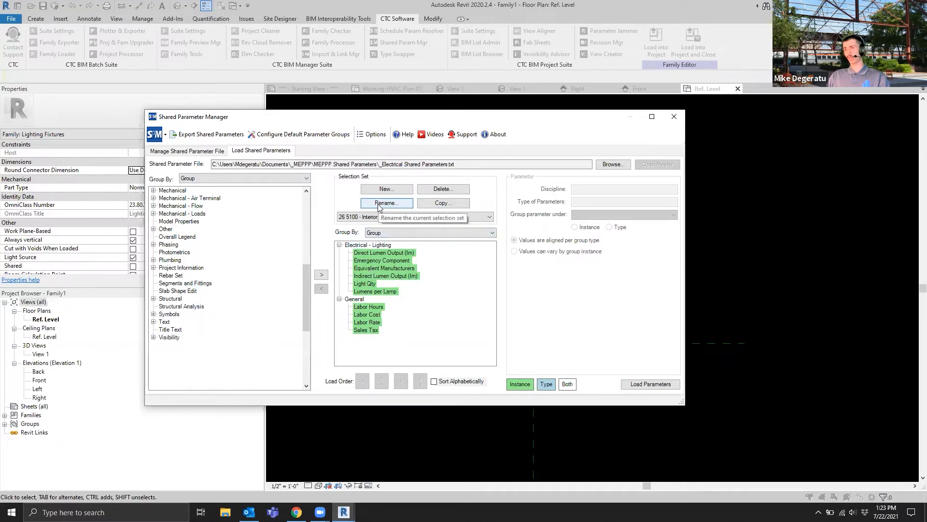
Copy the populated Flourescent selection set as 26 5100 - Interior Lighting - LED.
click(430, 204)
drag(443, 257, 502, 249)
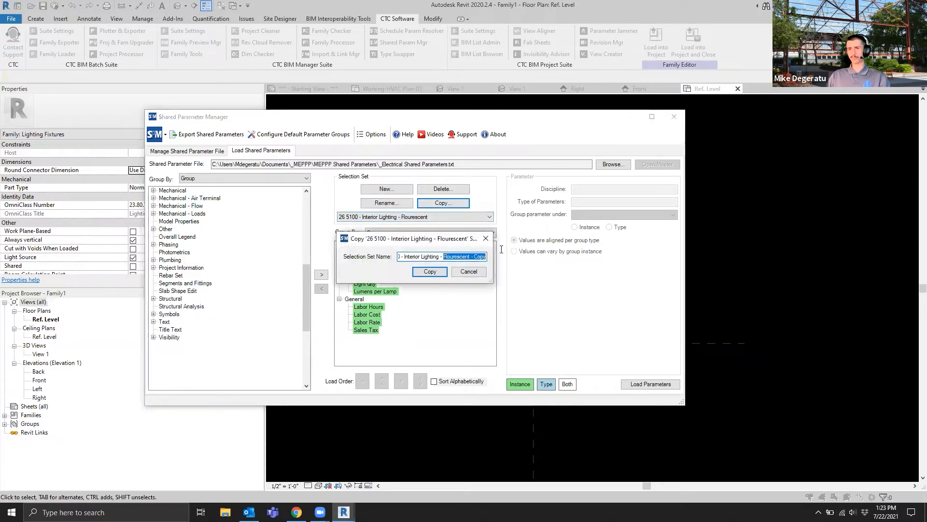
text(LED)
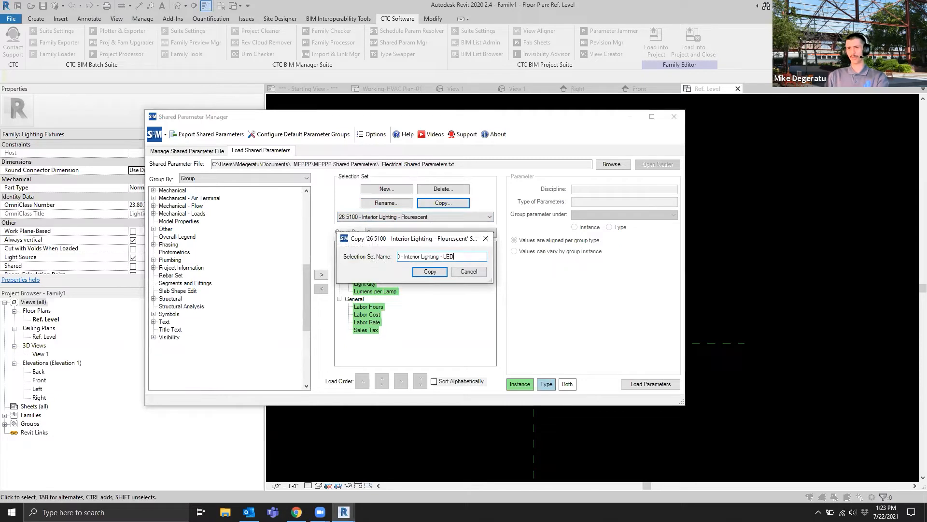
click(430, 272)
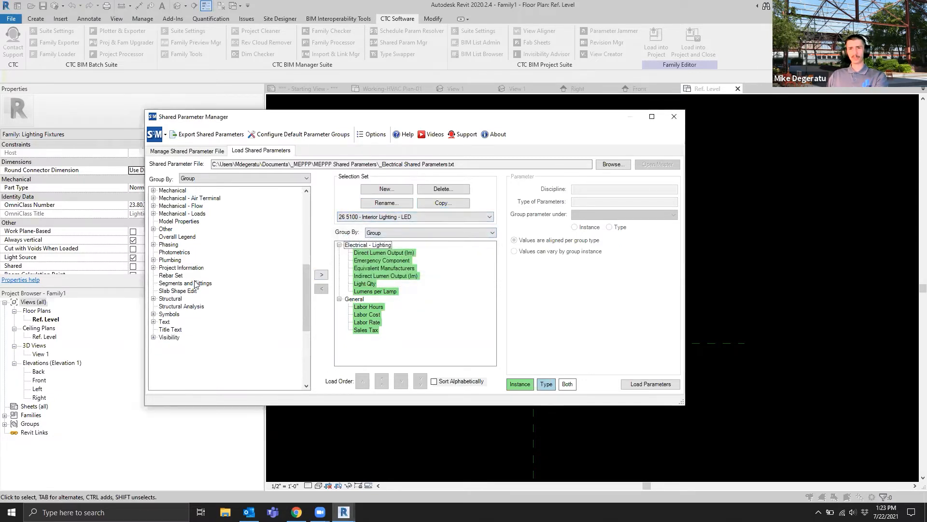
drag(305, 277, 309, 209)
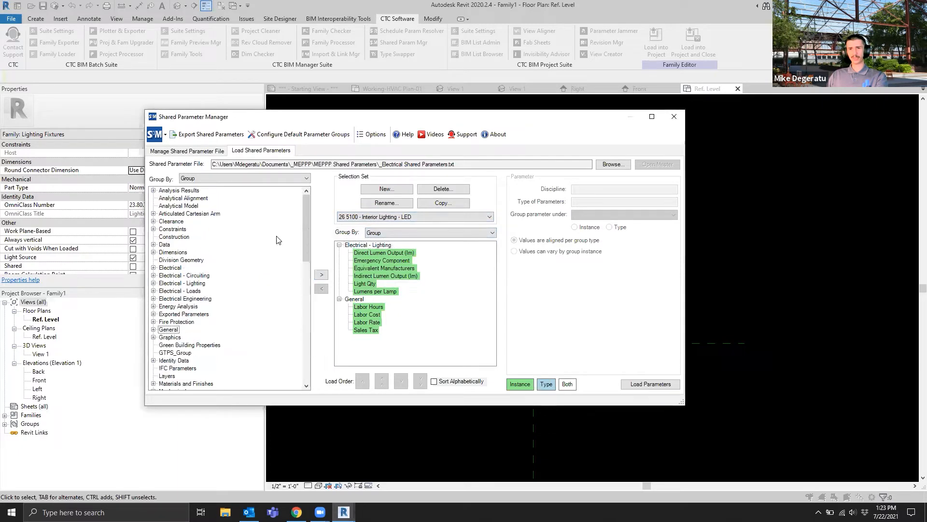
Look through the shared parameters in the Electrical - Loads, Electrical - Lighting and Electrical groups, collapsing each group.
click(153, 291)
scroll(247, 302, down, 3)
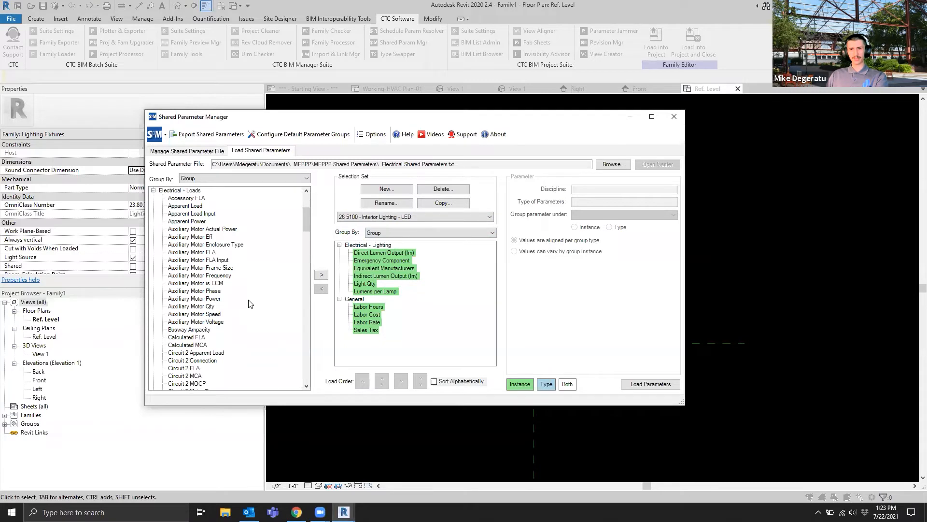
click(154, 221)
click(154, 214)
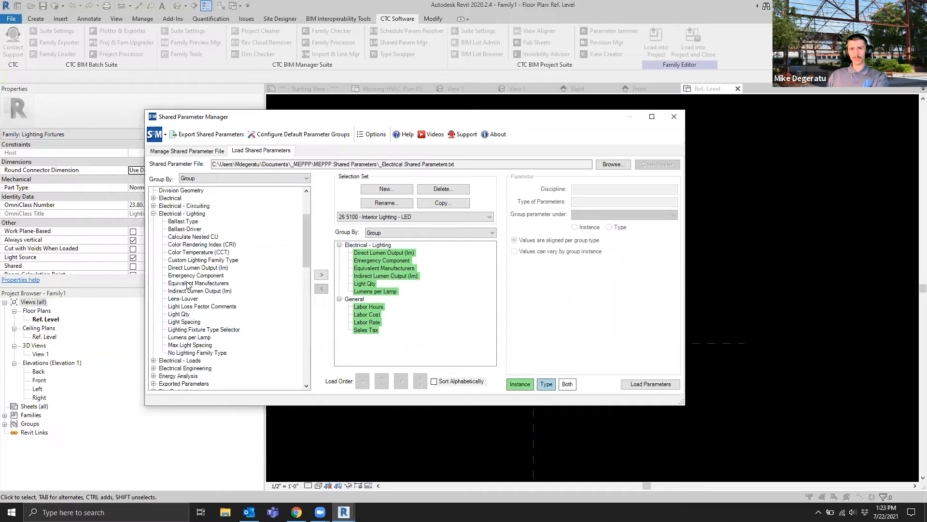
click(153, 214)
scroll(155, 234, up, 2)
click(154, 229)
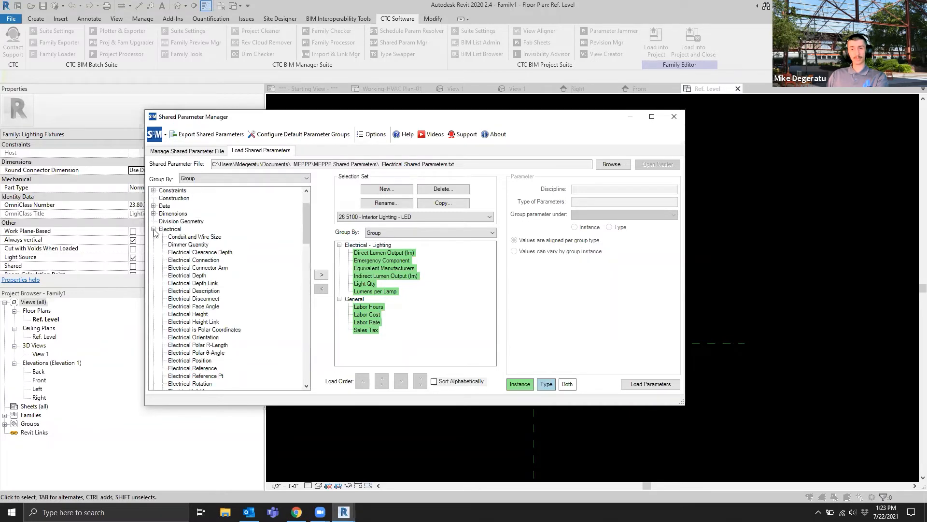
click(153, 229)
scroll(217, 270, up, 2)
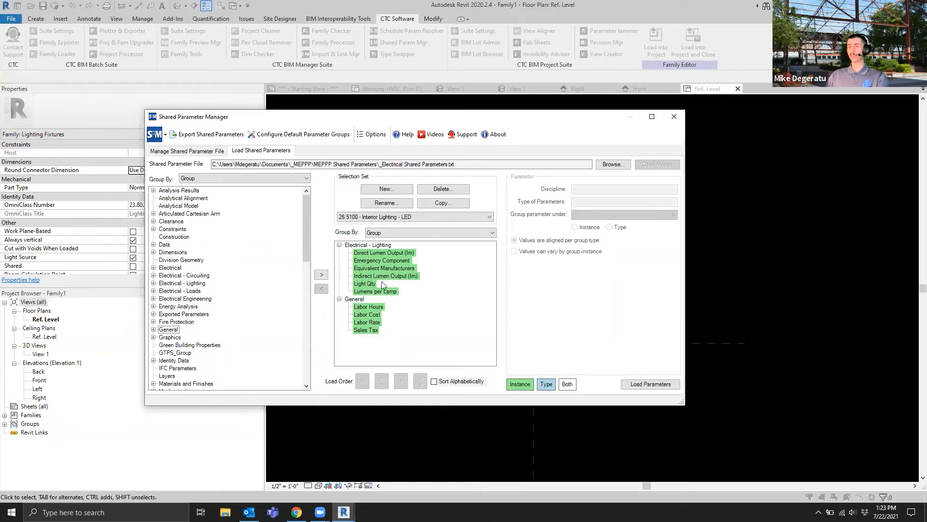
Remove Labor Hours, Labor Cost, Labor Rate and Sales Tax from the 26 5100 - Interior Lighting - LED selection set.
click(365, 337)
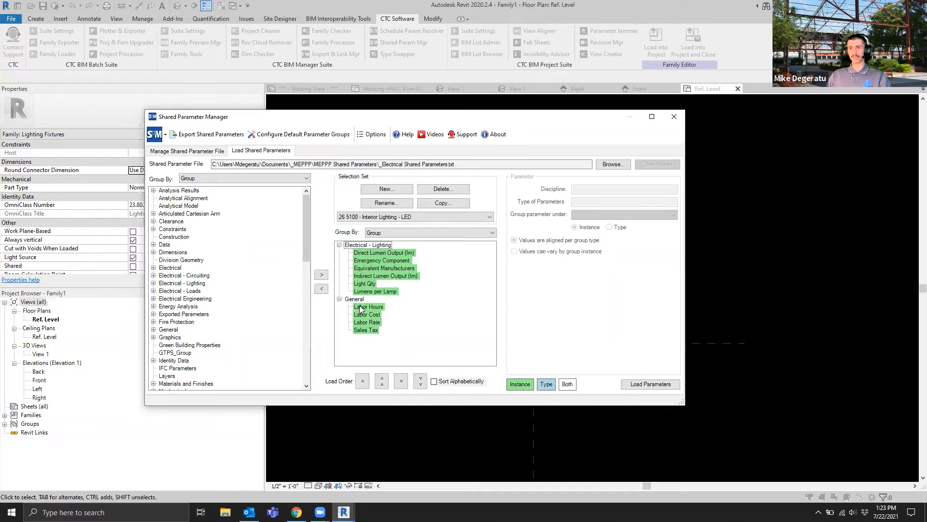
drag(360, 309, 366, 332)
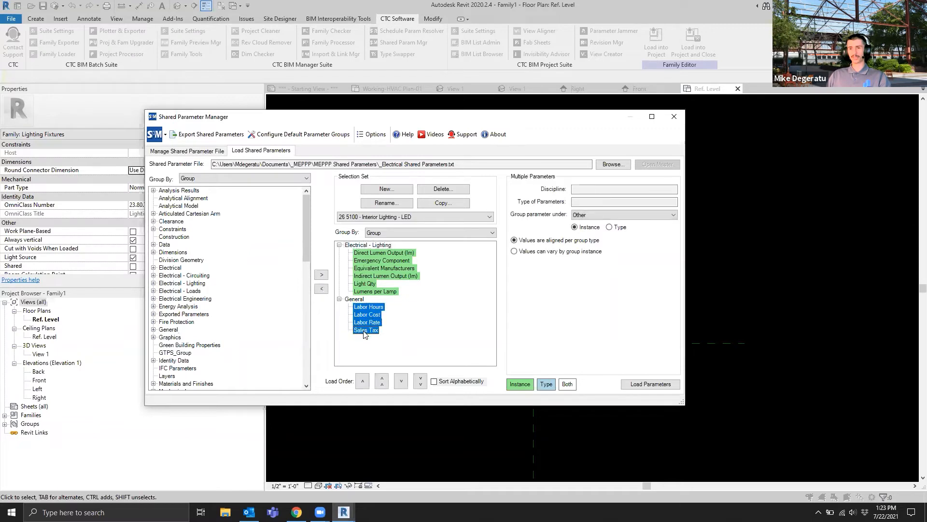
click(320, 289)
Switch to the 26 5100 - Interior Lighting - Flourescent selection set and make Sales Tax a type parameter.
click(389, 217)
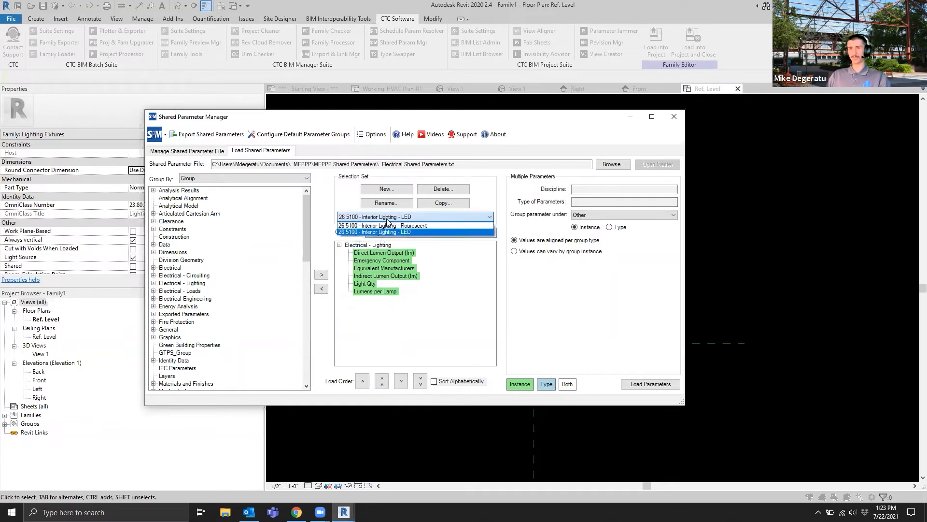
click(387, 223)
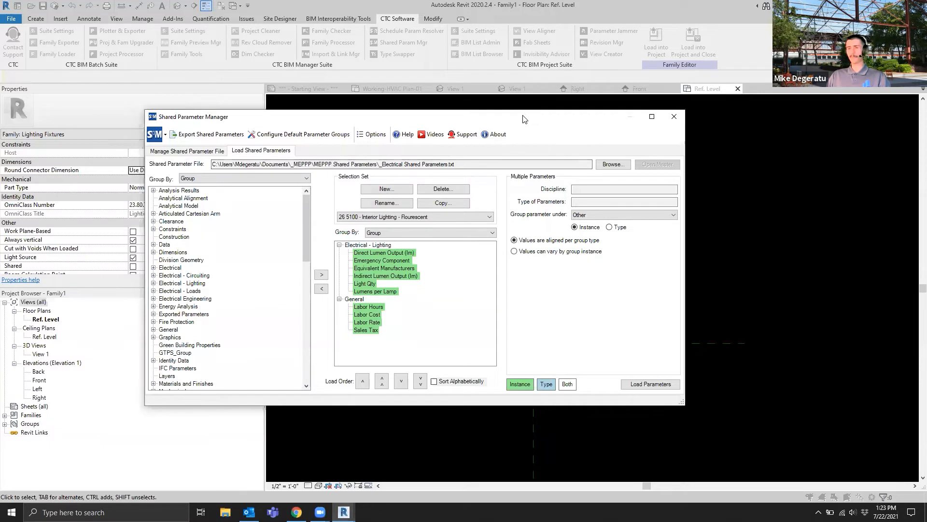
drag(525, 119, 494, 105)
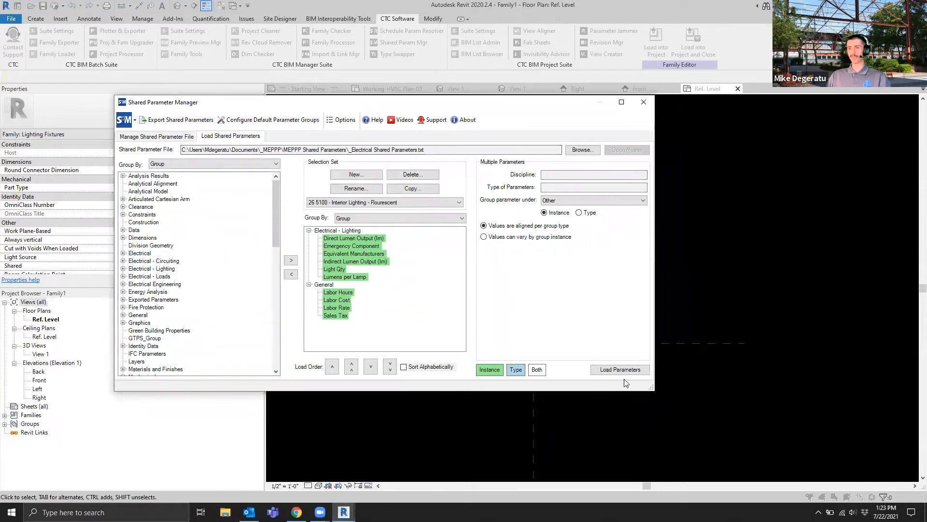
click(345, 316)
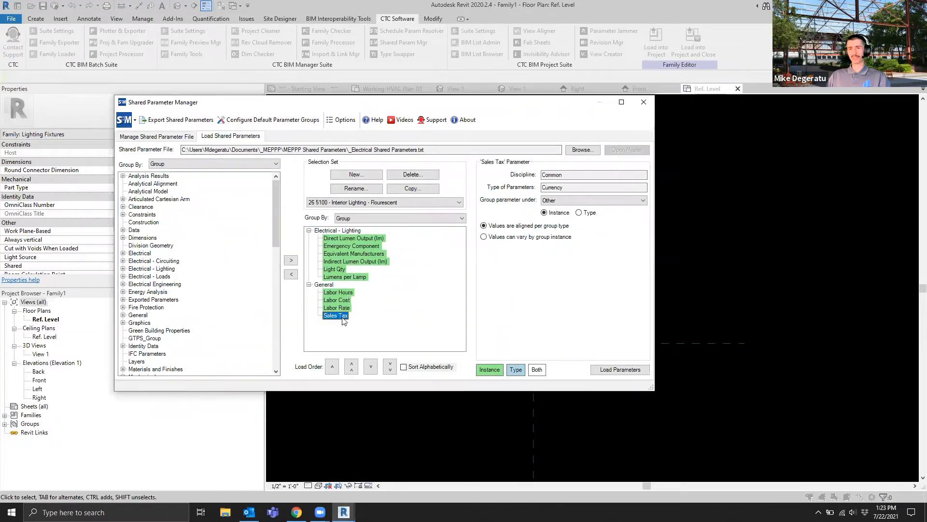
click(579, 213)
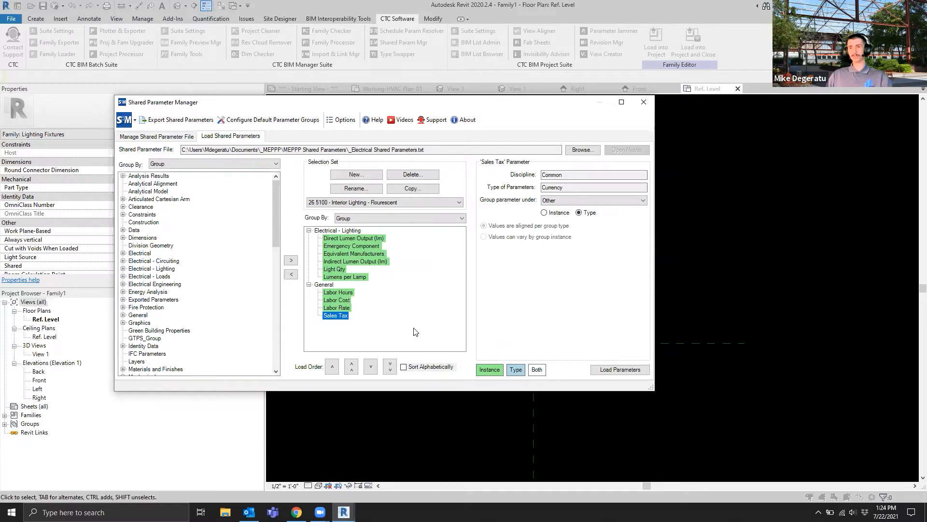
Load all parameters of the Flourescent selection set into the open family, then close the log and the Shared Parameter Manager.
click(612, 370)
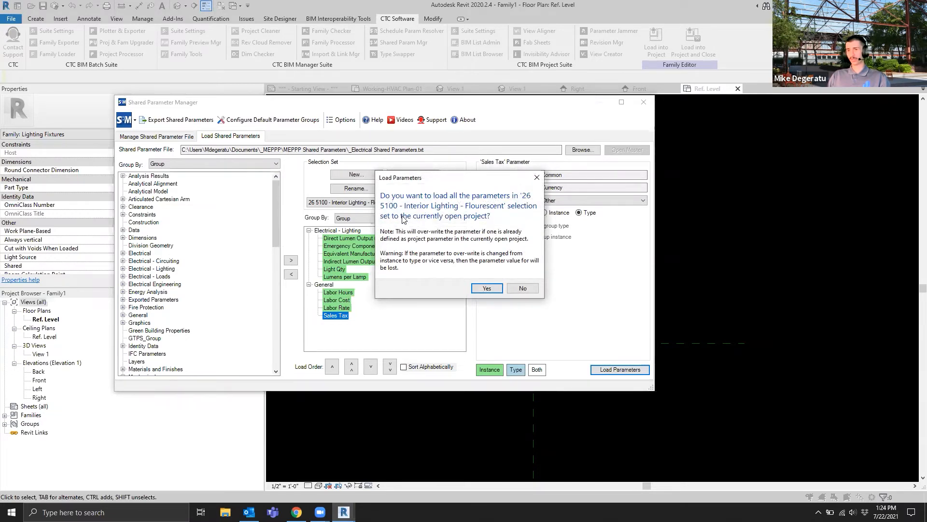
click(486, 288)
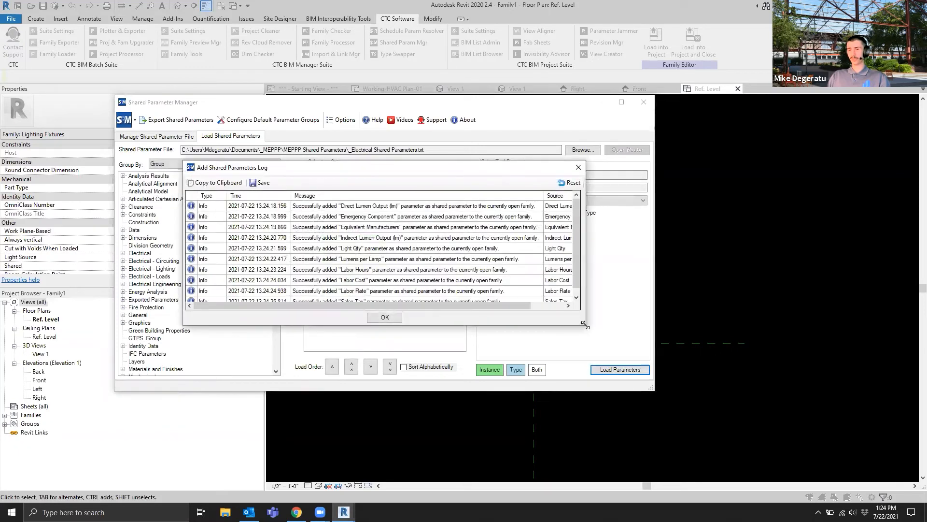
drag(584, 325, 662, 379)
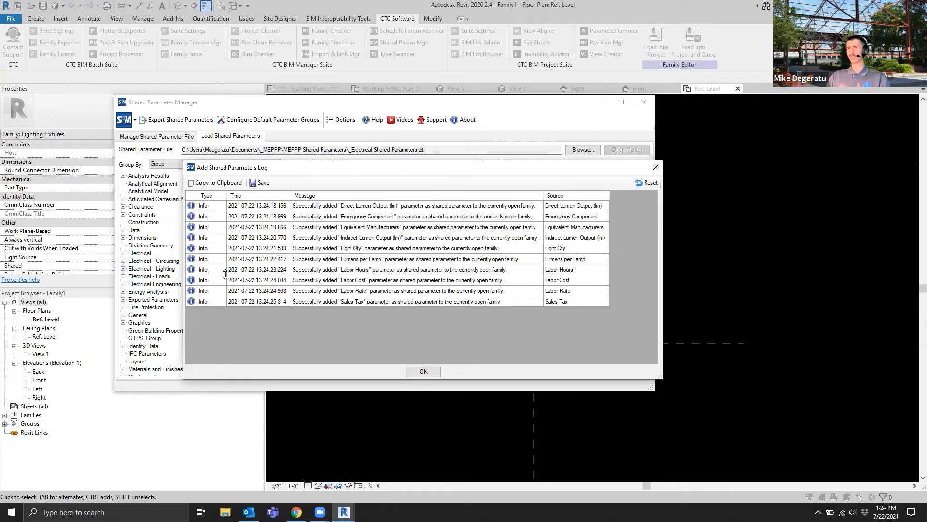
click(548, 50)
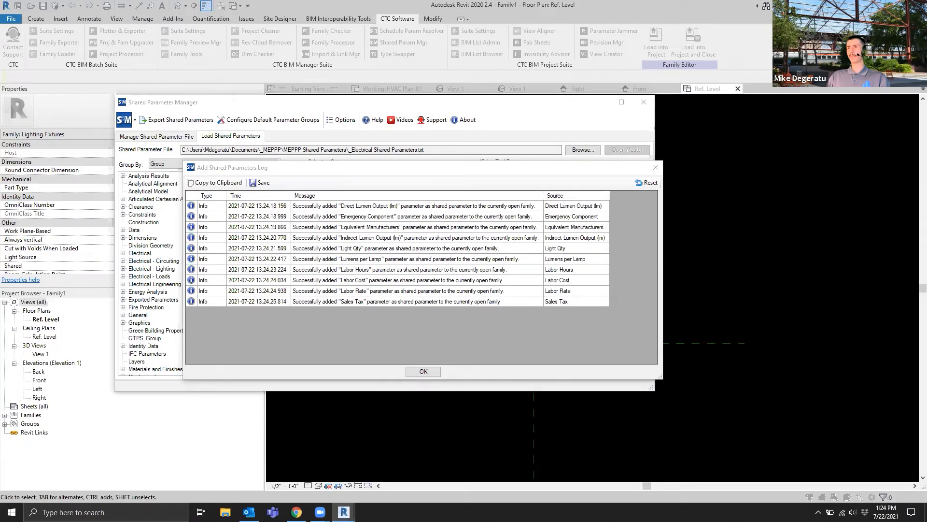
click(655, 167)
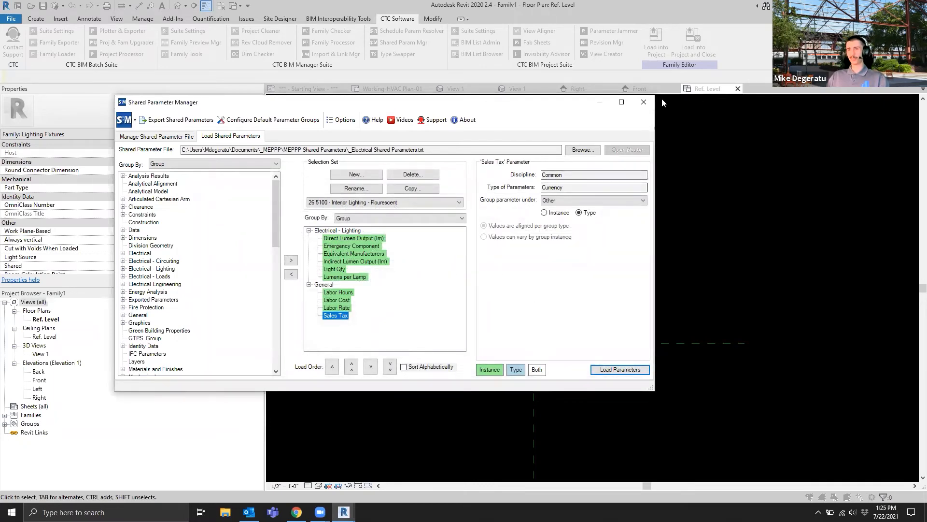
click(644, 102)
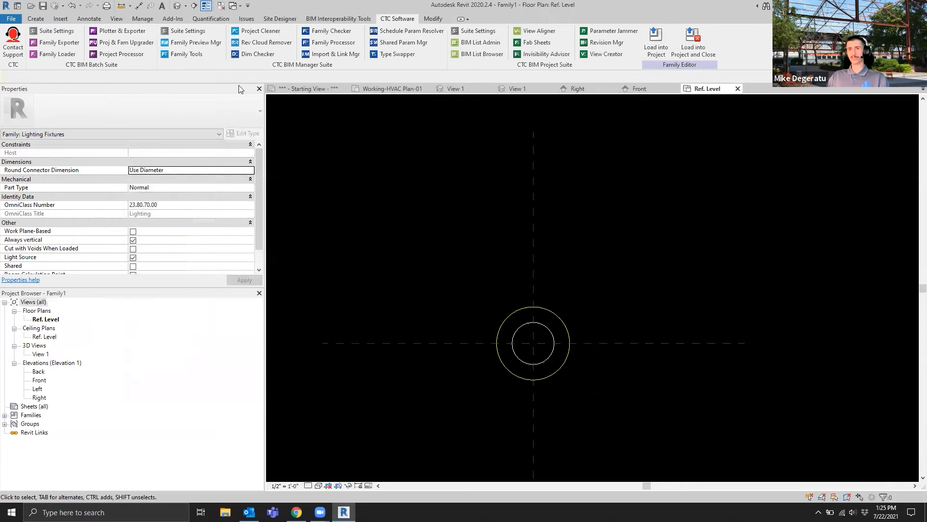
Examine the loaded shared parameters under Other in the Family Types dialog, including Direct Lumen Output (lm) and Sales Tax, and close it.
click(37, 19)
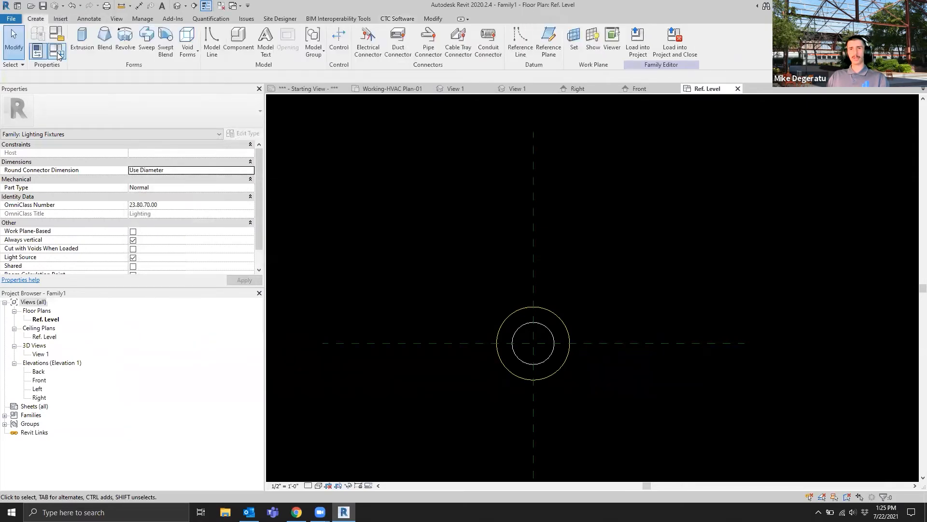
click(57, 51)
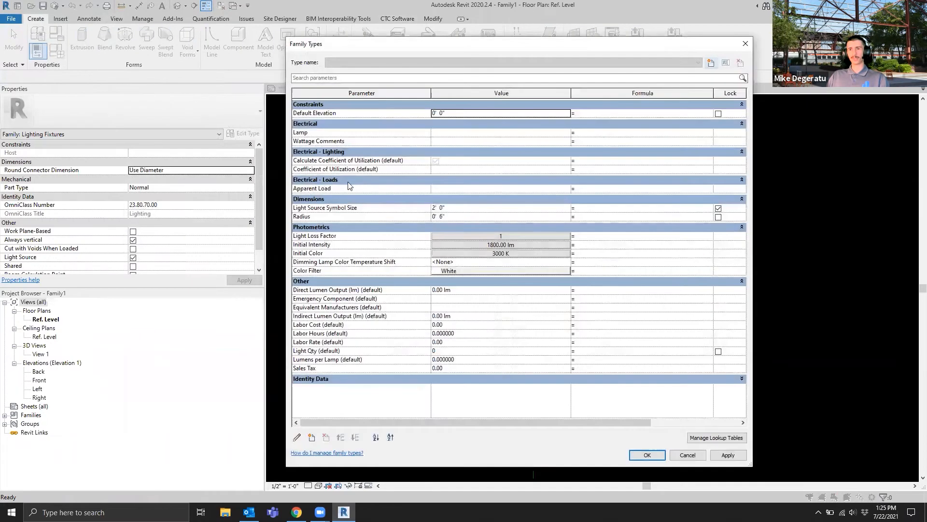
click(341, 292)
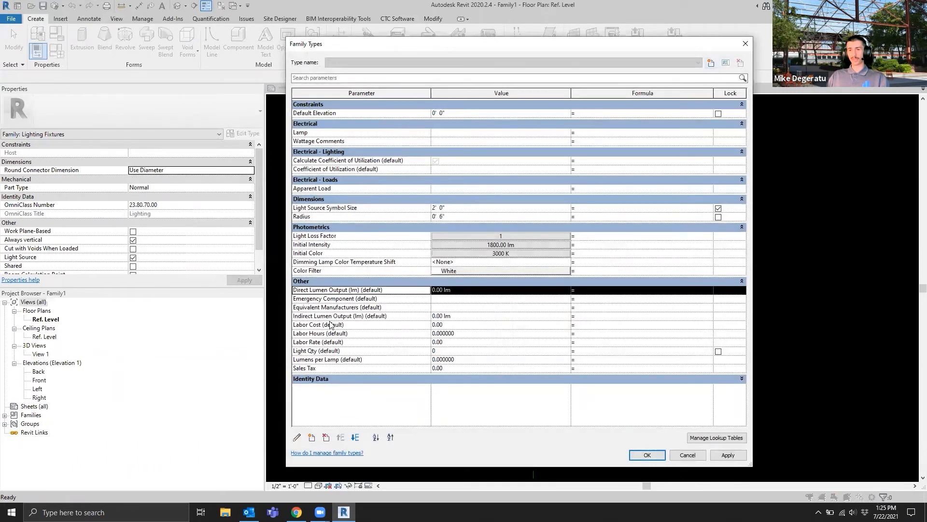
click(307, 368)
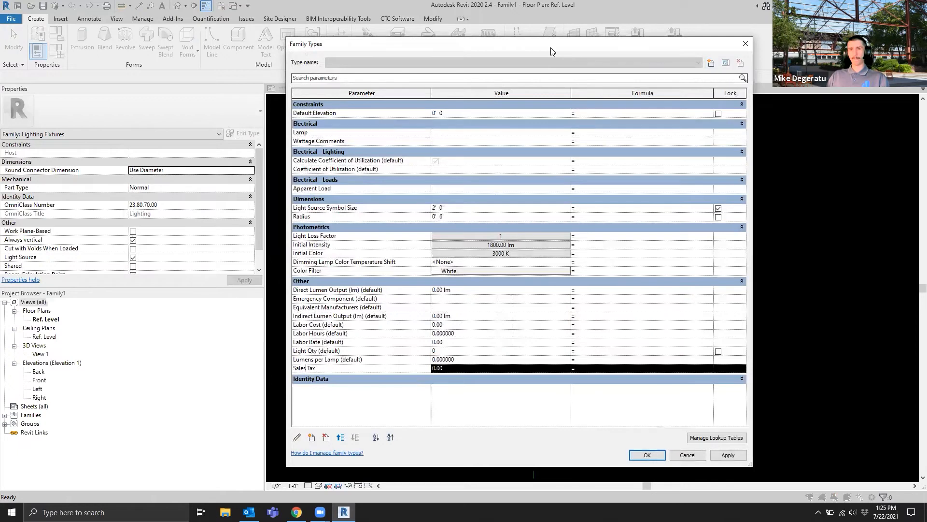
drag(551, 47, 357, 51)
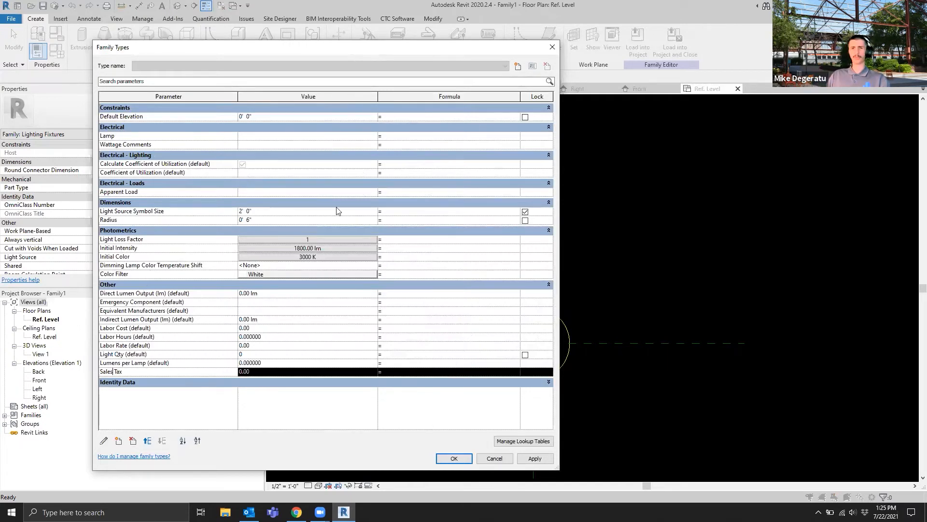
drag(338, 55, 423, 49)
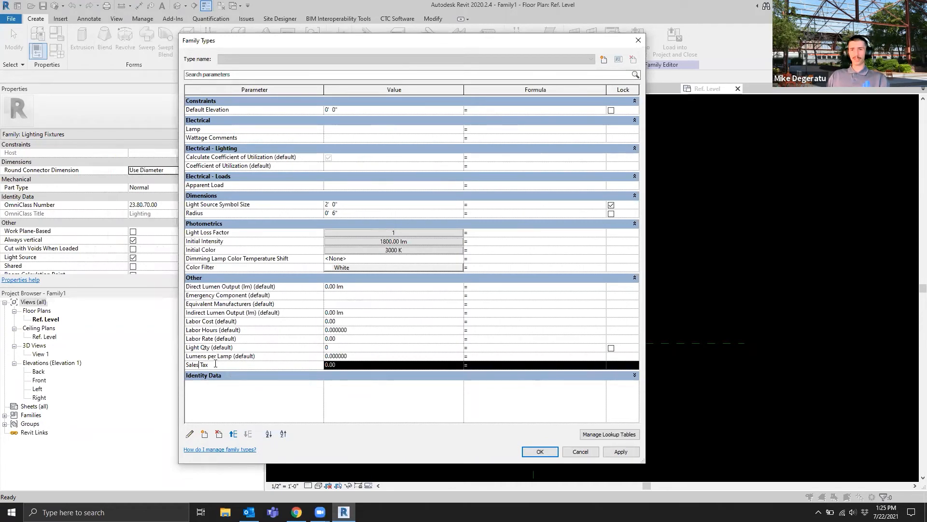
click(204, 288)
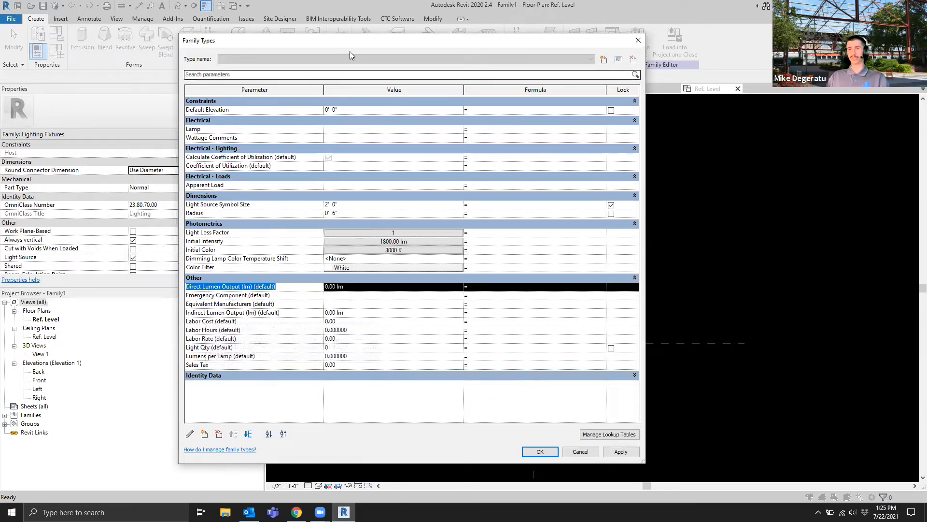
drag(353, 42, 296, 58)
click(582, 56)
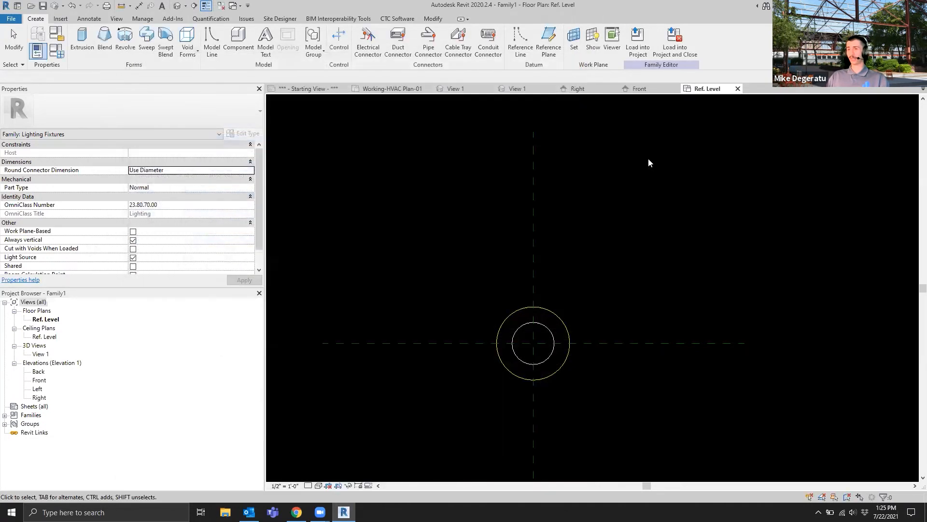
Reopen the Shared Parameter Manager and open _Electrical Shared Parameters as the file to load parameters from.
click(397, 19)
click(380, 43)
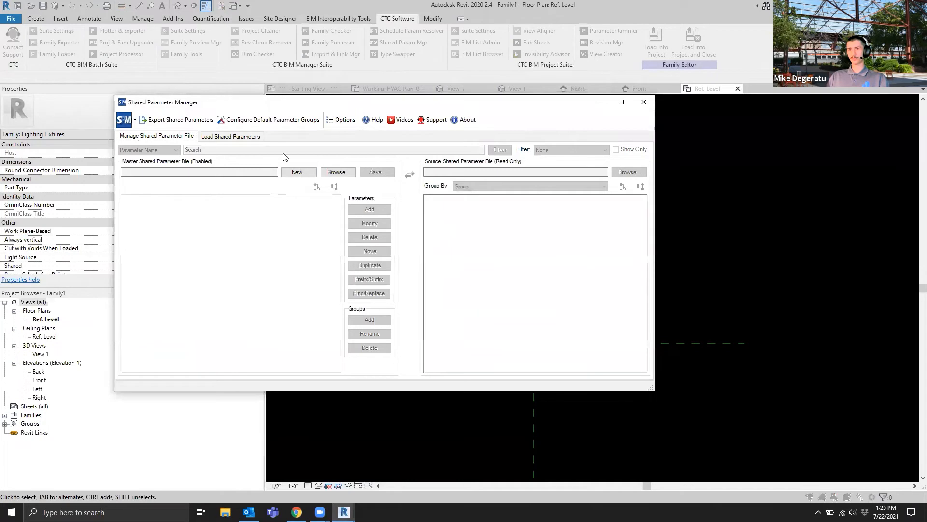
click(231, 137)
click(583, 149)
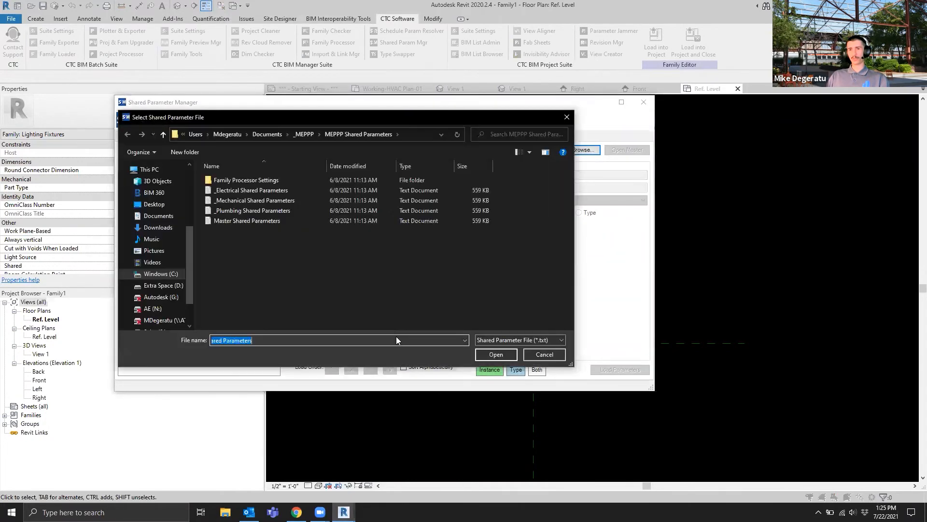
double_click(240, 192)
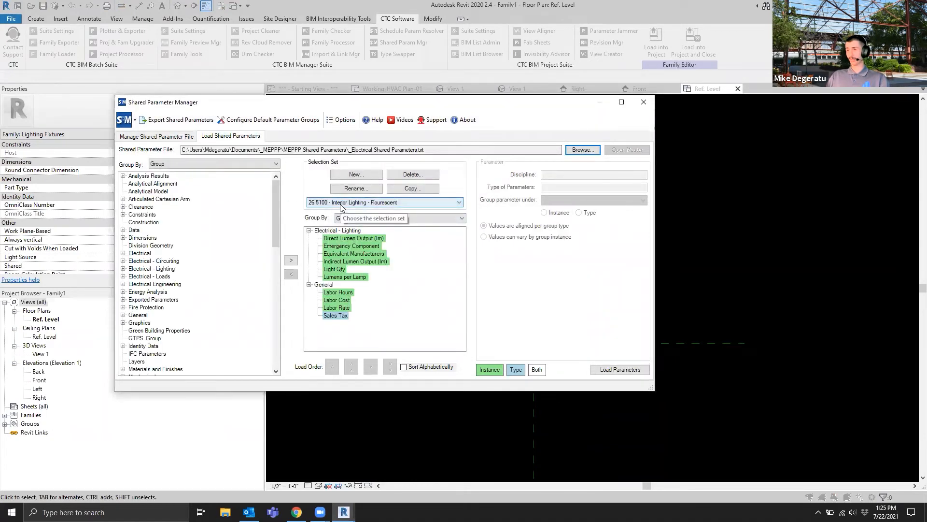
Examine the discipline, type and grouping settings of each Electrical - Lighting parameter in the Flourescent selection set.
click(355, 261)
click(349, 239)
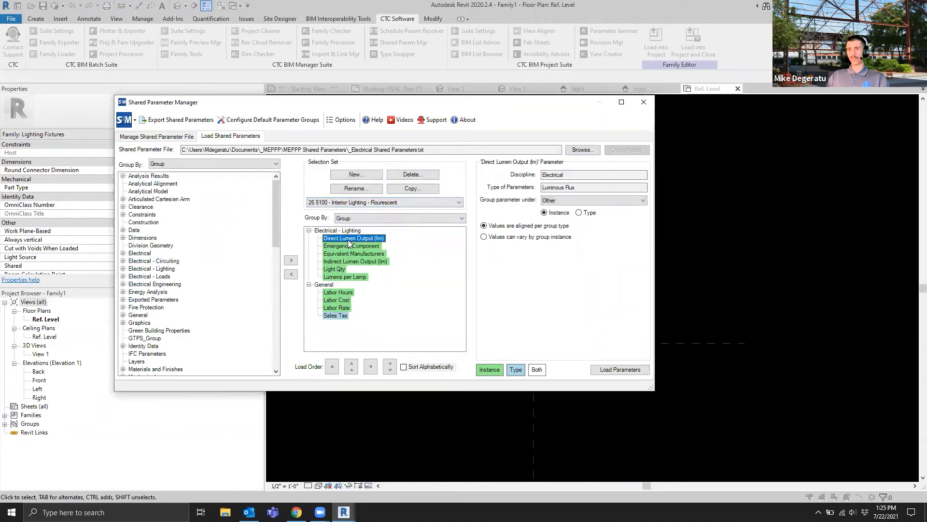
click(335, 247)
click(337, 254)
click(337, 249)
click(340, 263)
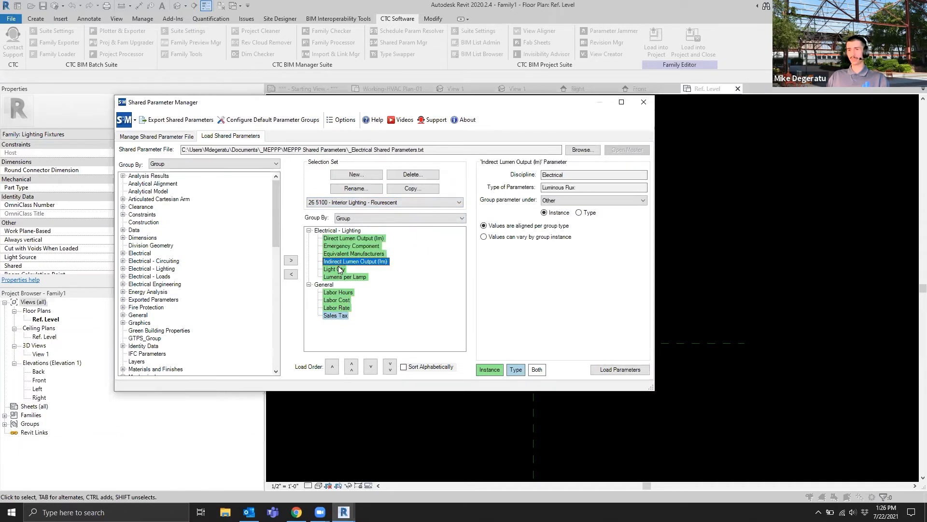
click(334, 270)
click(337, 278)
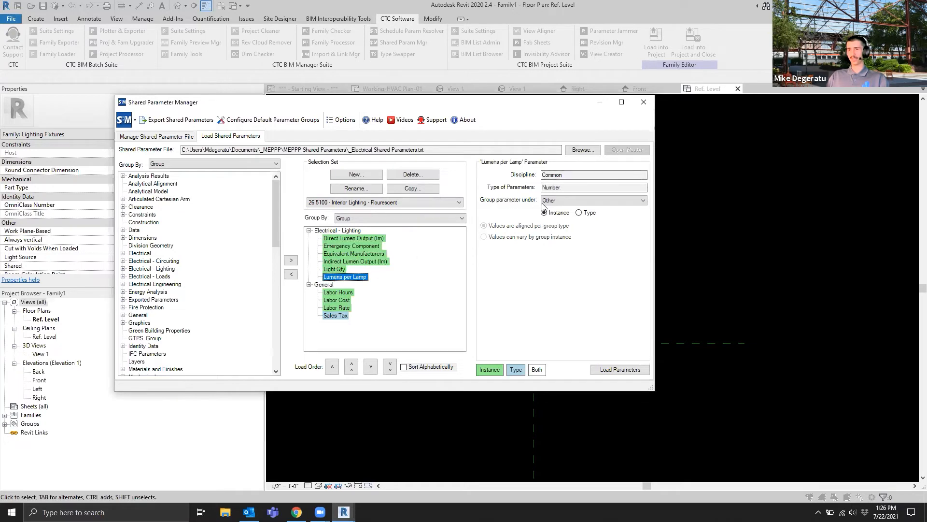
click(341, 269)
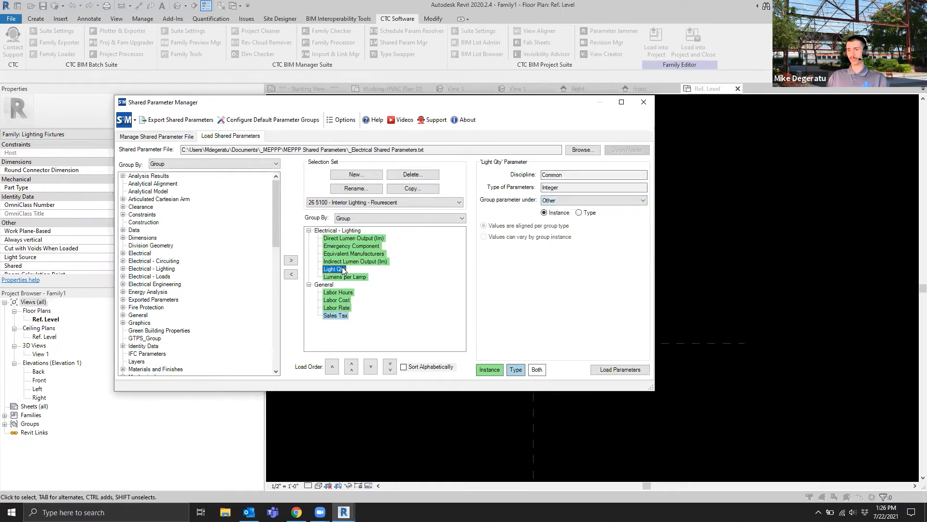
click(340, 262)
click(337, 254)
click(333, 246)
click(329, 239)
Group all six Electrical - Lighting parameters of the Flourescent selection set, Direct Lumen Output (lm) through Lumens per Lamp, under Electrical - Lighting.
drag(329, 241, 340, 278)
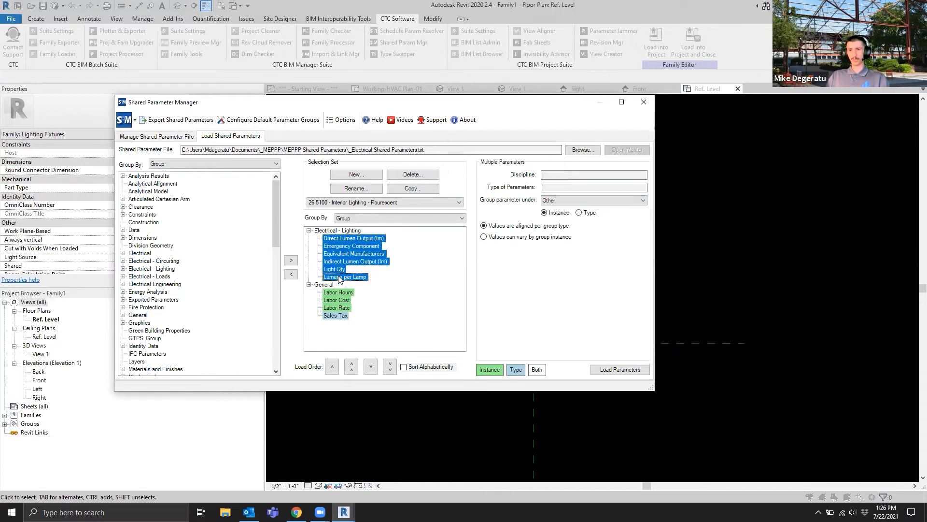
click(542, 199)
scroll(593, 278, up, 5)
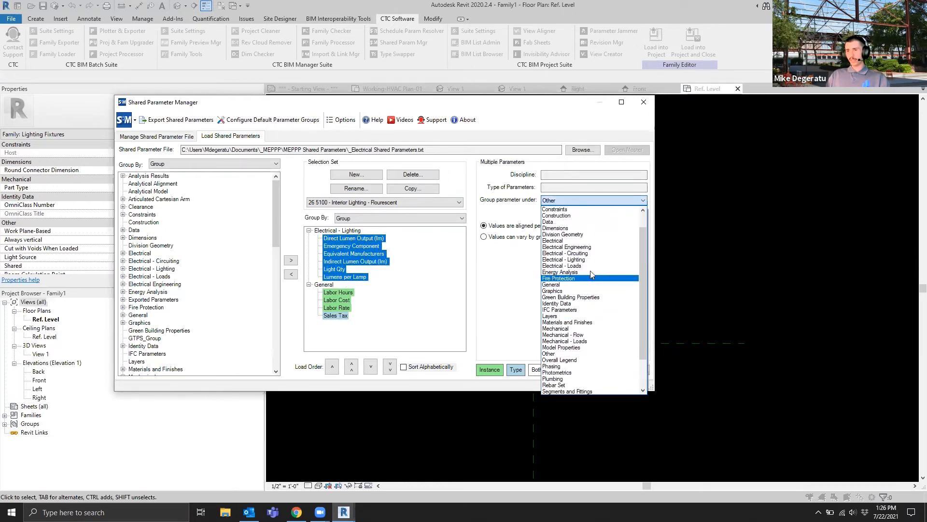
click(587, 259)
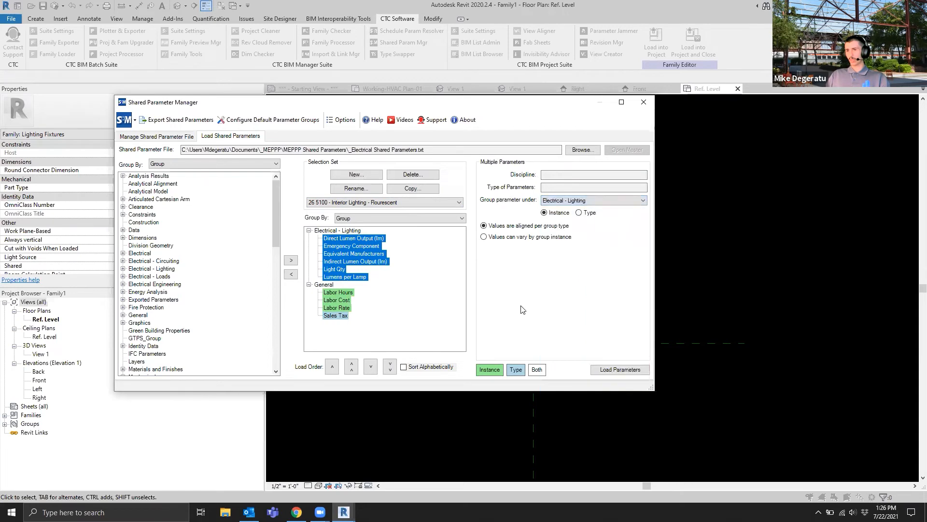
Try to load all parameters of the Flourescent selection set into the family, review the widened log, and close the Shared Parameter Manager.
click(610, 370)
click(484, 289)
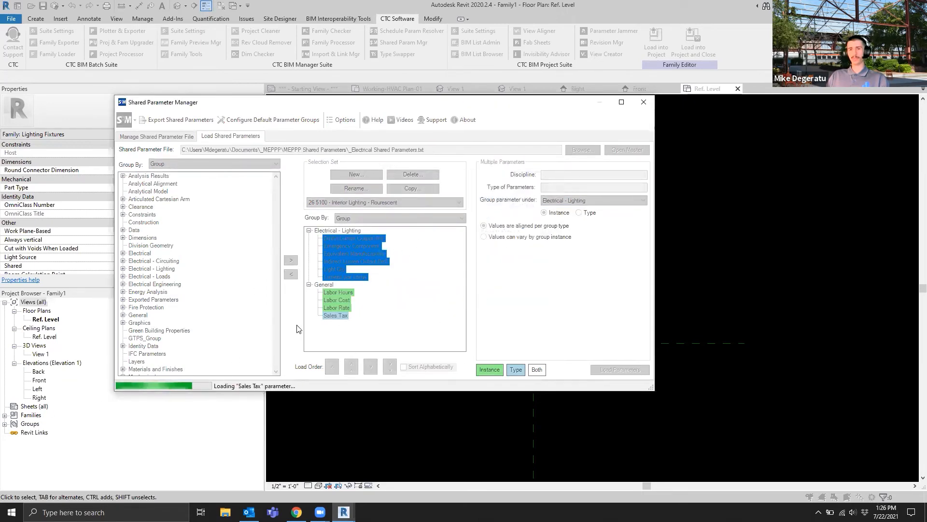
scroll(273, 250, down, 1)
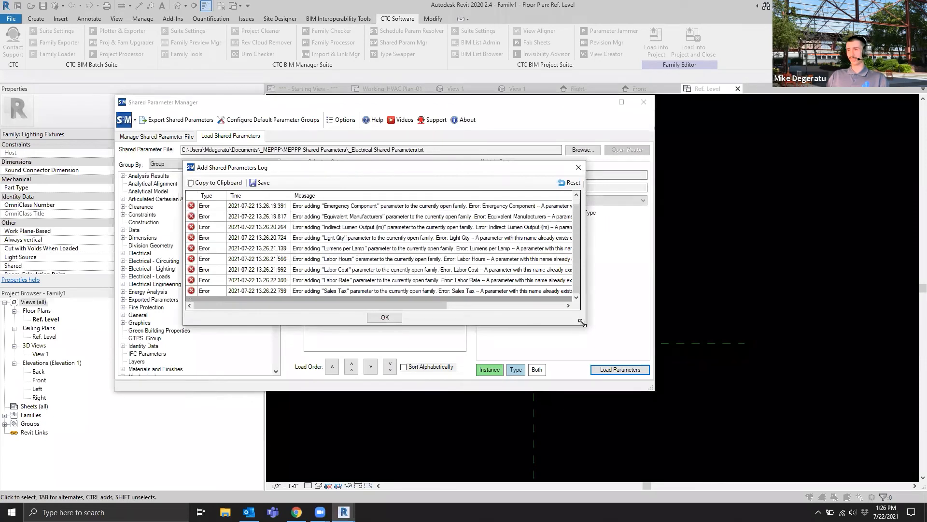
drag(582, 323, 773, 341)
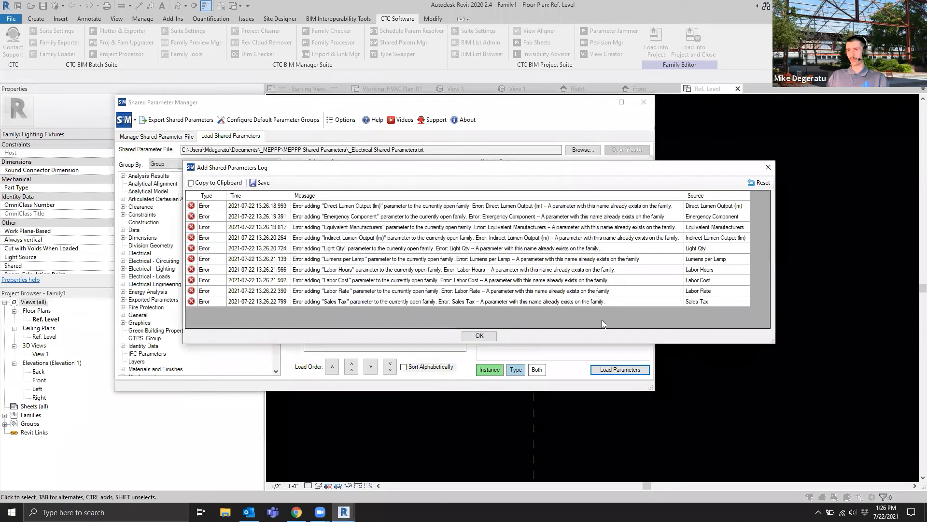
click(768, 167)
click(644, 103)
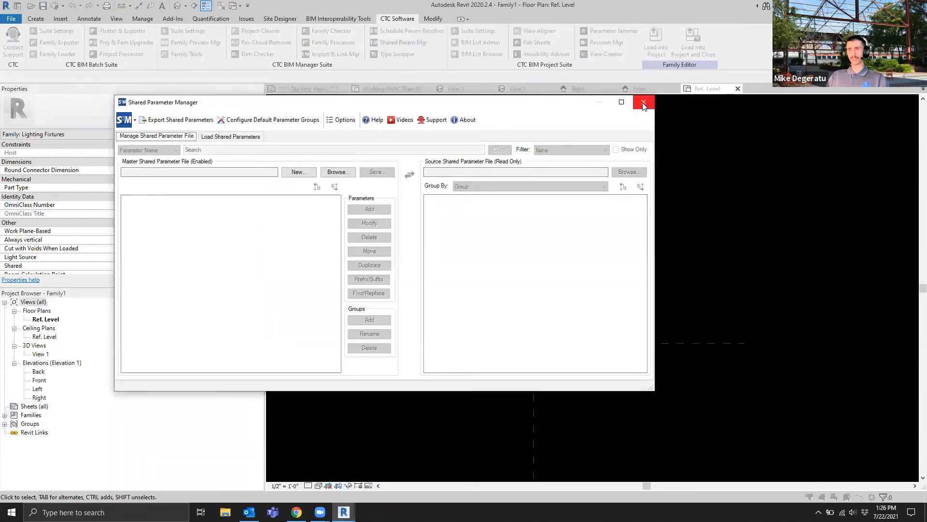
click(643, 103)
Open the Family Types dialog and delete the Direct Lumen Output (lm) and Emergency Component parameters listed under Other.
click(36, 18)
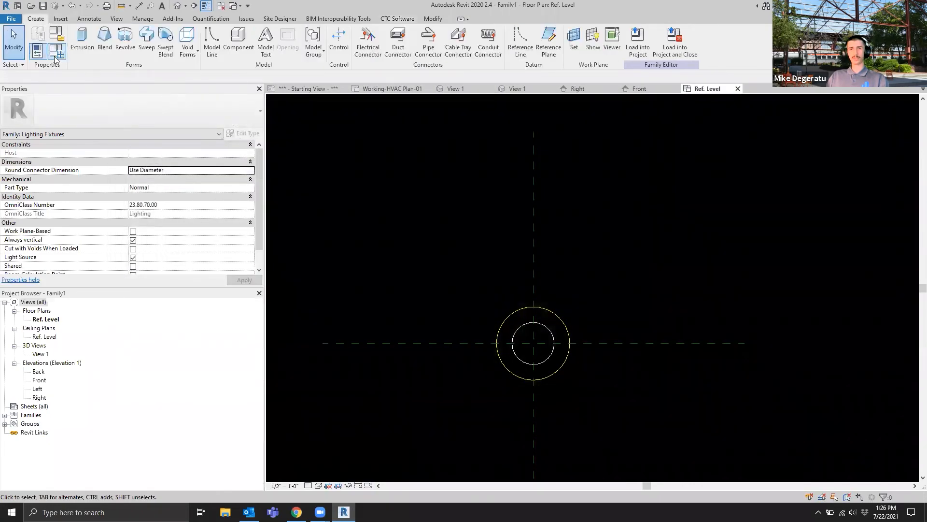
click(52, 56)
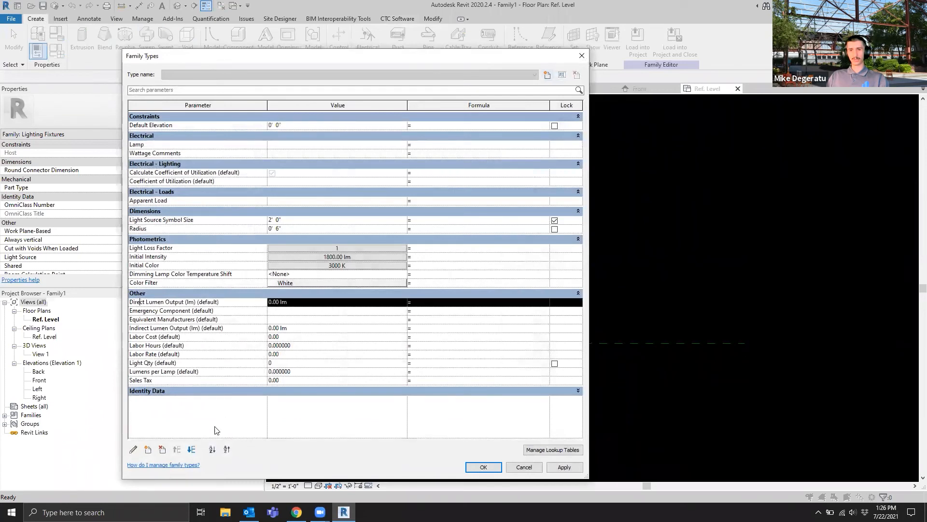
click(162, 450)
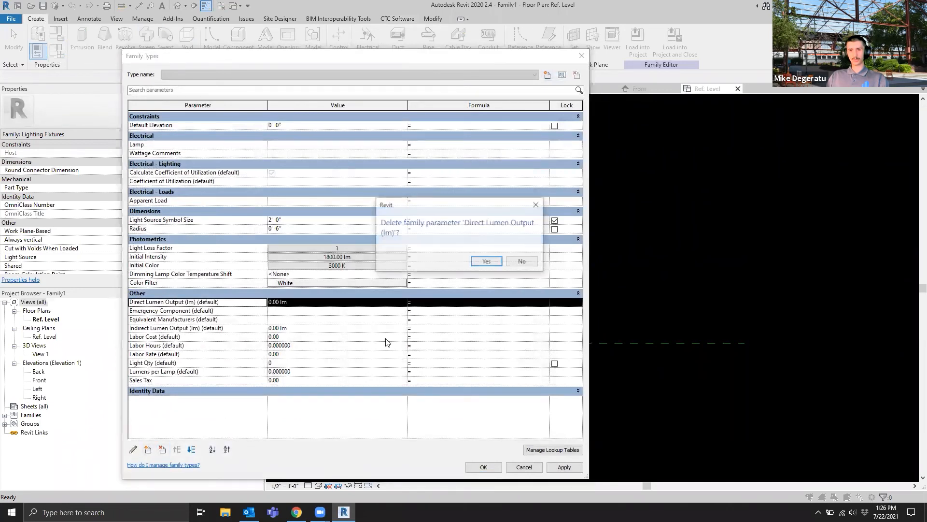
click(477, 266)
click(208, 303)
click(159, 450)
key(Return)
Delete the Equivalent Manufacturers, Indirect Lumen Output (lm) and Lumens per Lamp parameters under Other, and accept the Family Types changes.
click(174, 302)
click(163, 449)
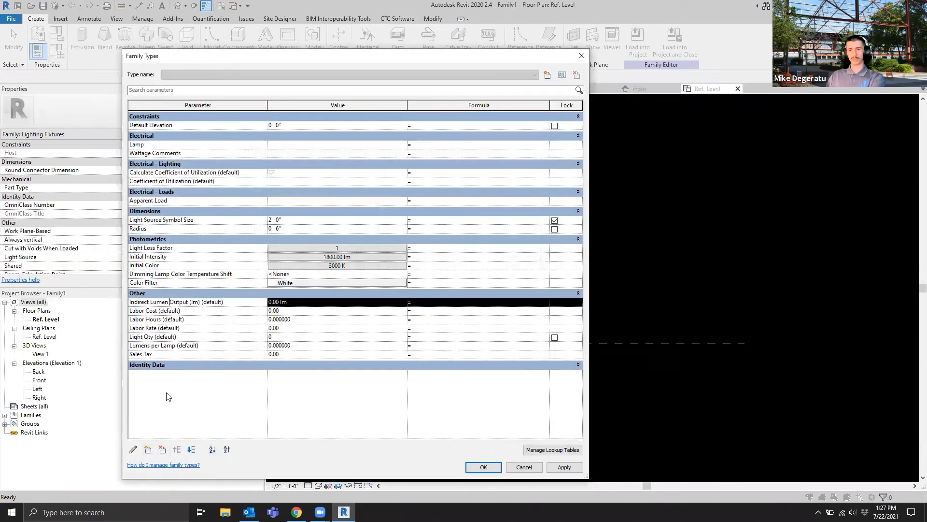
click(162, 449)
click(176, 339)
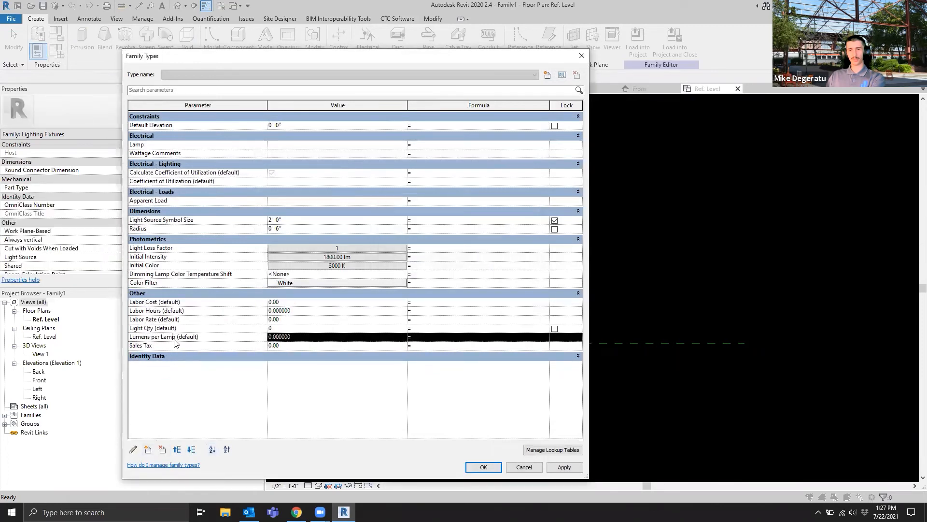
click(162, 449)
key(Return)
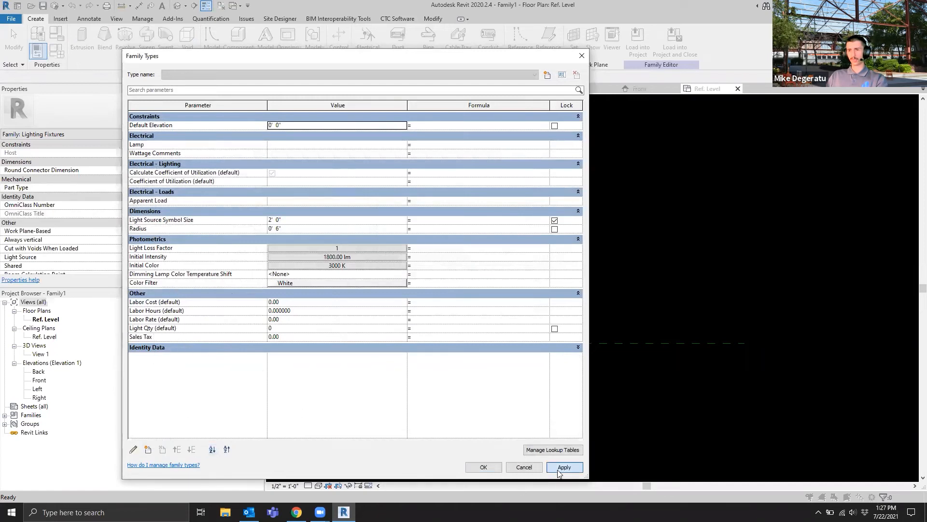
click(484, 467)
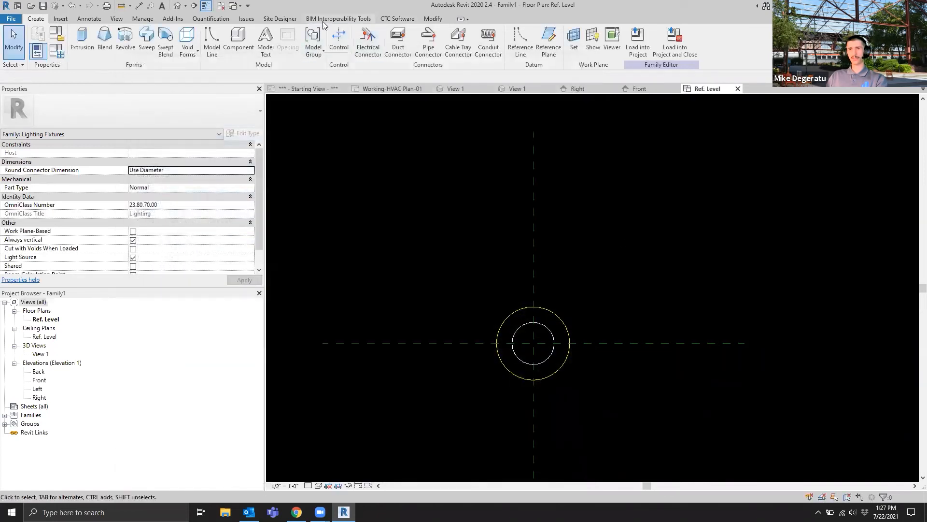
Reopen the Shared Parameter Manager and choose _Electrical Shared Parameters as the file for loading shared parameters.
click(391, 18)
click(380, 45)
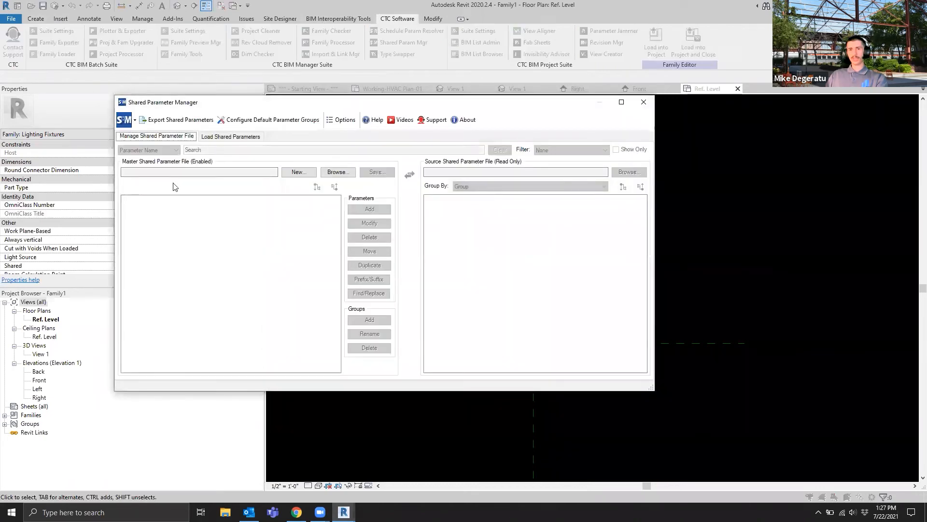
click(231, 136)
click(583, 149)
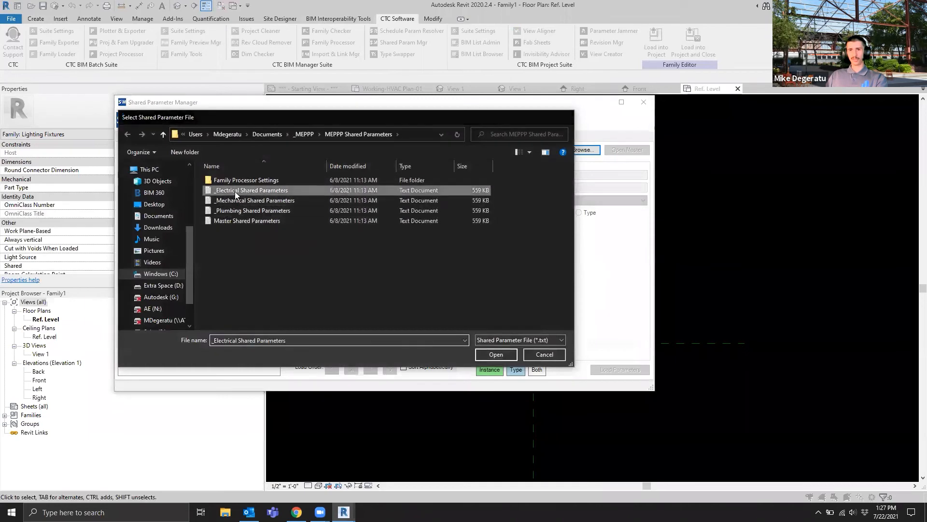
double_click(234, 191)
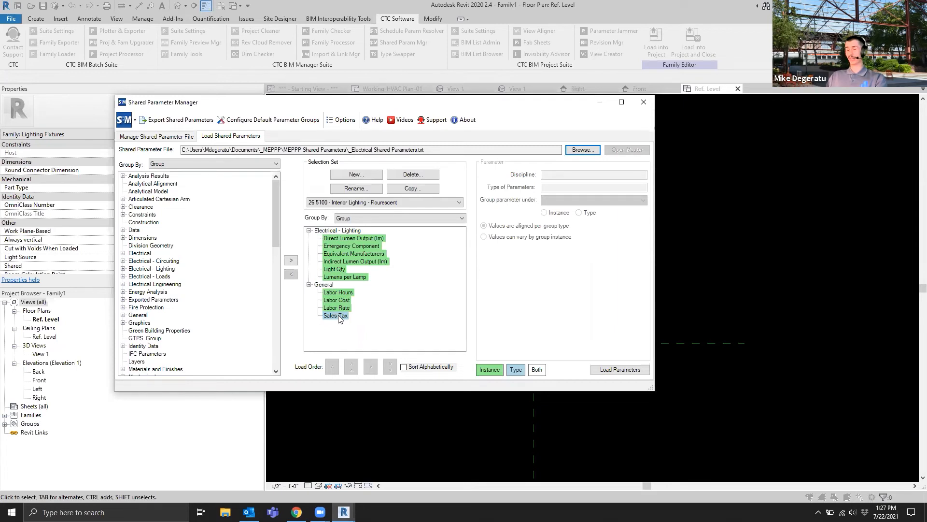
Load the 26 5100 - Interior Lighting - Flourescent selection set into the open family, review the log, and close the Shared Parameter Manager.
click(623, 370)
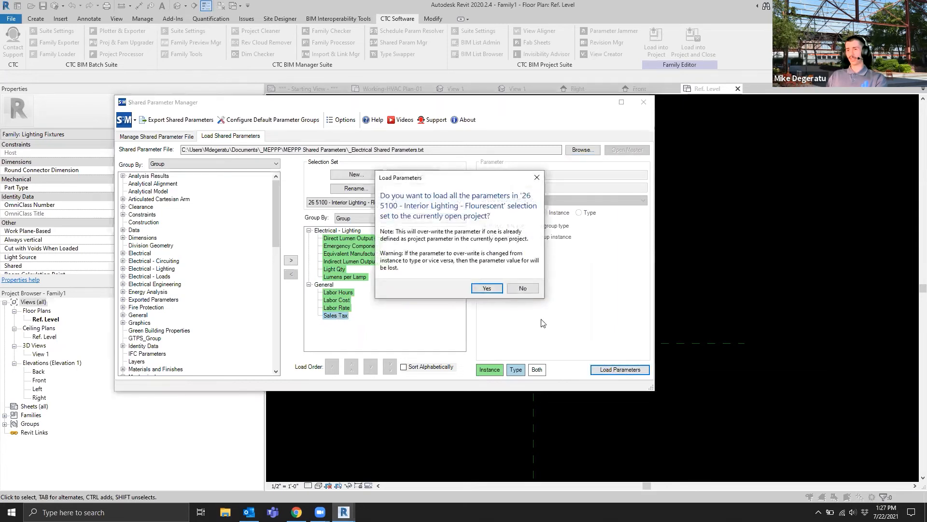
click(492, 292)
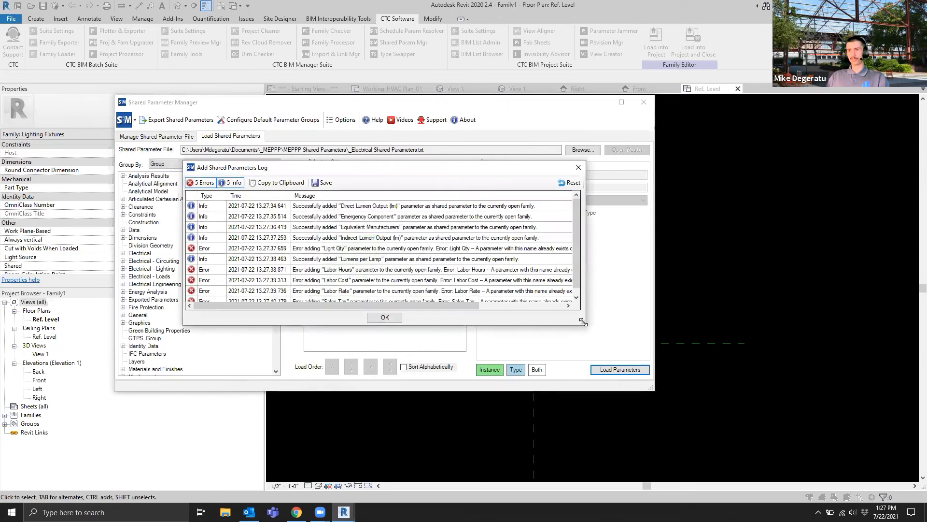
drag(583, 321, 684, 396)
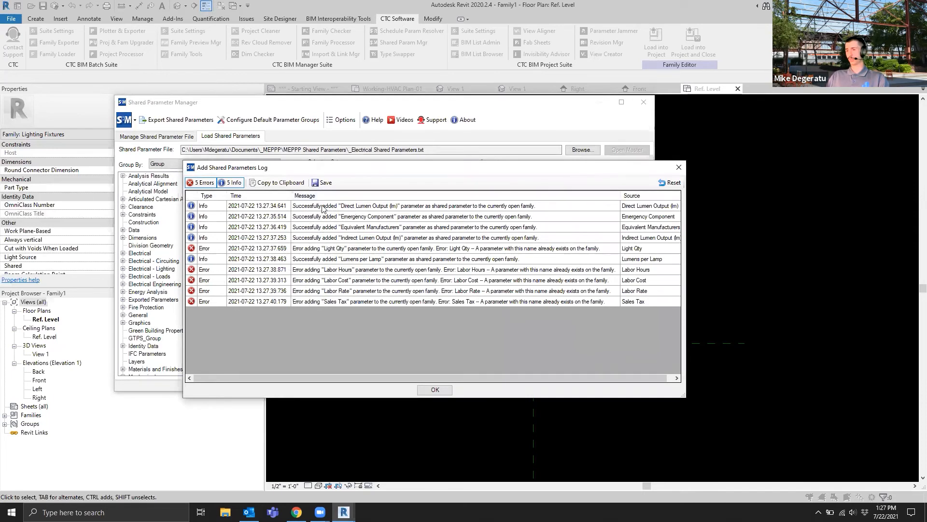
click(435, 390)
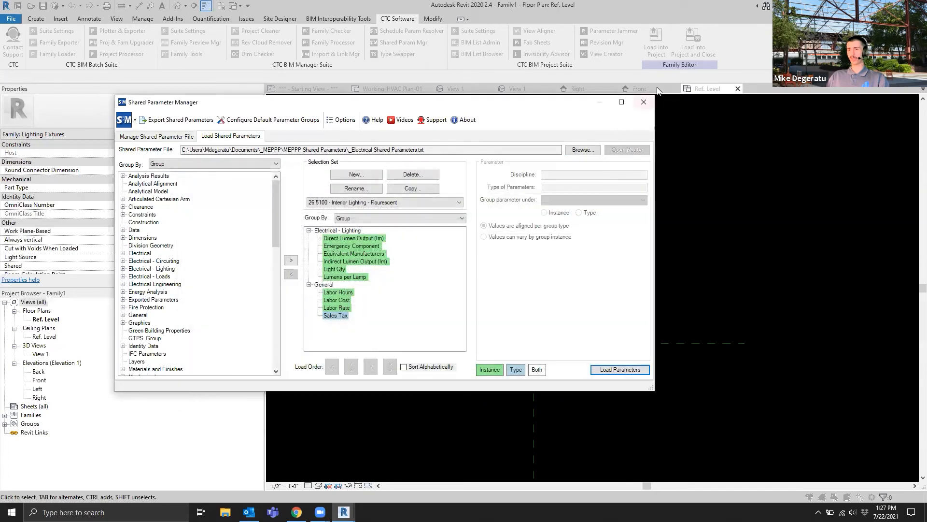
click(644, 102)
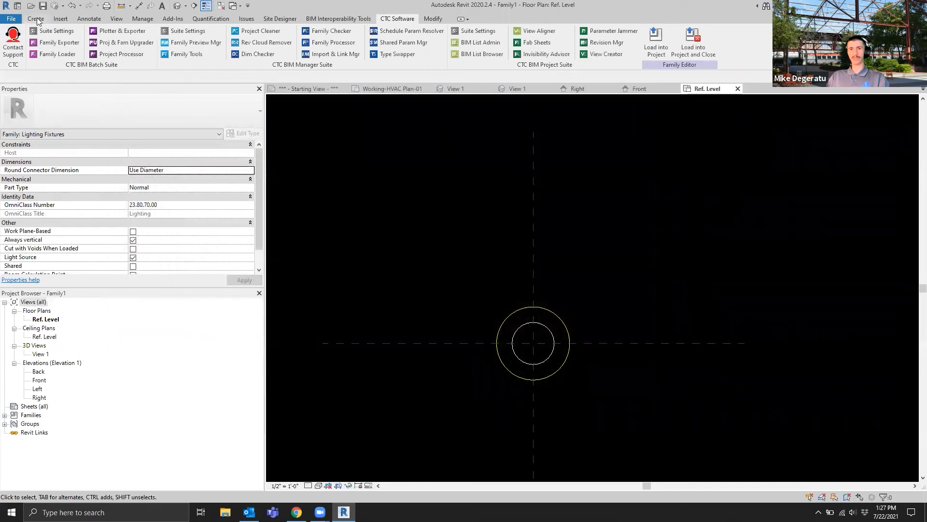
Examine the parameters under Electrical - Lighting and Other in the Family Types dialog, and close it.
click(57, 53)
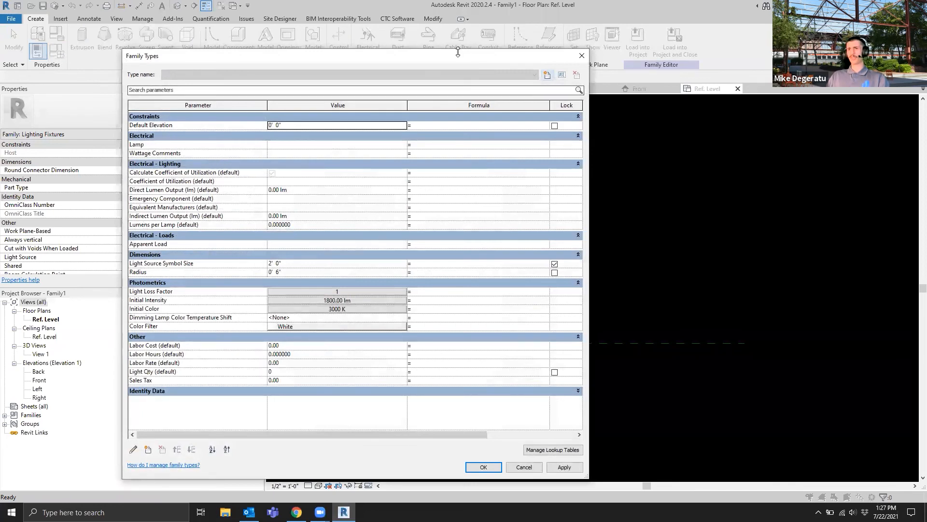
drag(458, 50, 458, 37)
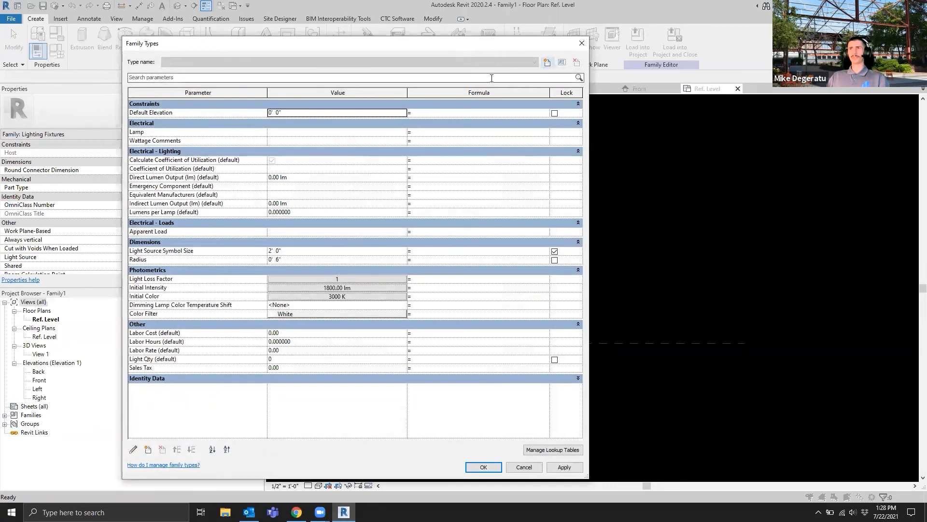
drag(335, 38, 373, 26)
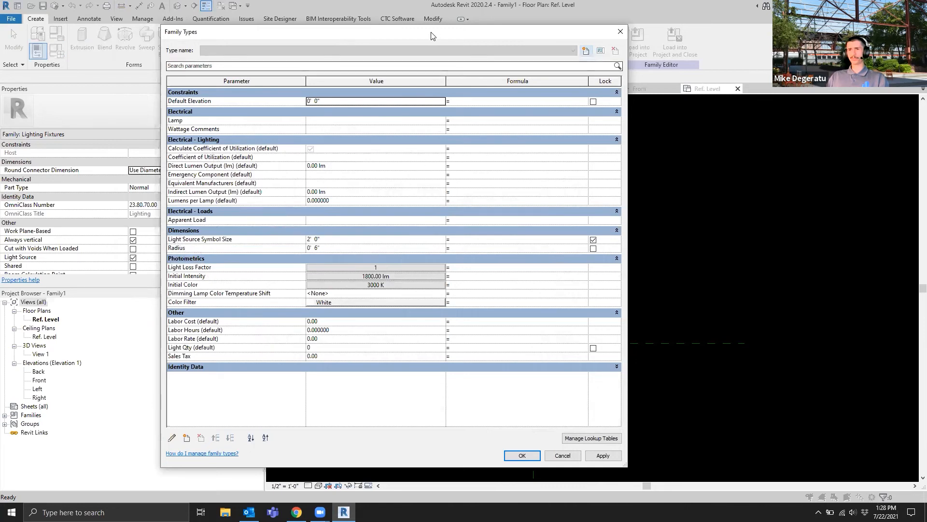
drag(431, 36, 349, 45)
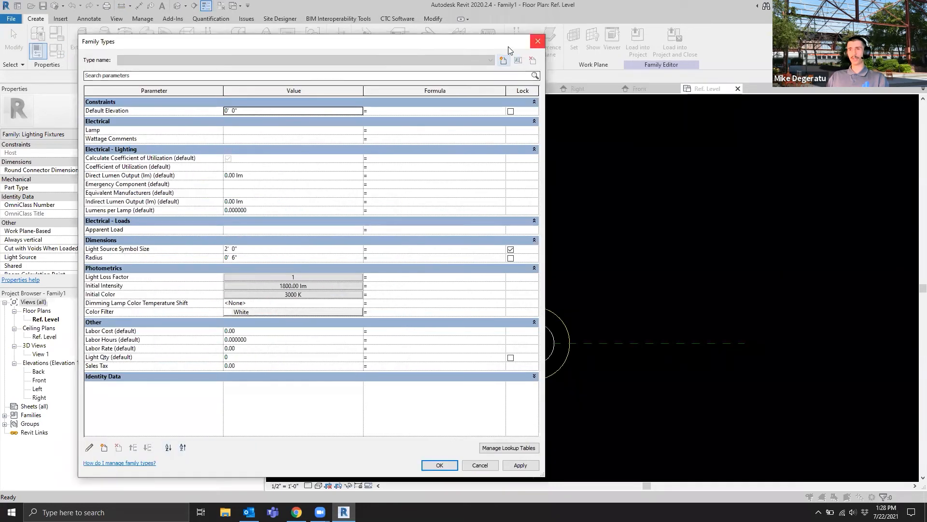
click(537, 41)
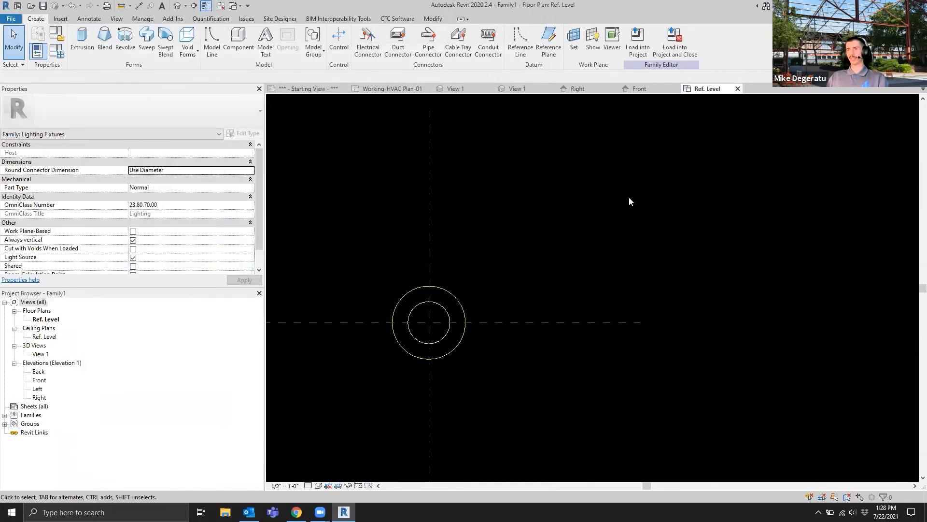
Load the lighting fixture family into the MEP19_MEPPP Sample Project 2020 project, dismissing the save reminder without saving.
click(638, 42)
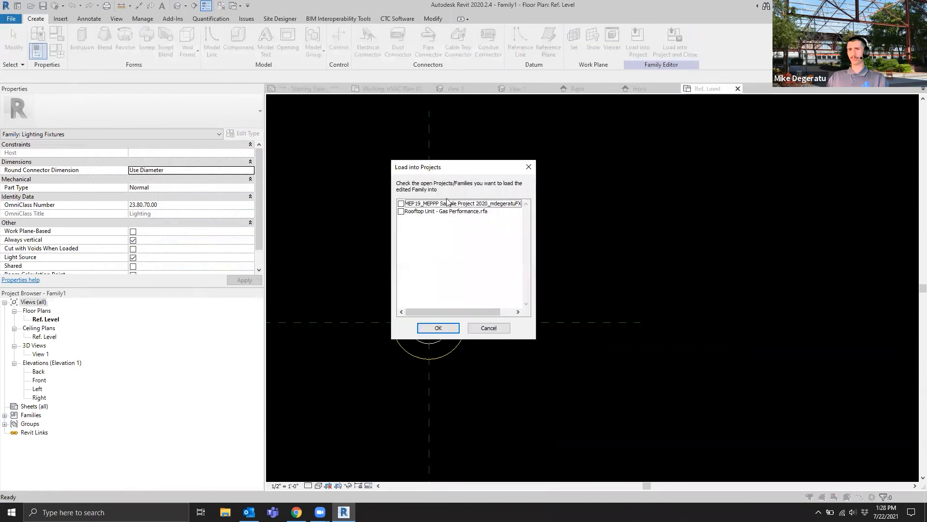
click(401, 204)
click(438, 328)
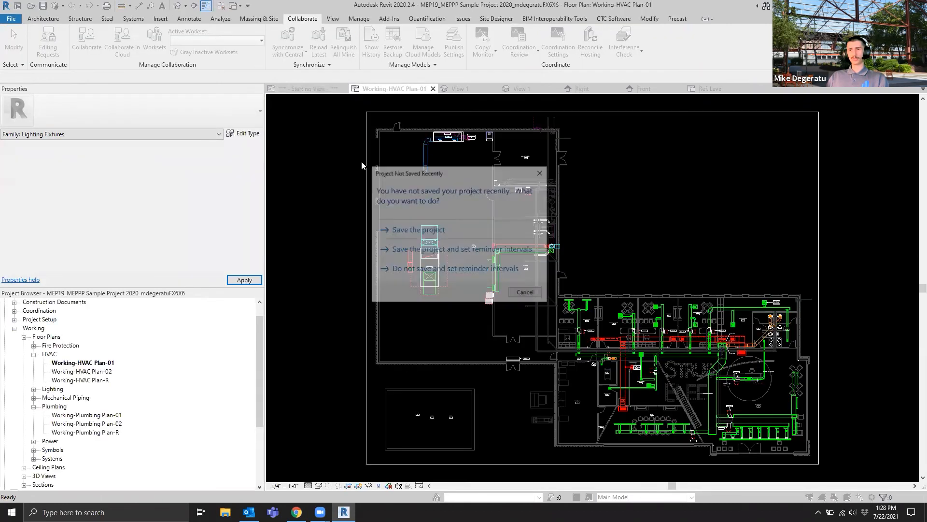
click(526, 294)
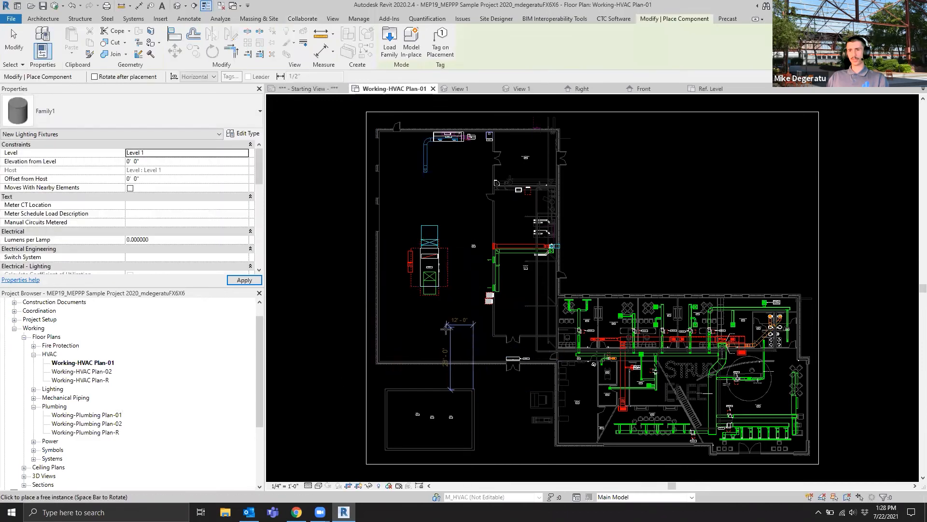
Leave component placement and open the Working-Lighting Plan-01 floor plan, framing the whole building.
scroll(447, 326, up, 5)
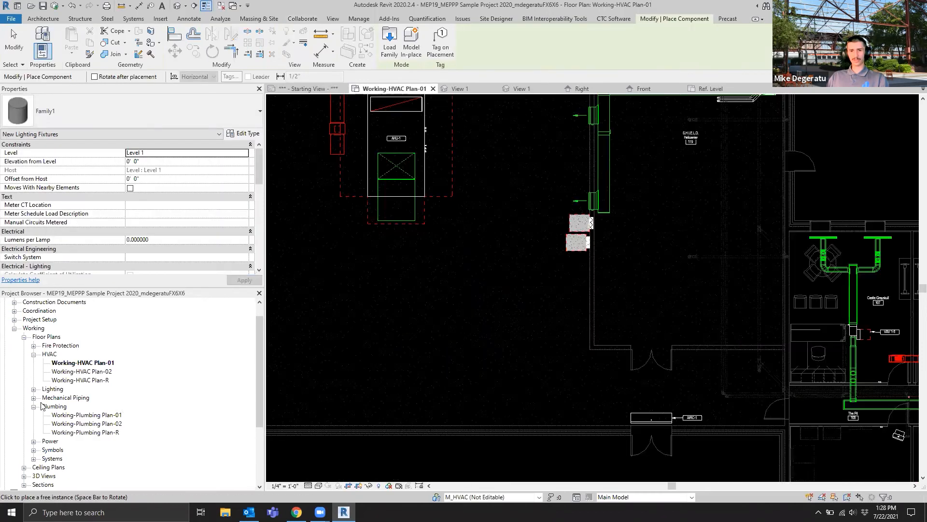
click(33, 389)
double_click(72, 398)
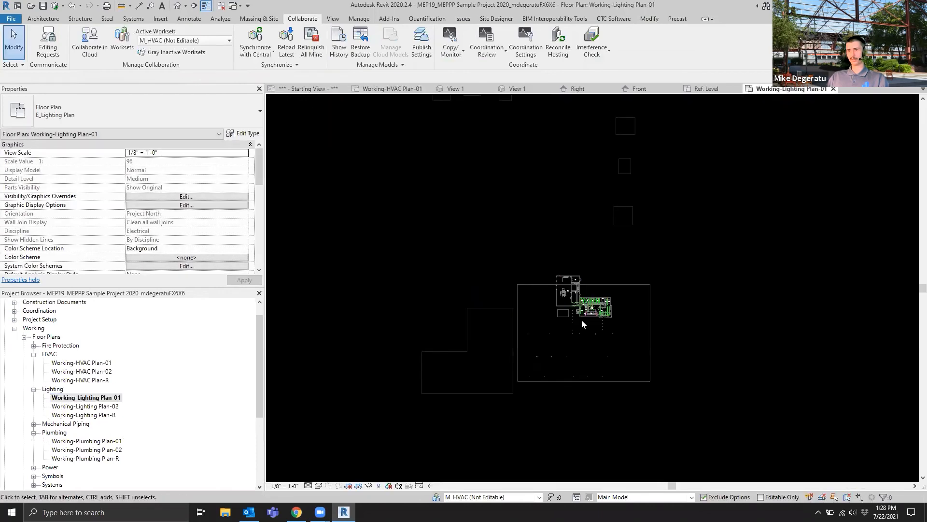
scroll(547, 261, up, 6)
scroll(420, 326, down, 2)
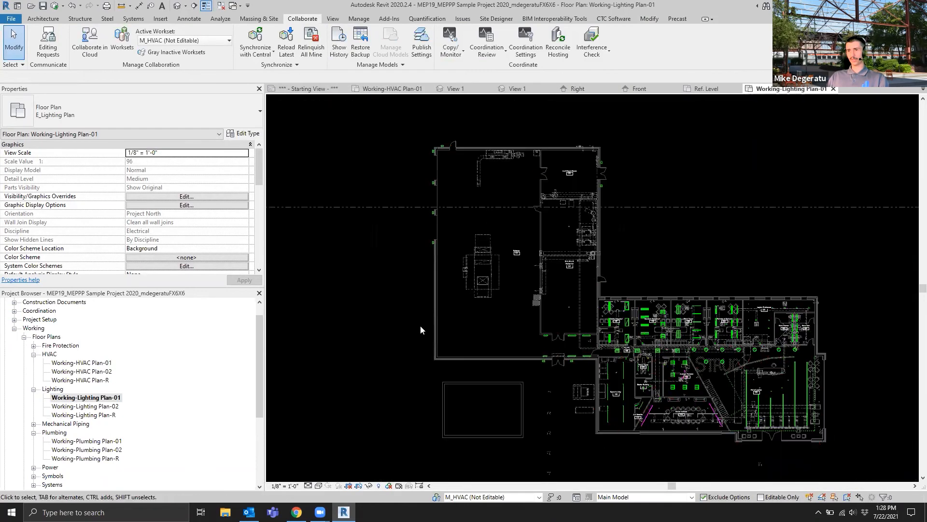
Look for the loaded lighting family among the project's families, checking the Generic Models category.
scroll(40, 405, down, 6)
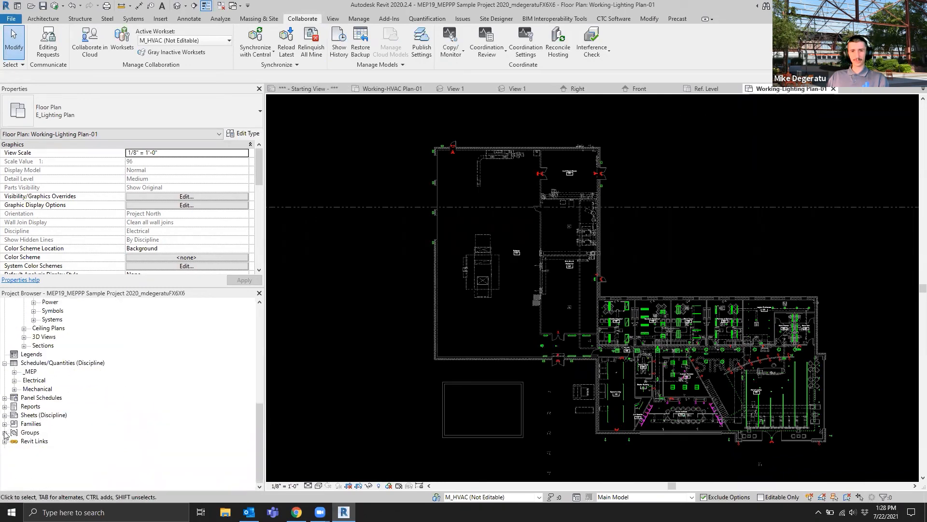
click(702, 92)
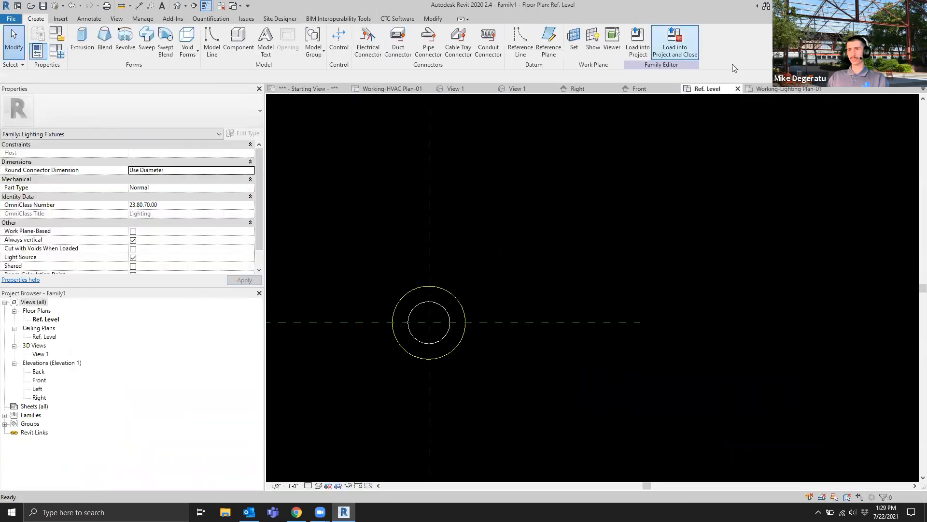
click(766, 88)
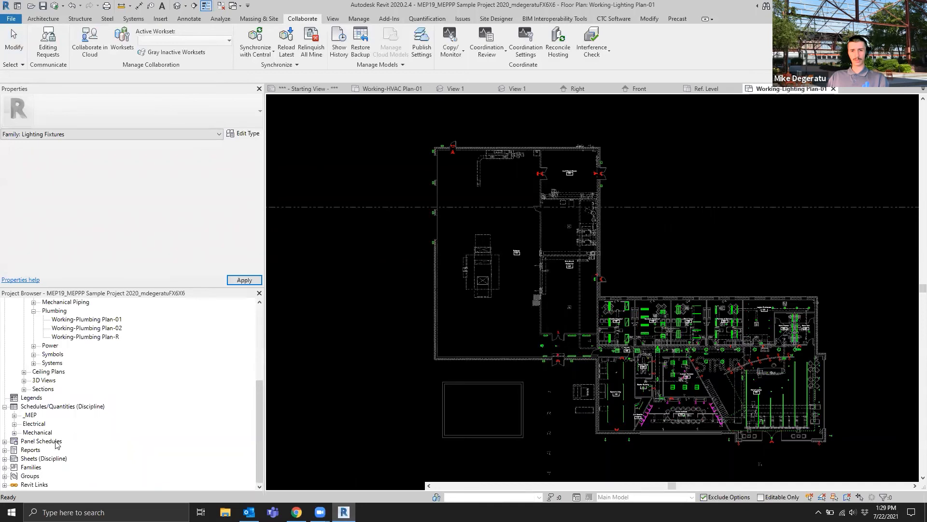
click(5, 468)
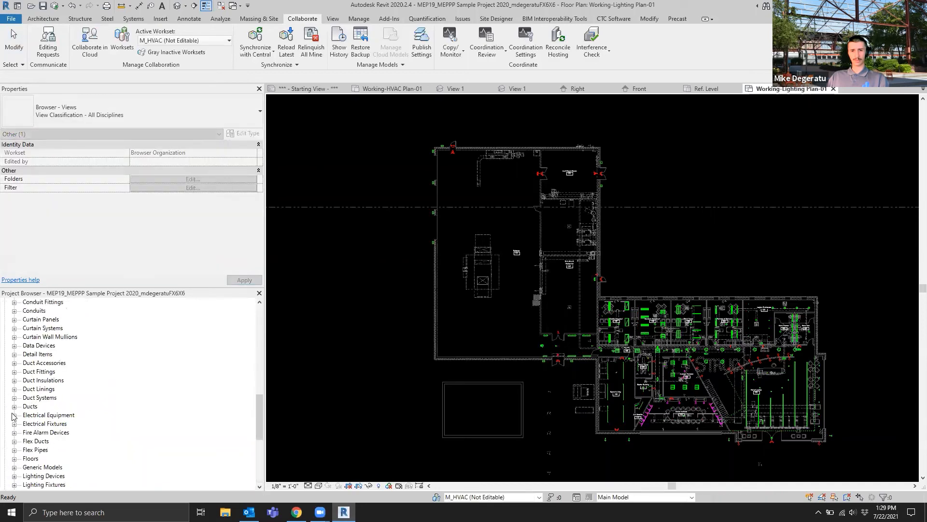
click(14, 467)
scroll(20, 464, down, 2)
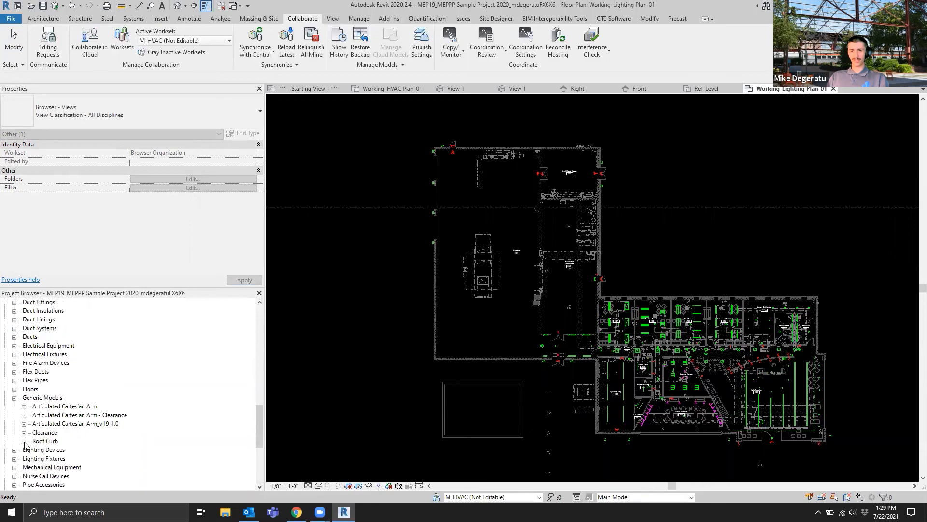
click(14, 397)
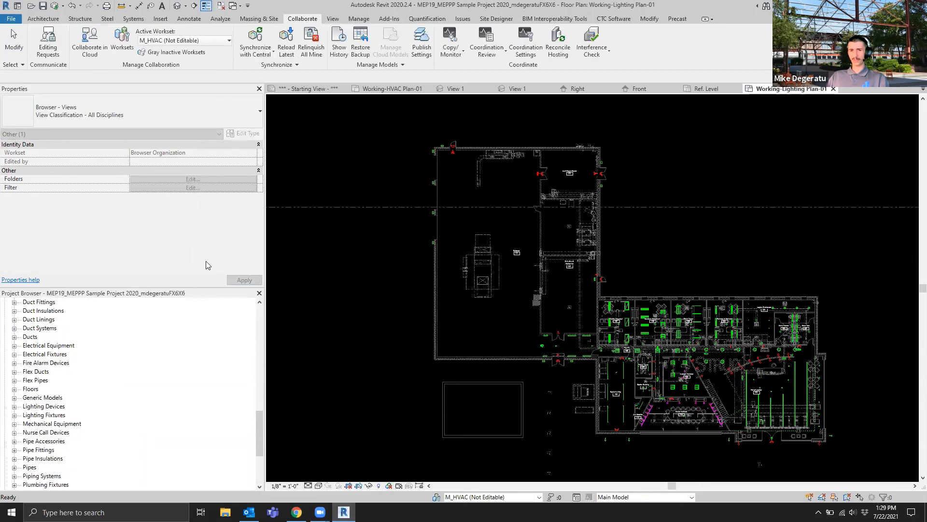
Check the category assigned to the source family in its Family Category and Parameters dialog, leaving it as is.
click(689, 92)
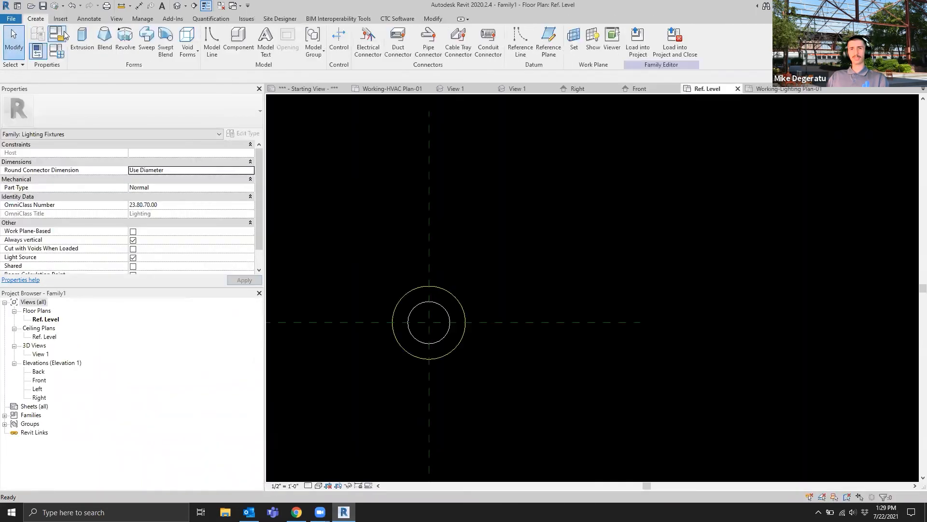
click(38, 51)
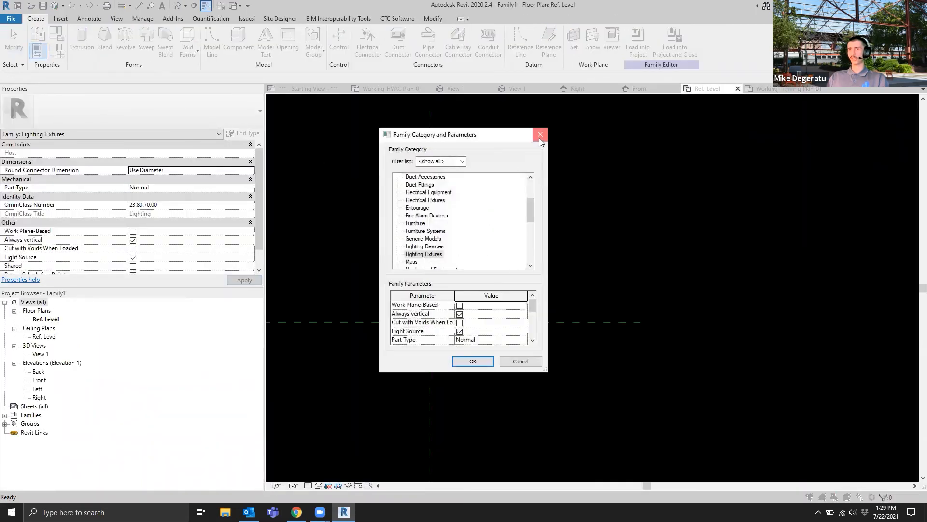
click(540, 135)
Place one Family1 lighting fixture in Working-Lighting Plan-01, inside the room above the double doors, and end placement.
click(780, 89)
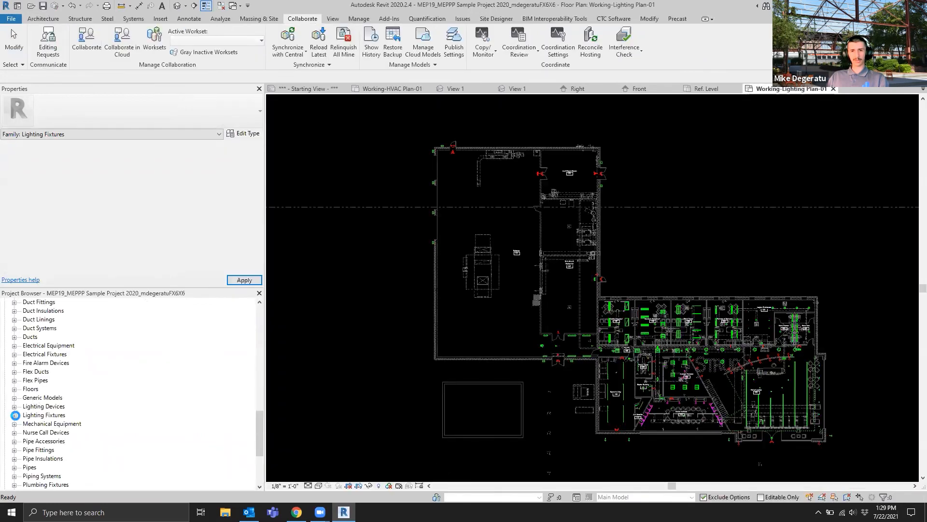
click(14, 415)
click(24, 415)
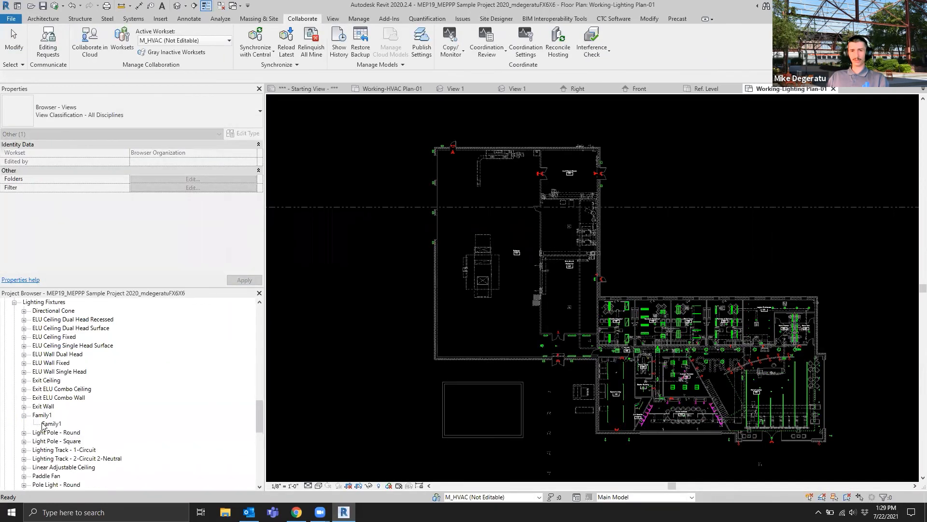
click(50, 423)
drag(48, 428, 558, 311)
scroll(560, 315, up, 1)
scroll(560, 315, up, 6)
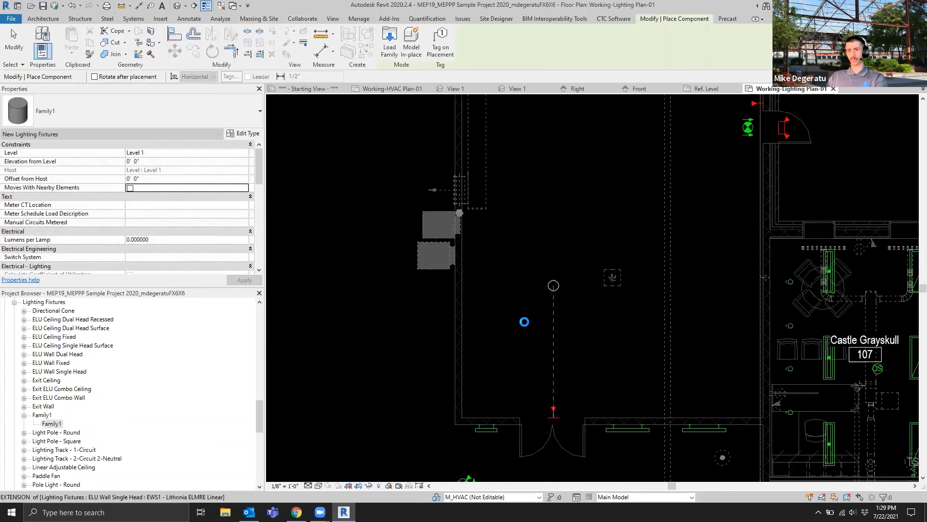
click(554, 286)
key(Escape)
key(Escape)
Examine the placed Family1 fixture's instance parameters and its Type Properties, closing the dialog without changes.
click(556, 287)
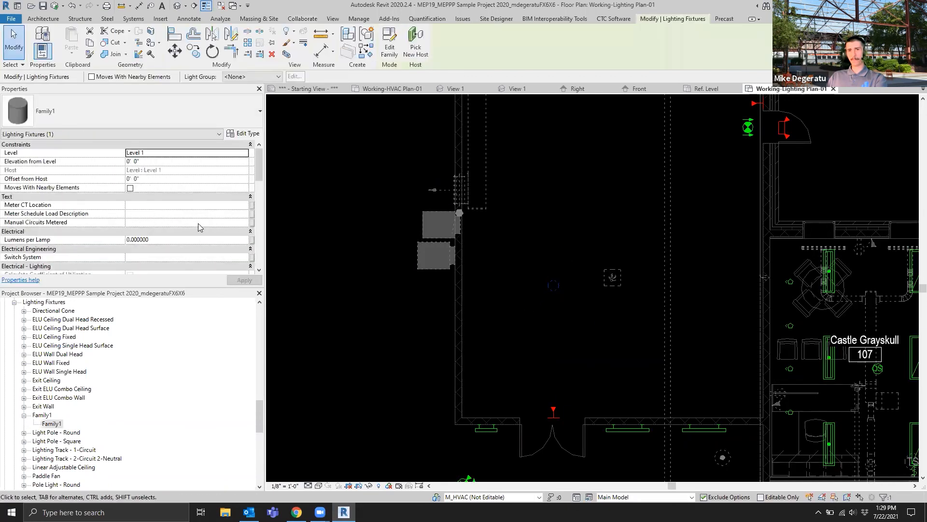
scroll(181, 220, down, 5)
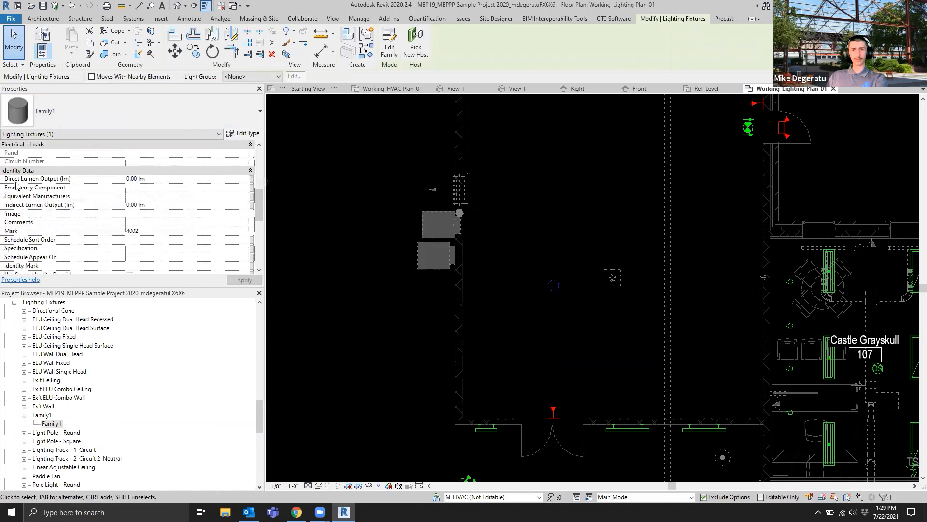
click(238, 133)
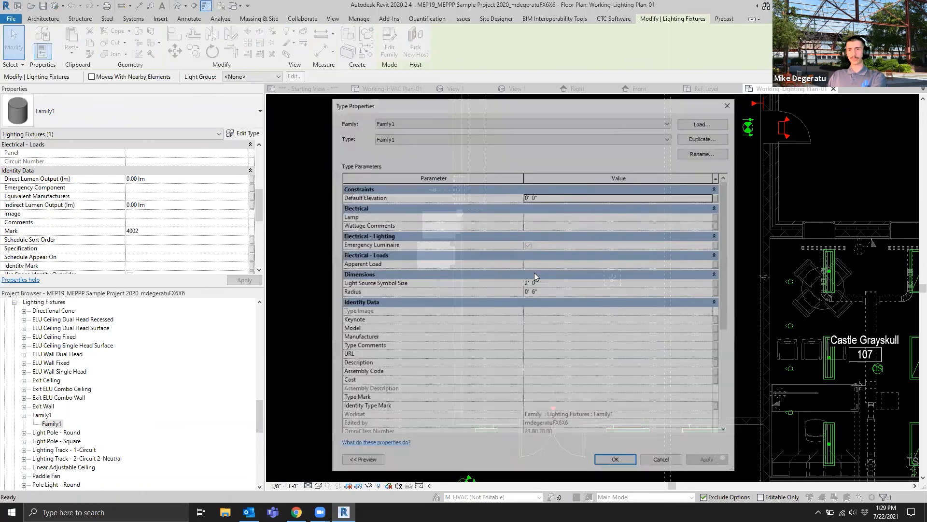
scroll(410, 273, down, 4)
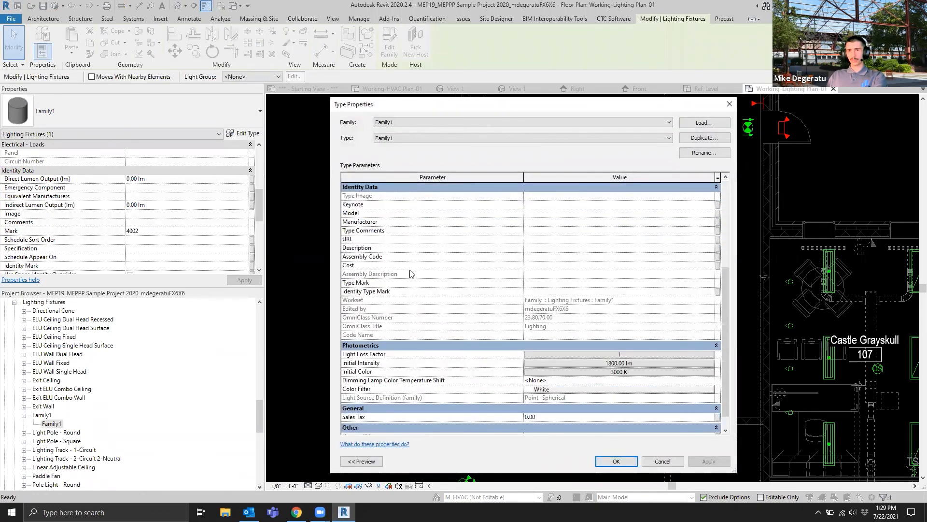
scroll(397, 294, down, 1)
scroll(452, 397, up, 6)
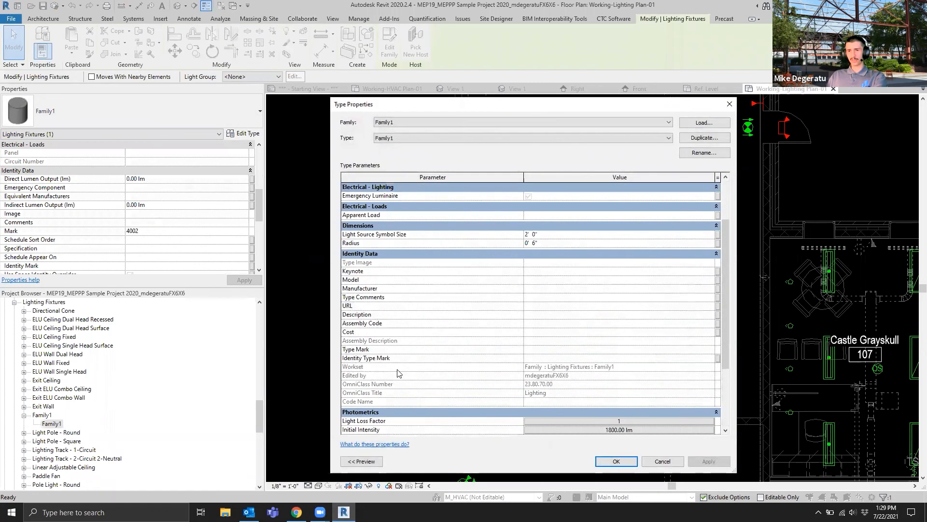
scroll(410, 273, down, 4)
scroll(419, 280, up, 4)
click(730, 104)
Return to the Family1 family's Ref. Level floor plan.
scroll(279, 149, up, 1)
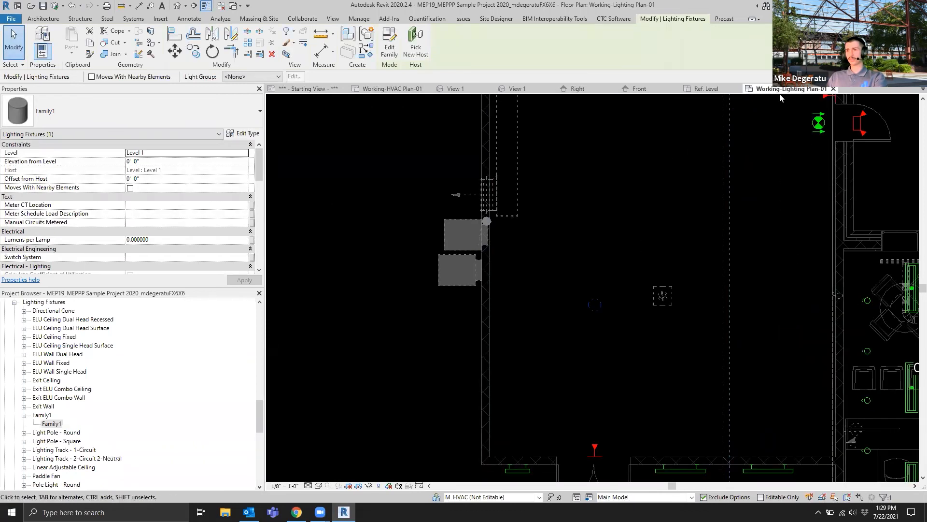
click(716, 89)
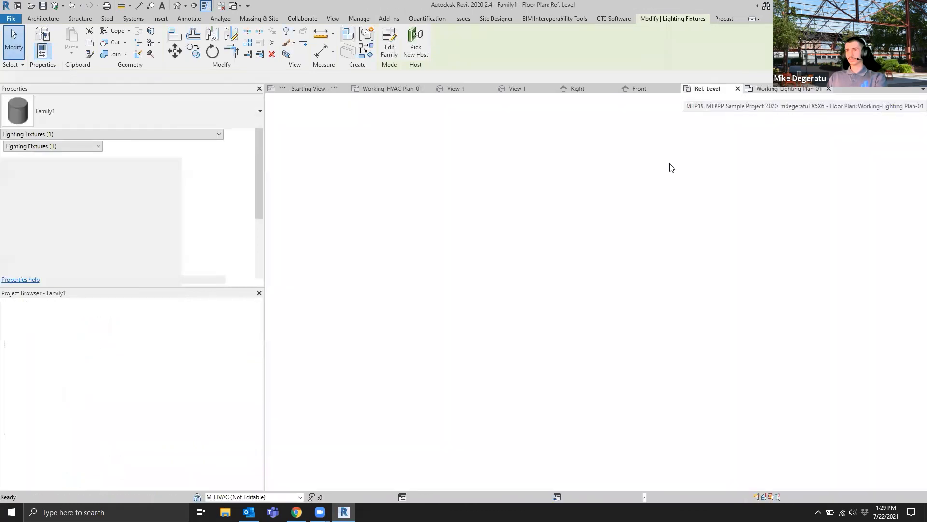
scroll(469, 251, down, 3)
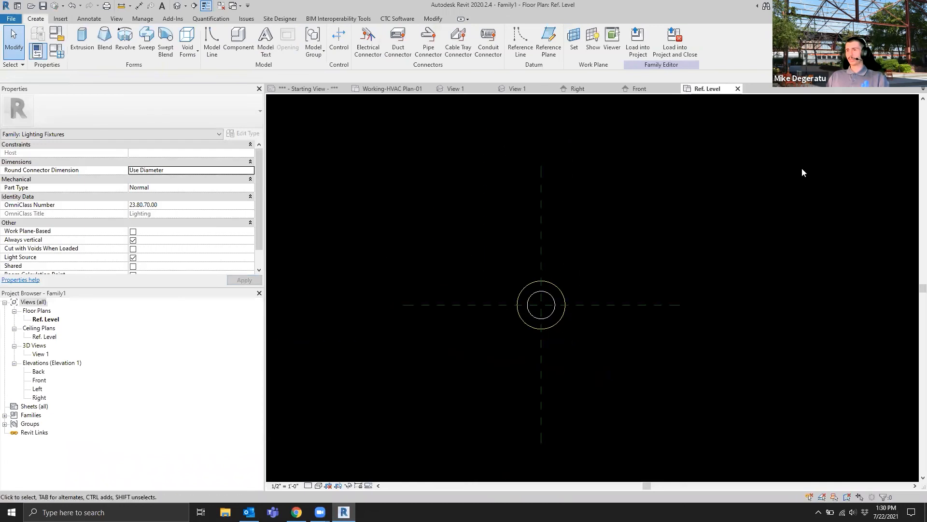